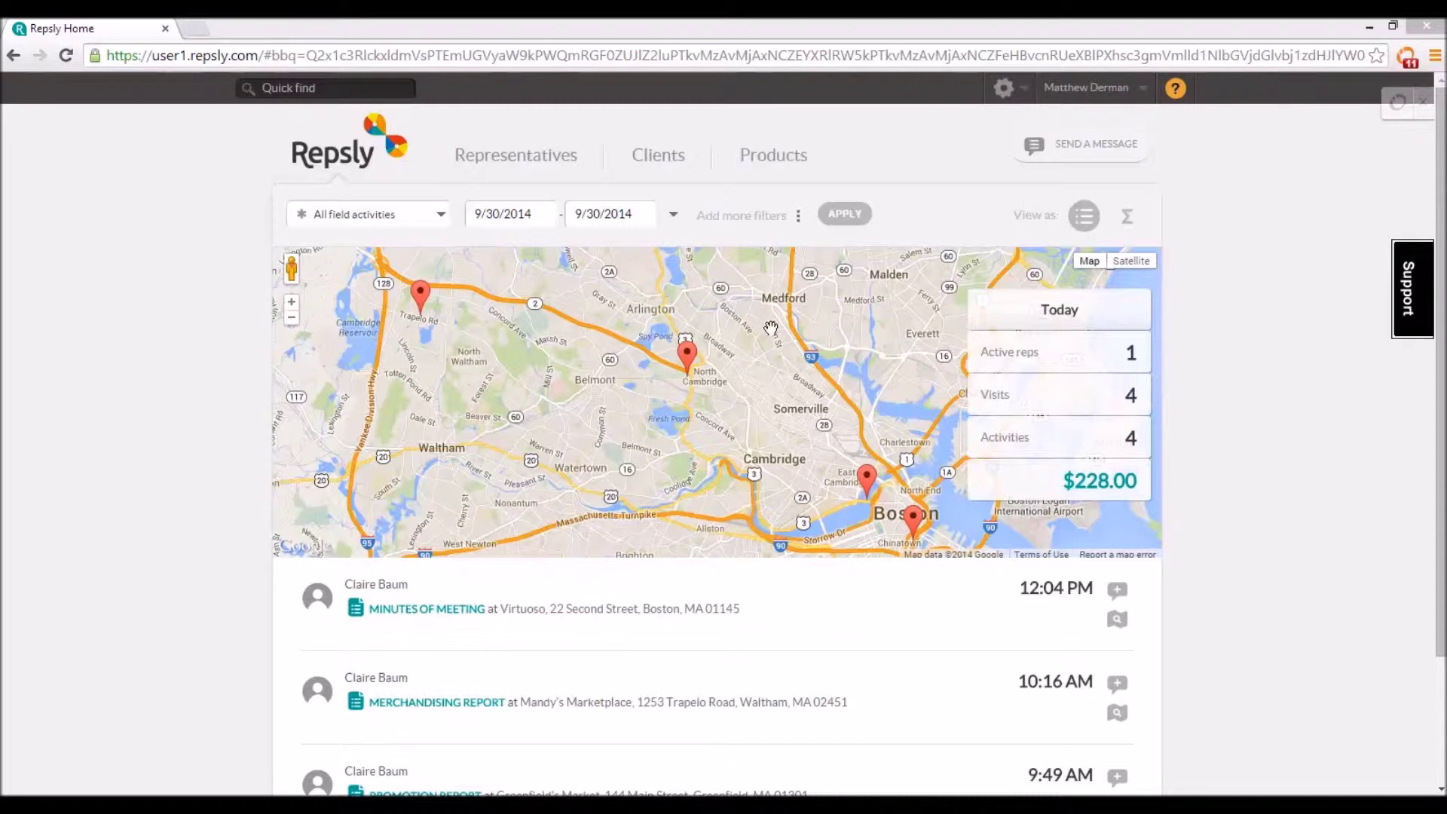
- Review the merchandising report from the Mandy's Marketplace visit on the map
left_click_drag(648, 466, 584, 464)
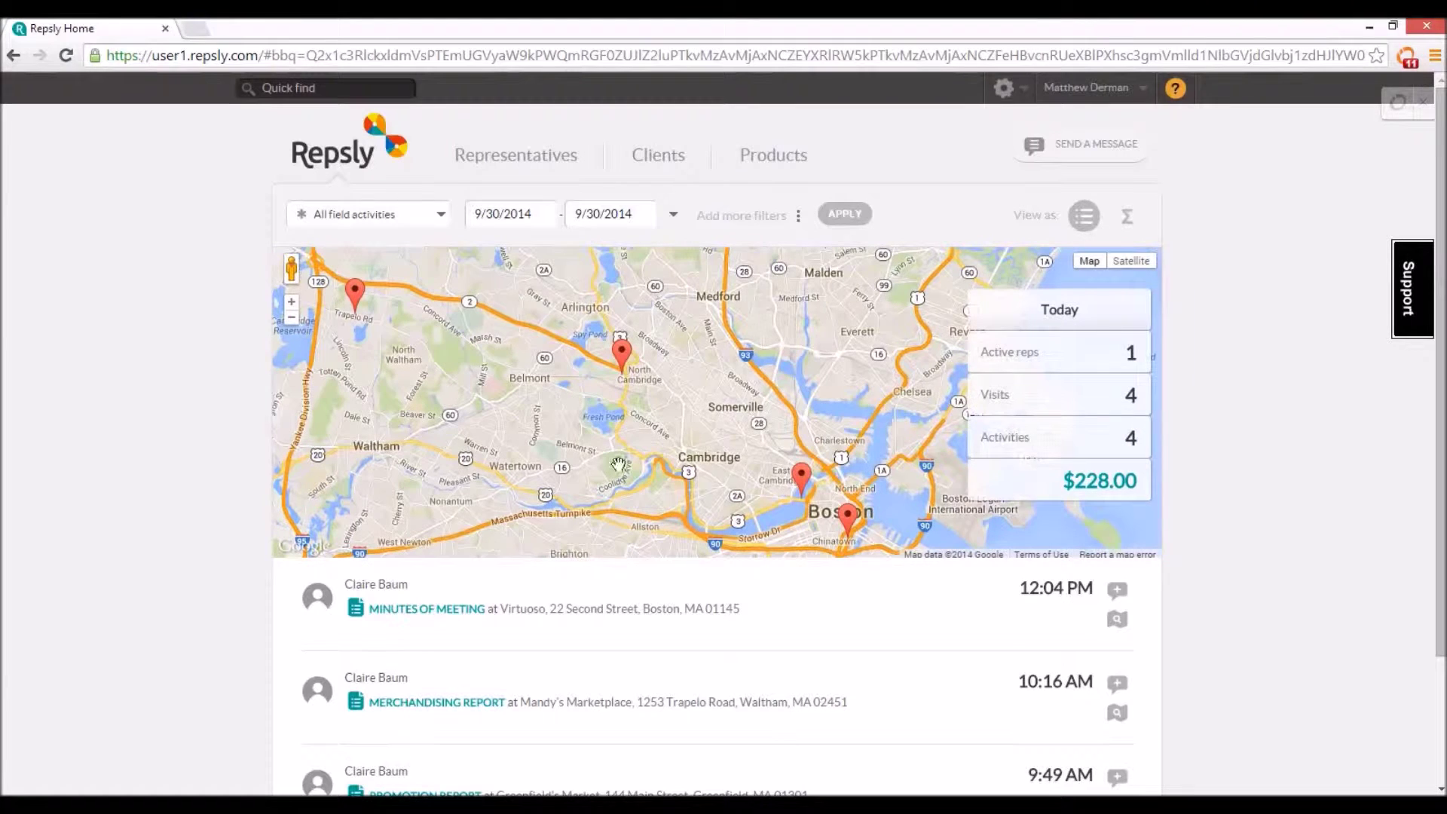
left_click(803, 477)
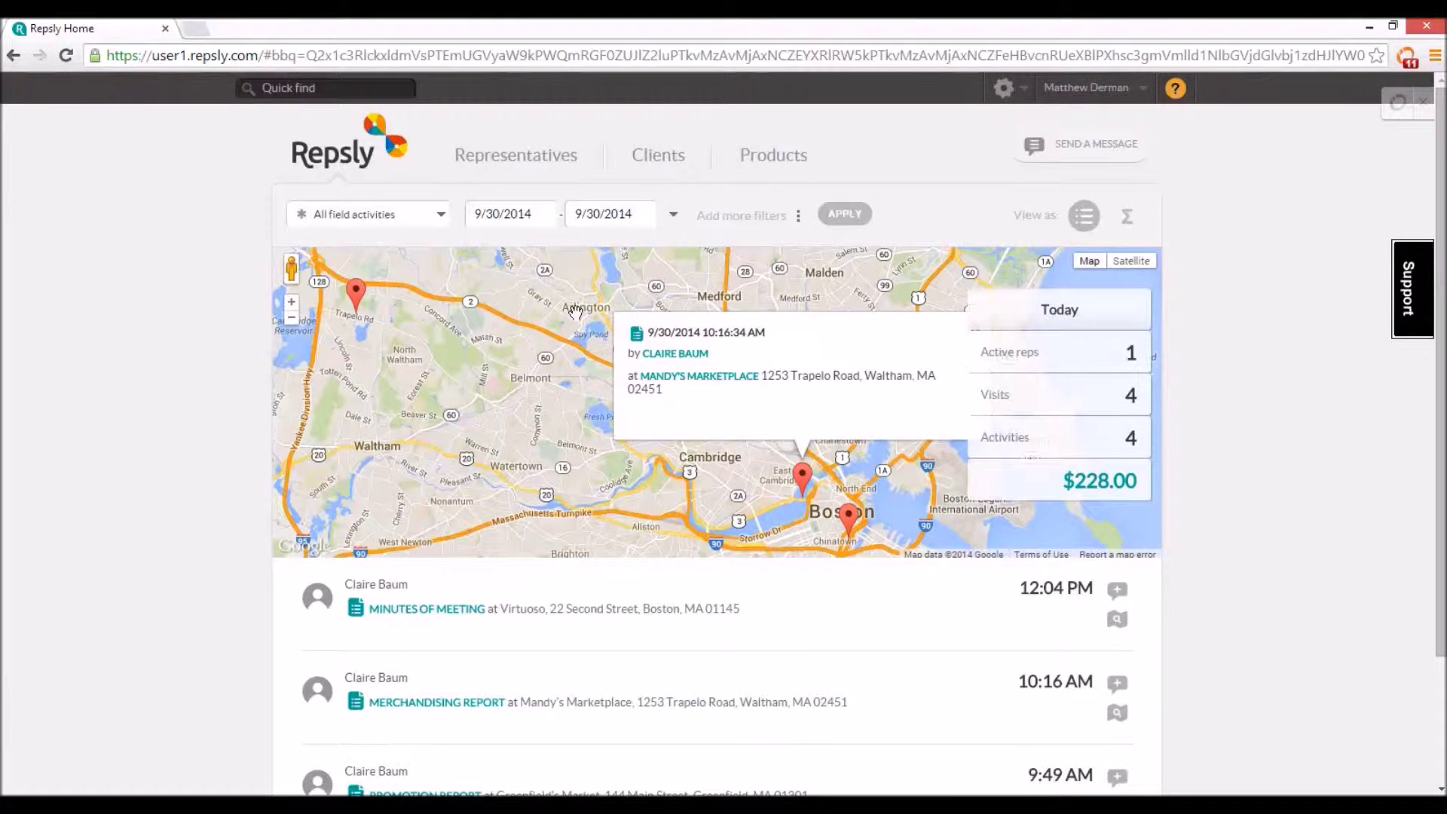
left_click(635, 338)
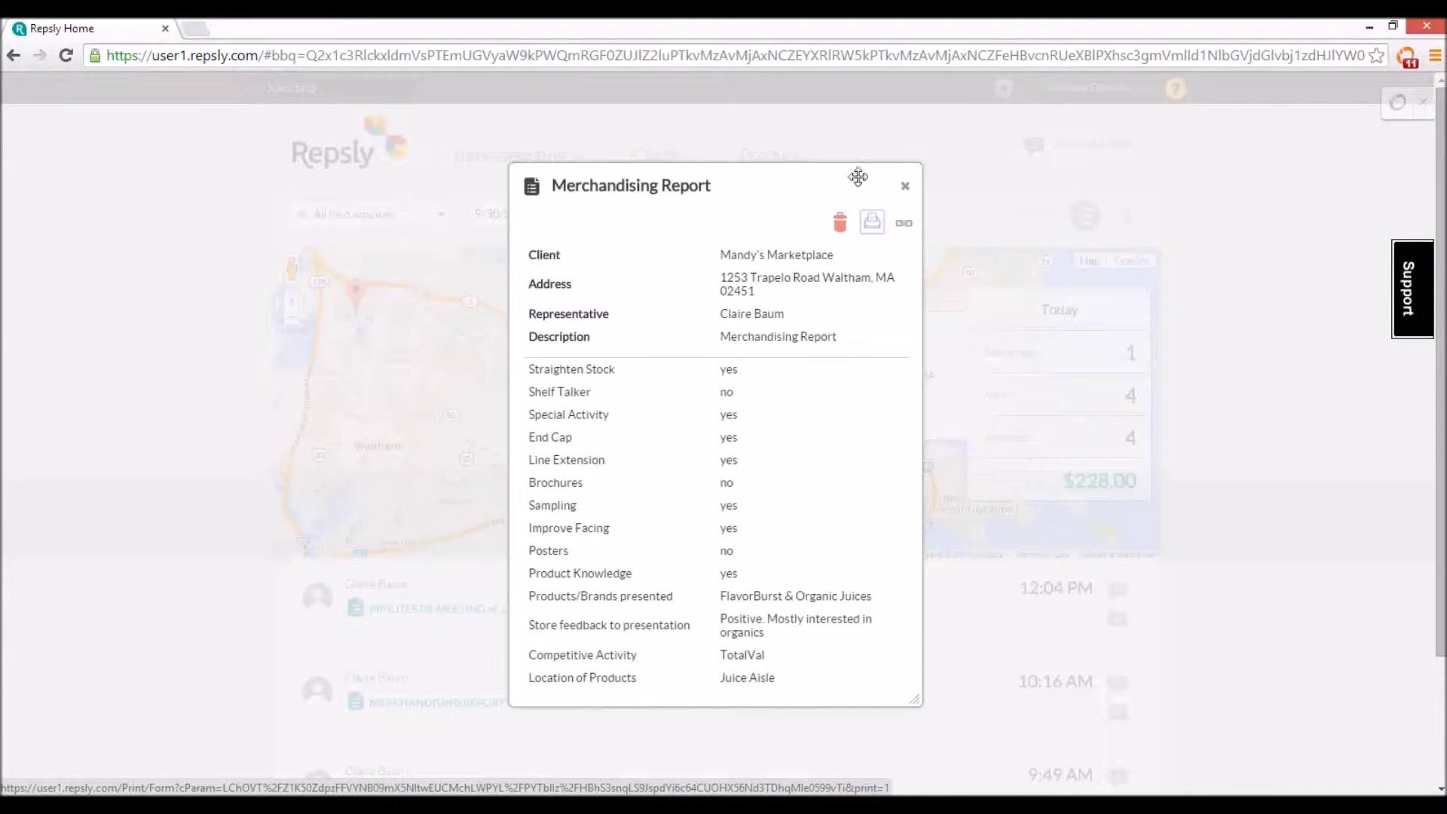
left_click(904, 185)
- Review the purchase order from the Corner Grocers visit
left_click(356, 290)
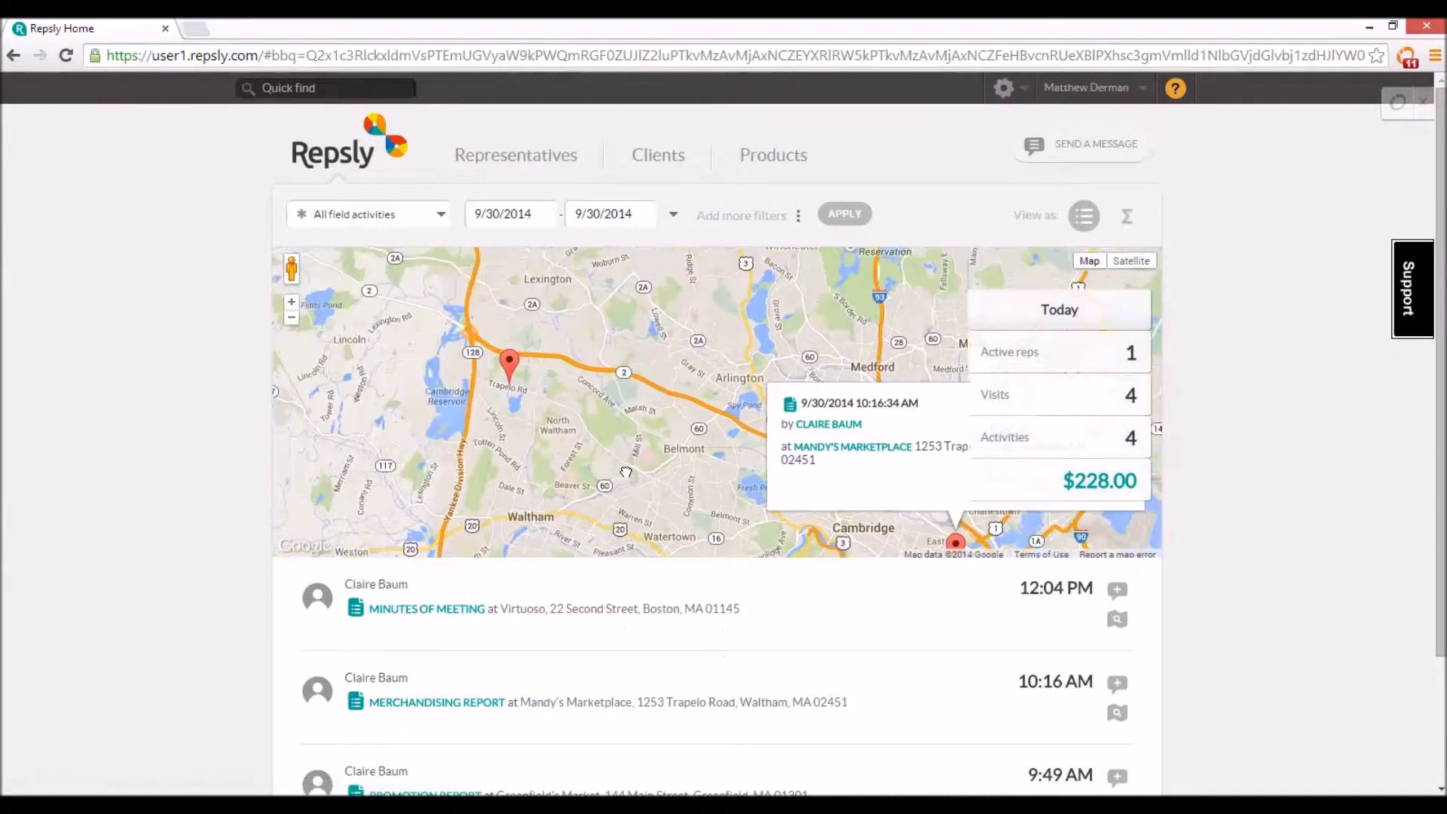
left_click(359, 301)
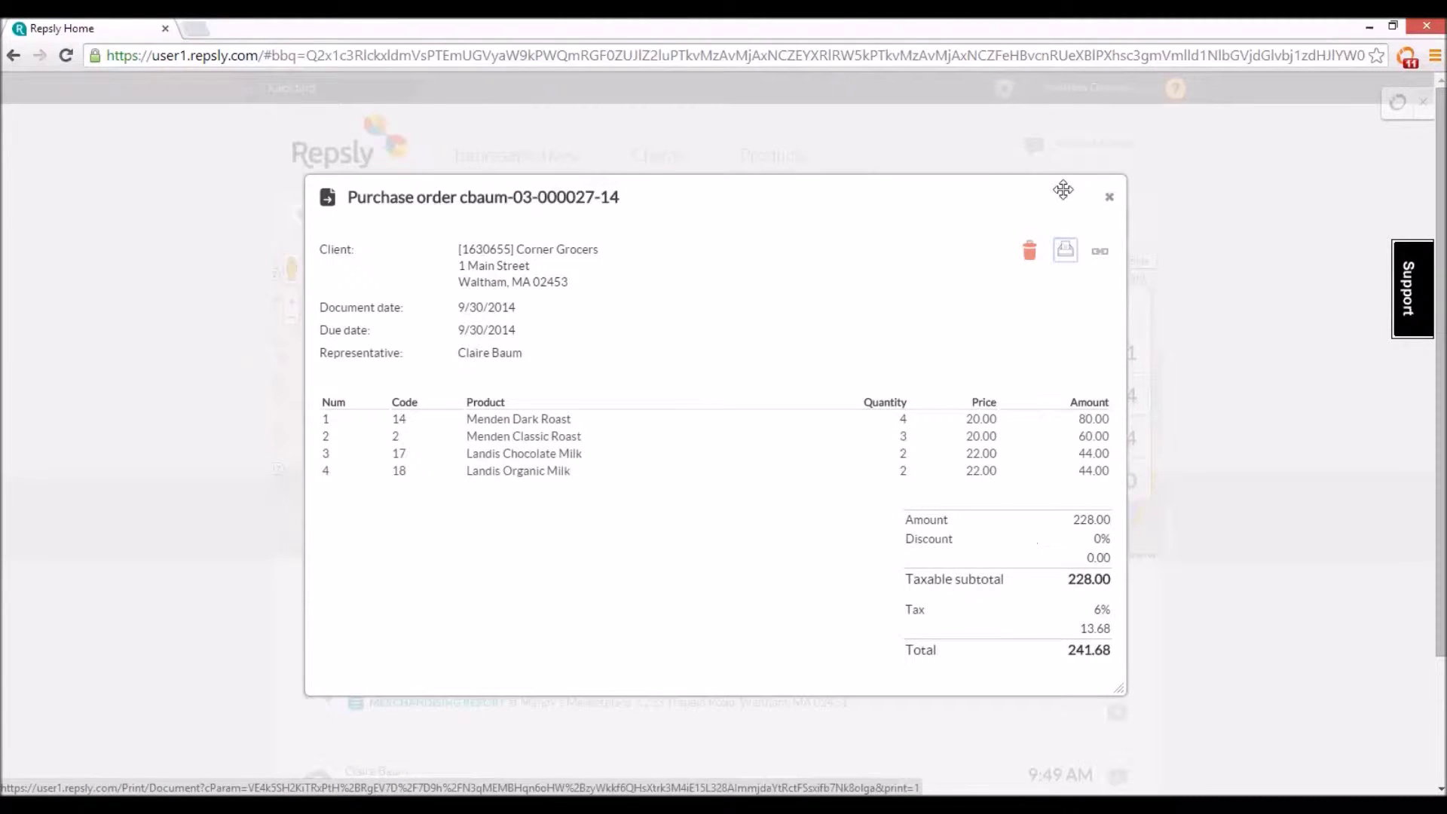
left_click(1108, 196)
- Bring Boston into view and review the Minutes of Meeting report details
left_click_drag(790, 449, 739, 310)
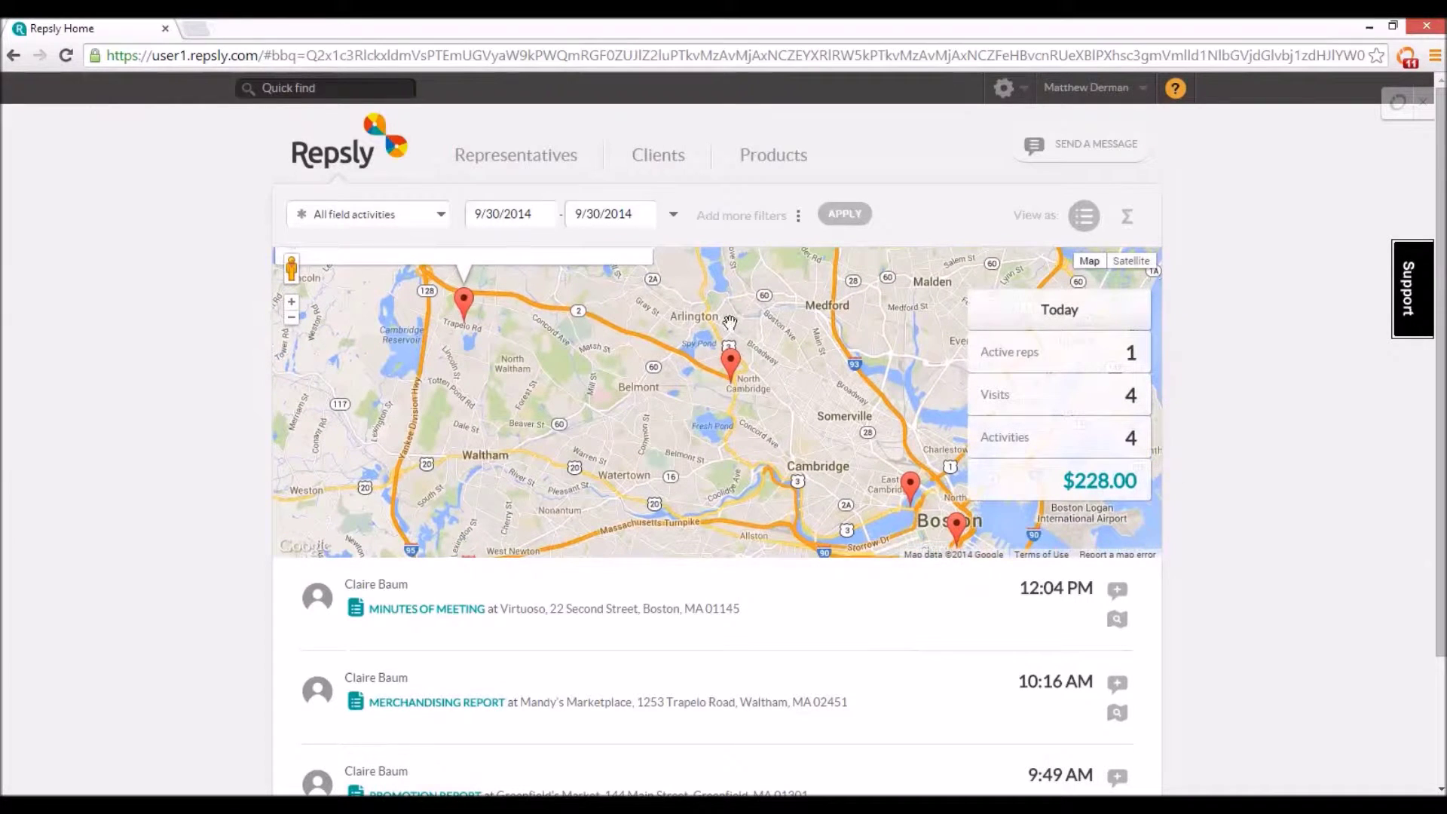
scroll(155, 566, "down", 2)
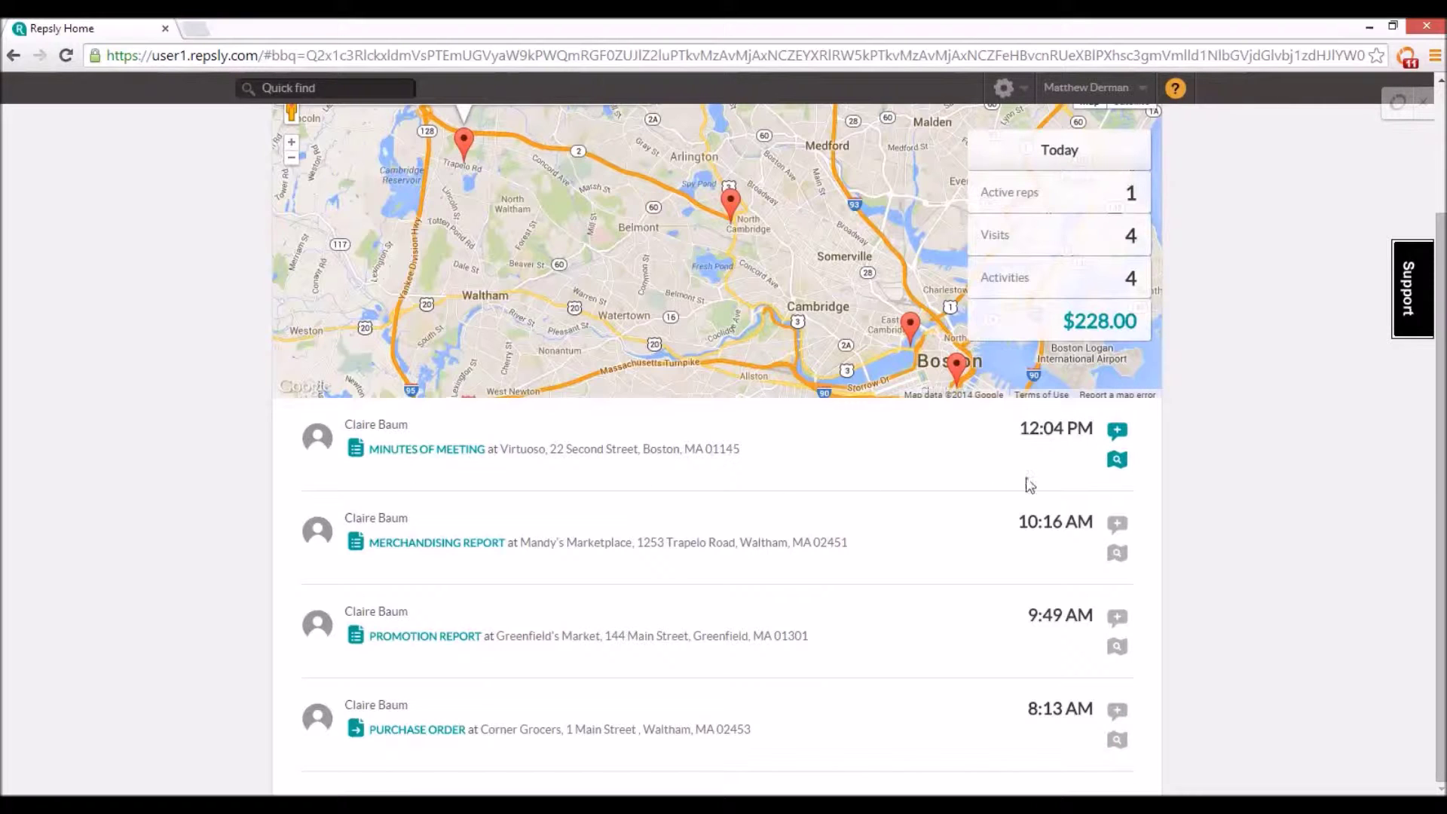
left_click(388, 455)
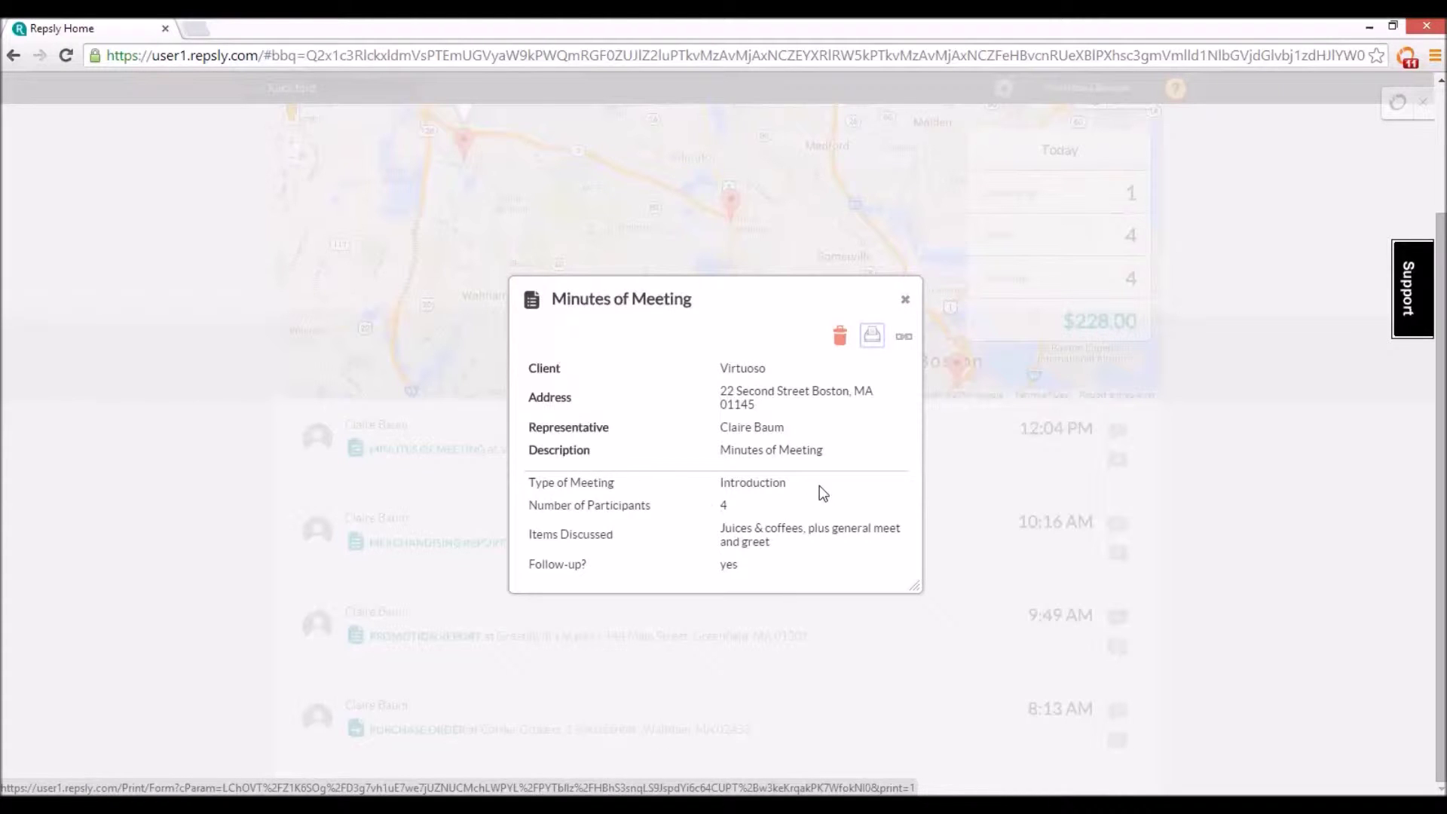
left_click(905, 300)
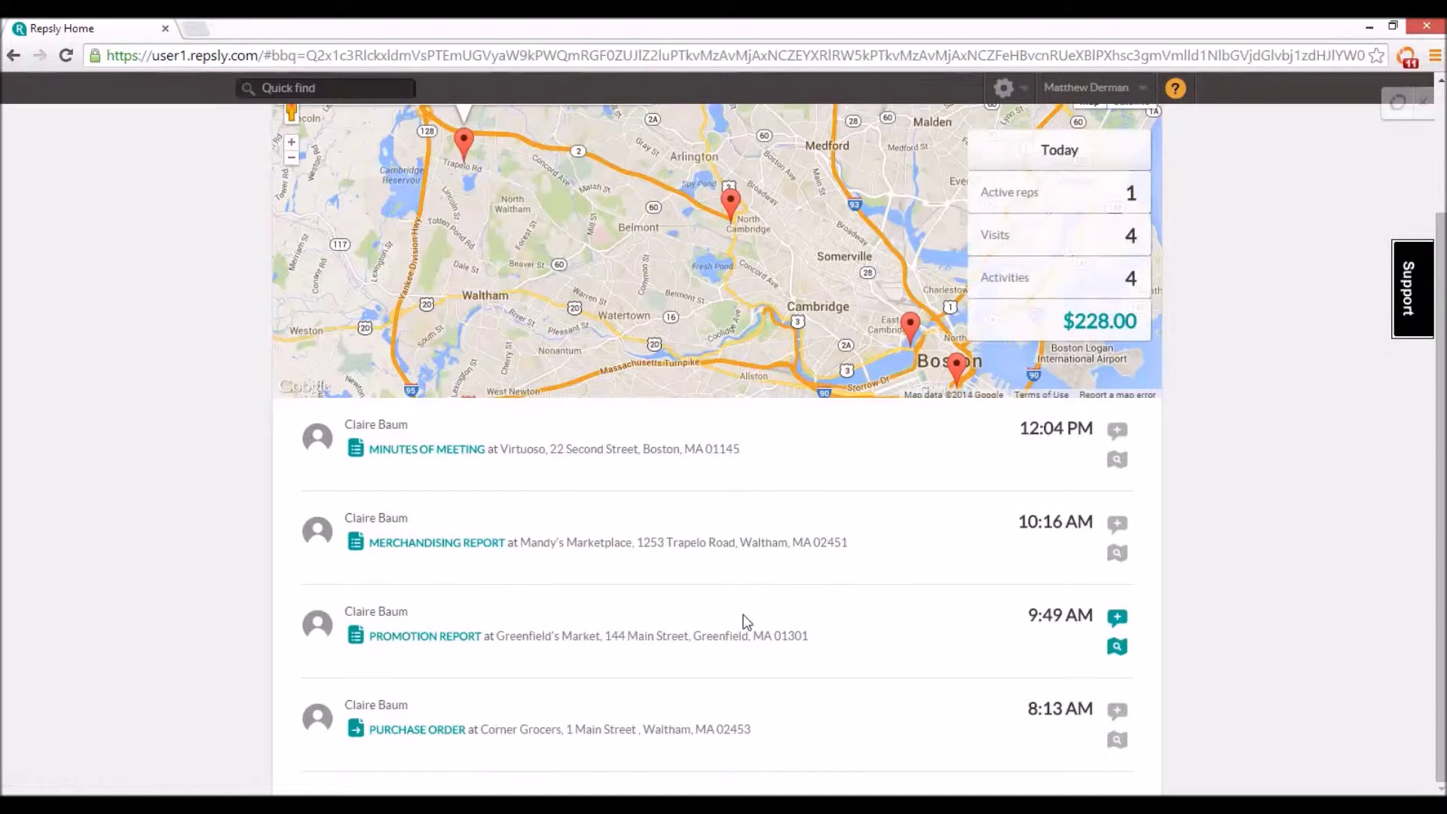
scroll(746, 622, "up", 2)
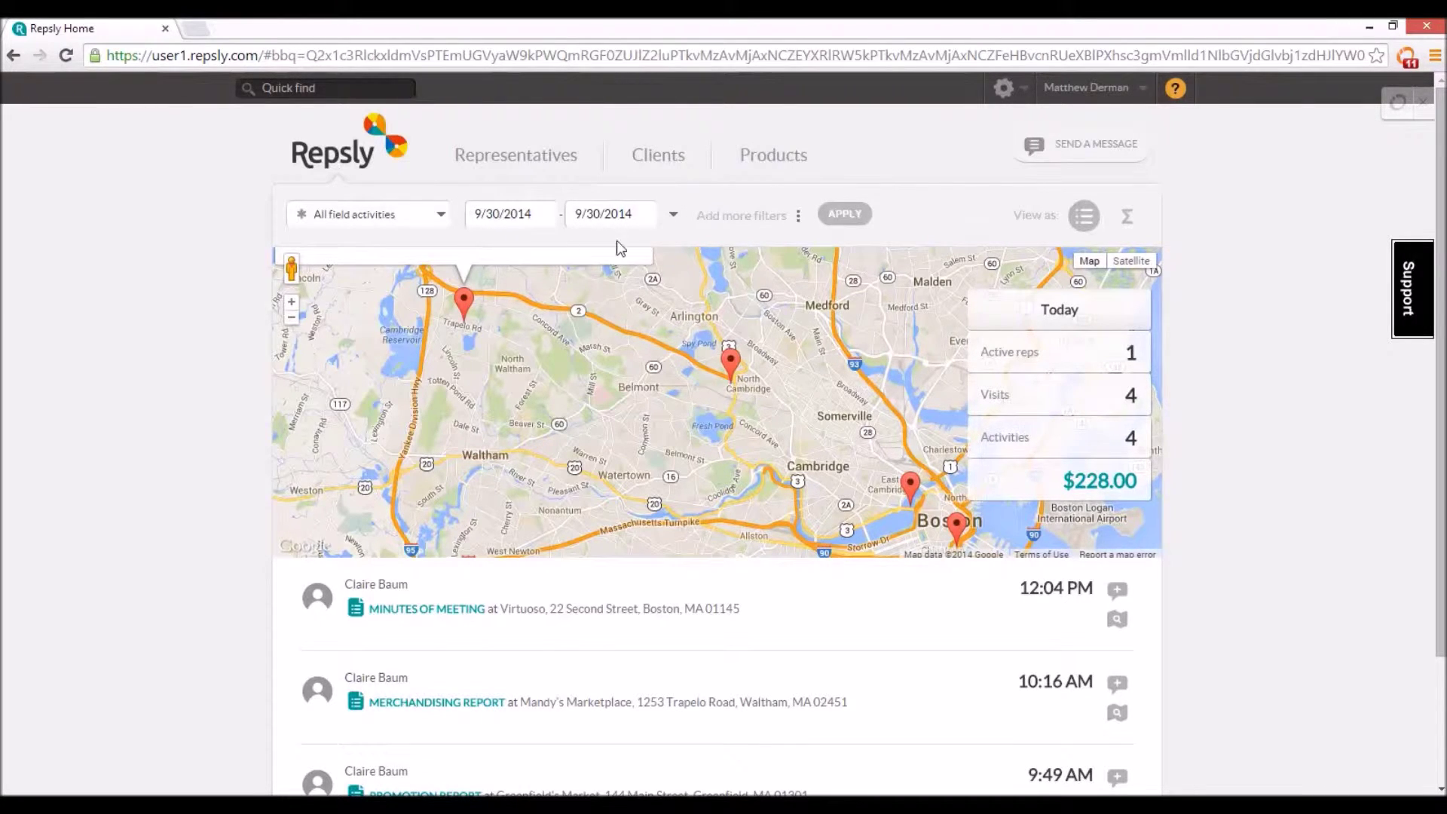
- Set the date range to This month, 9/1/2014–9/30/2014
left_click(511, 214)
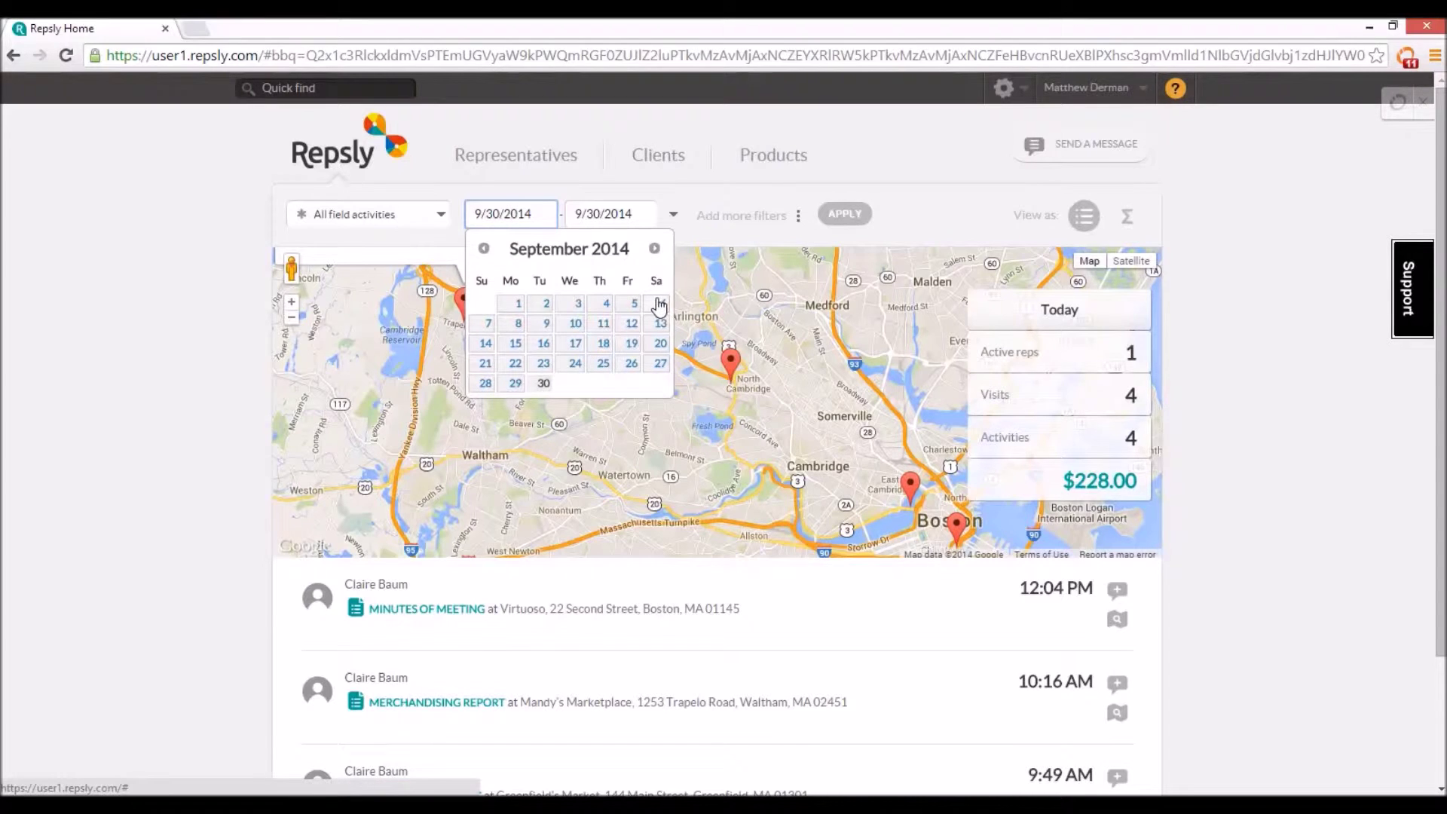
left_click(672, 216)
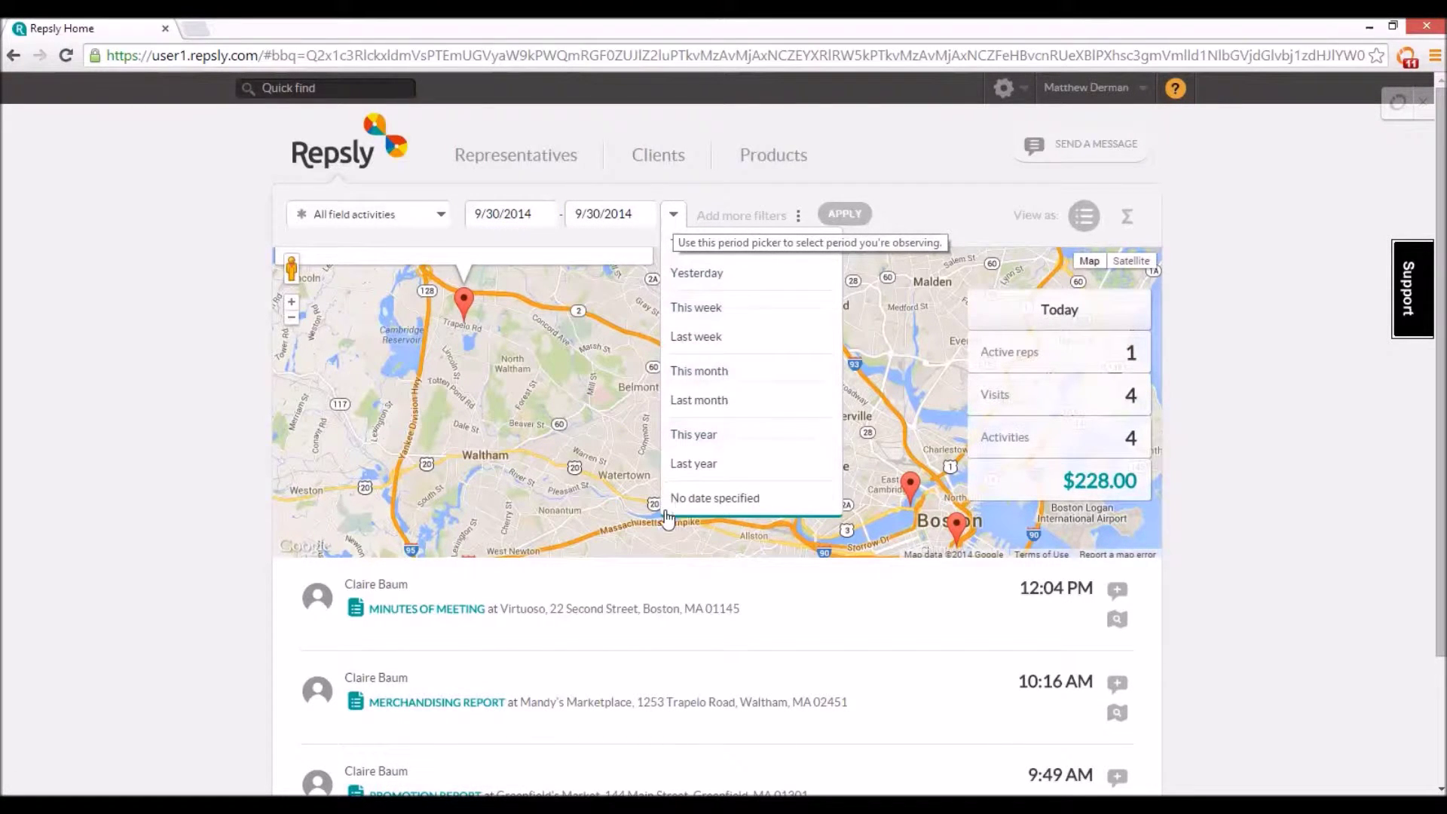
left_click(699, 372)
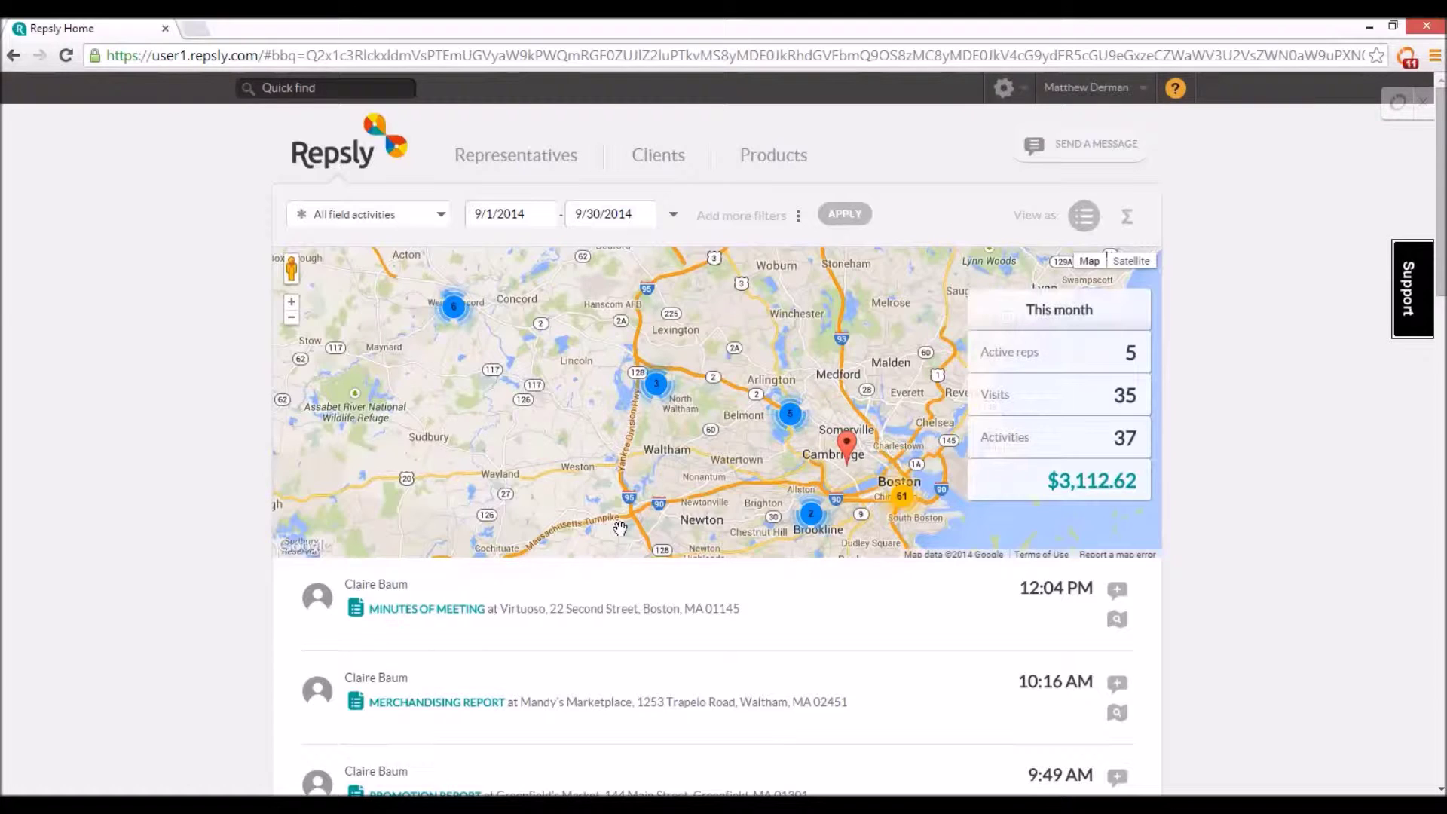
- Expand the 5-visit cluster near Jerrys Pond and scroll through the September activity feed
left_click(787, 417)
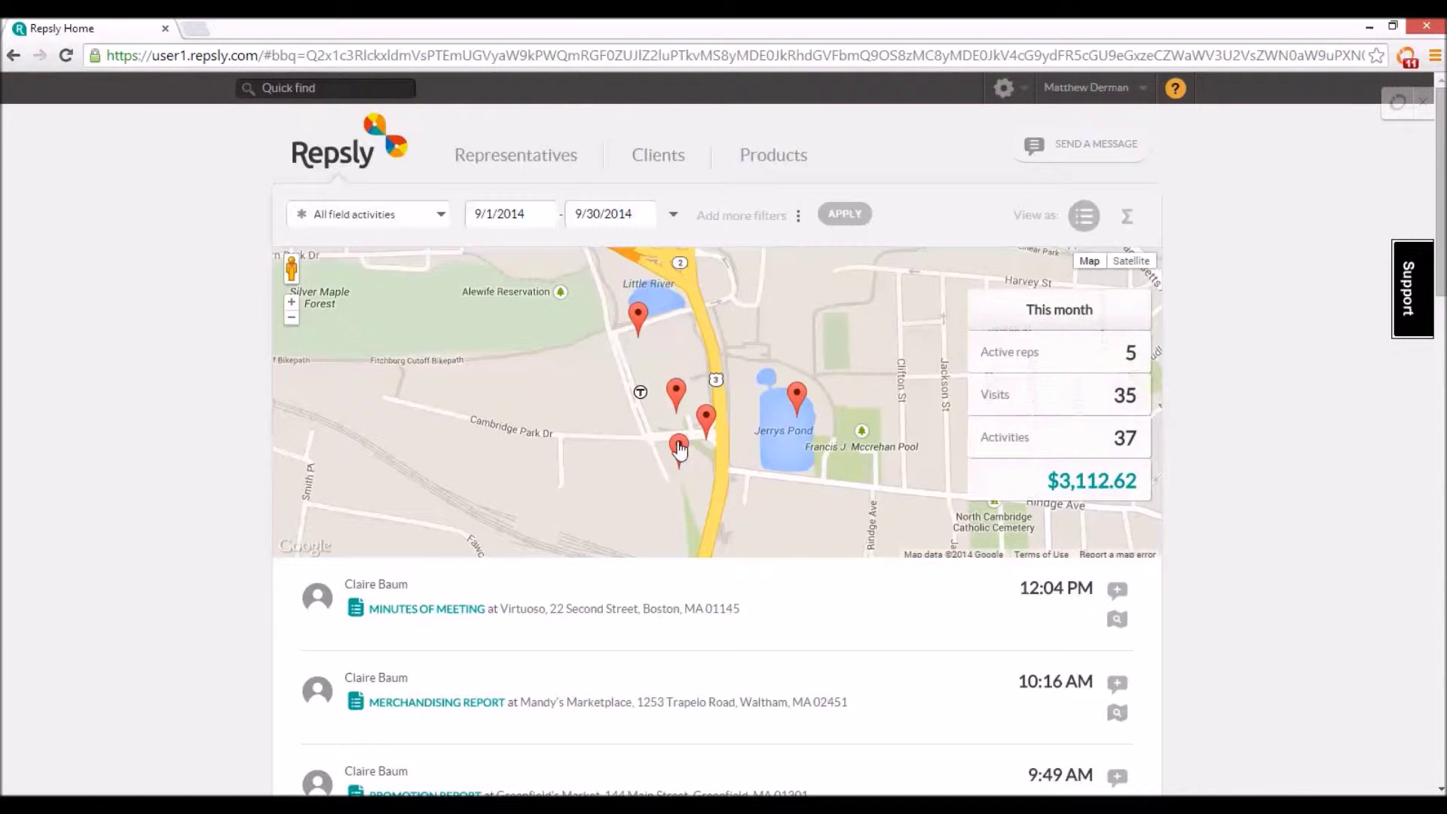
scroll(217, 510, "down", 8)
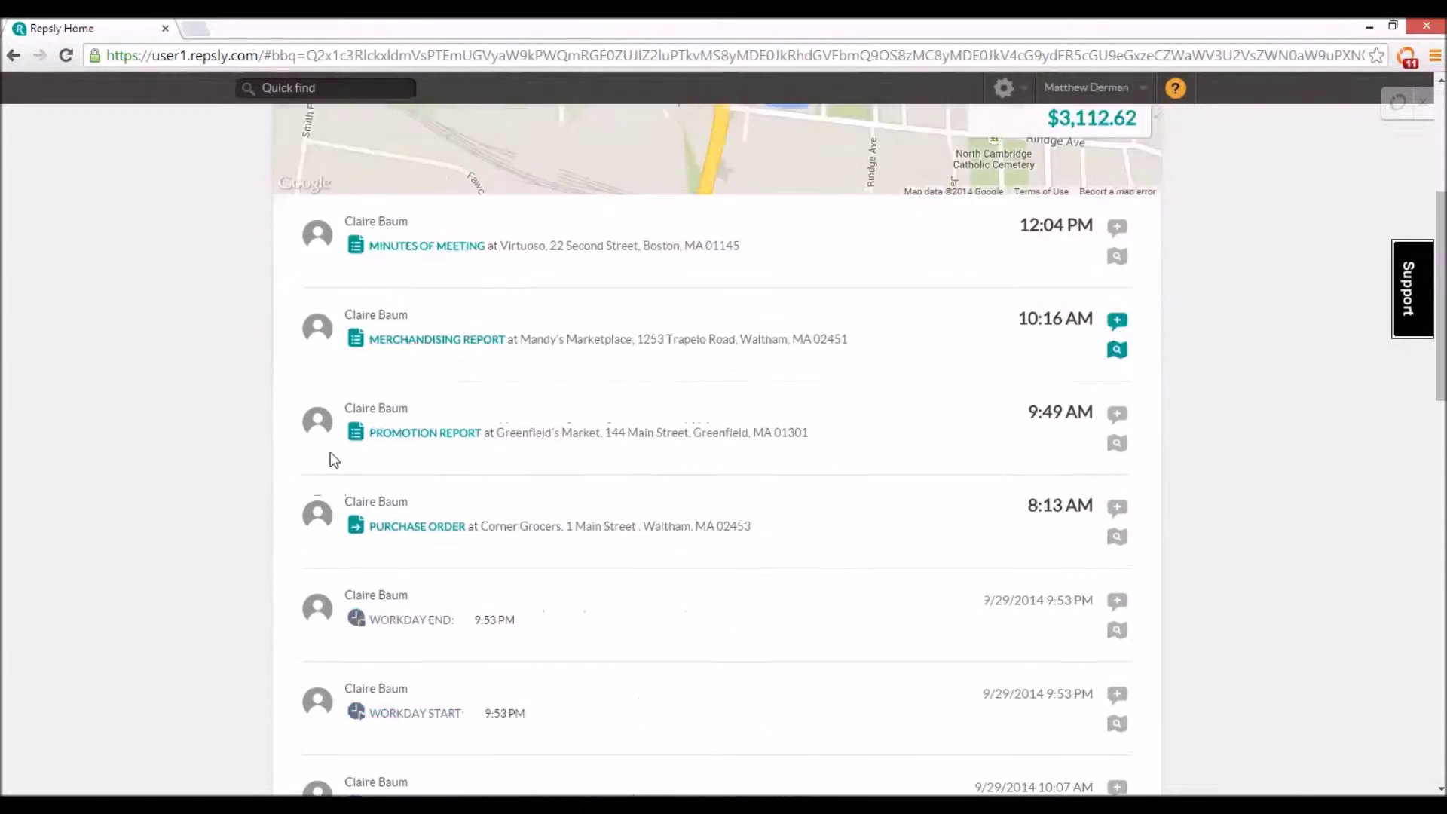
scroll(530, 523, "down", 15)
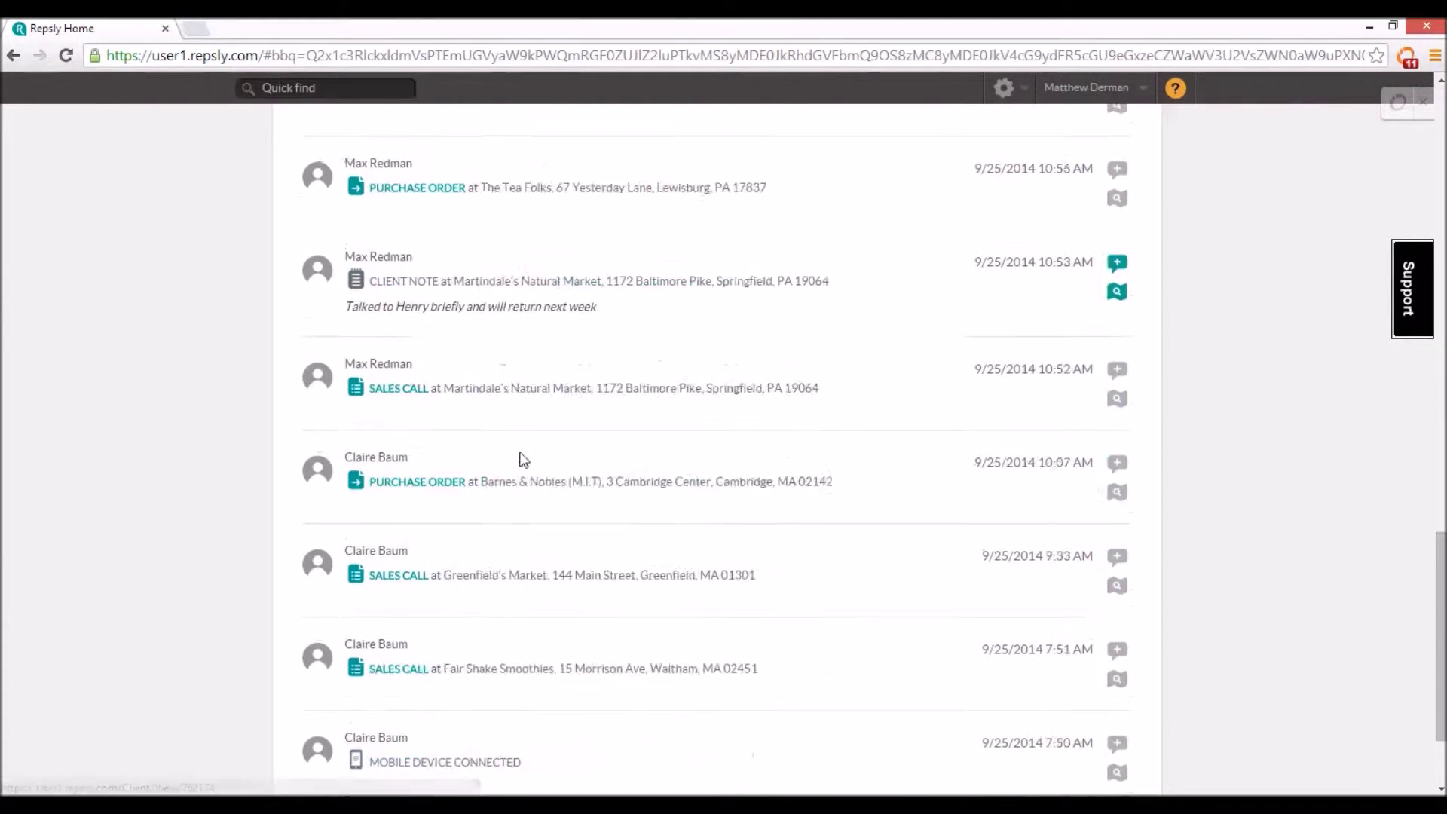
scroll(452, 429, "up", 20)
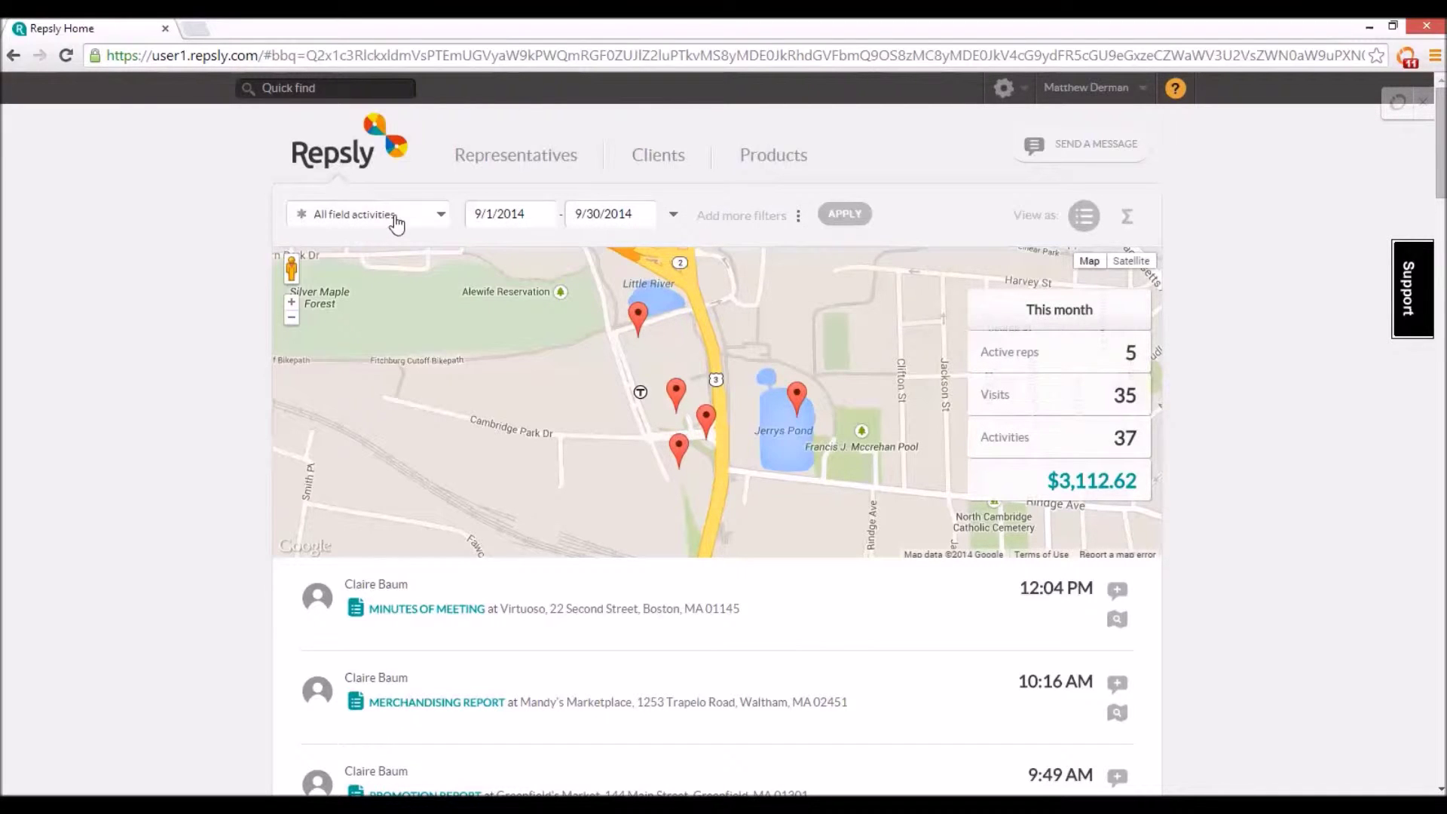
- Filter field activities to Sales Call forms only
left_click(442, 217)
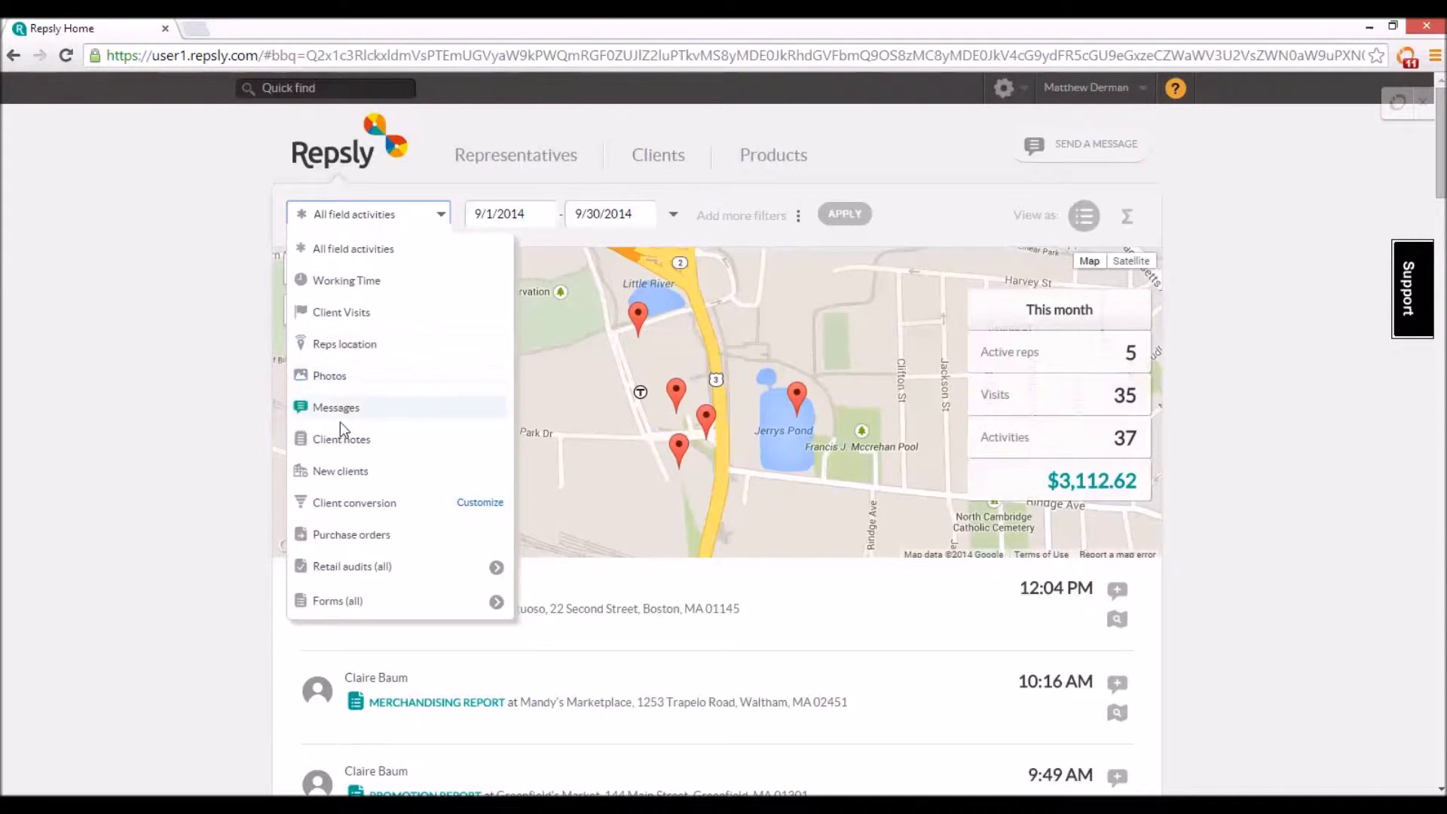
left_click(496, 602)
scroll(599, 678, "down", 3)
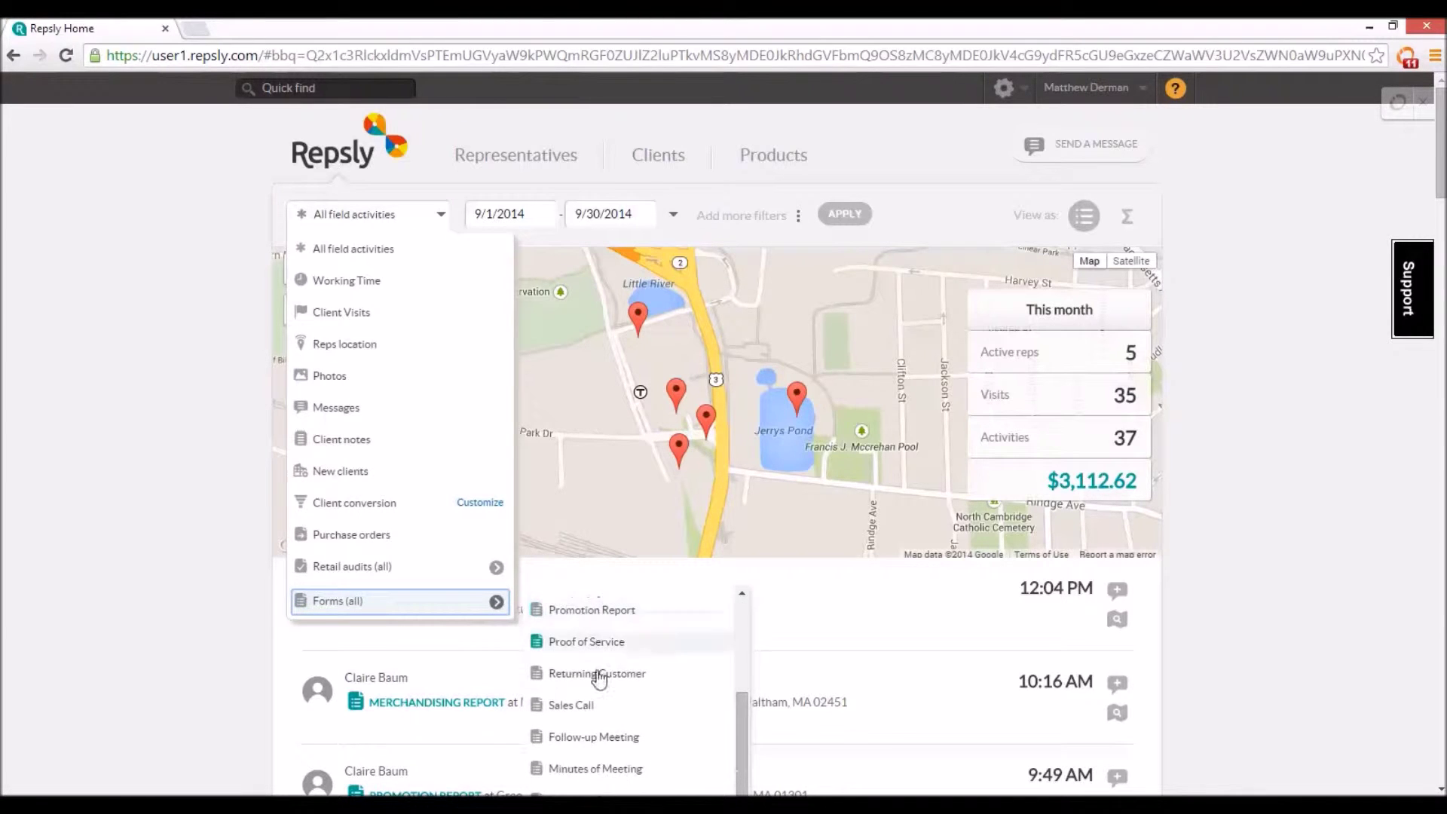
left_click(558, 704)
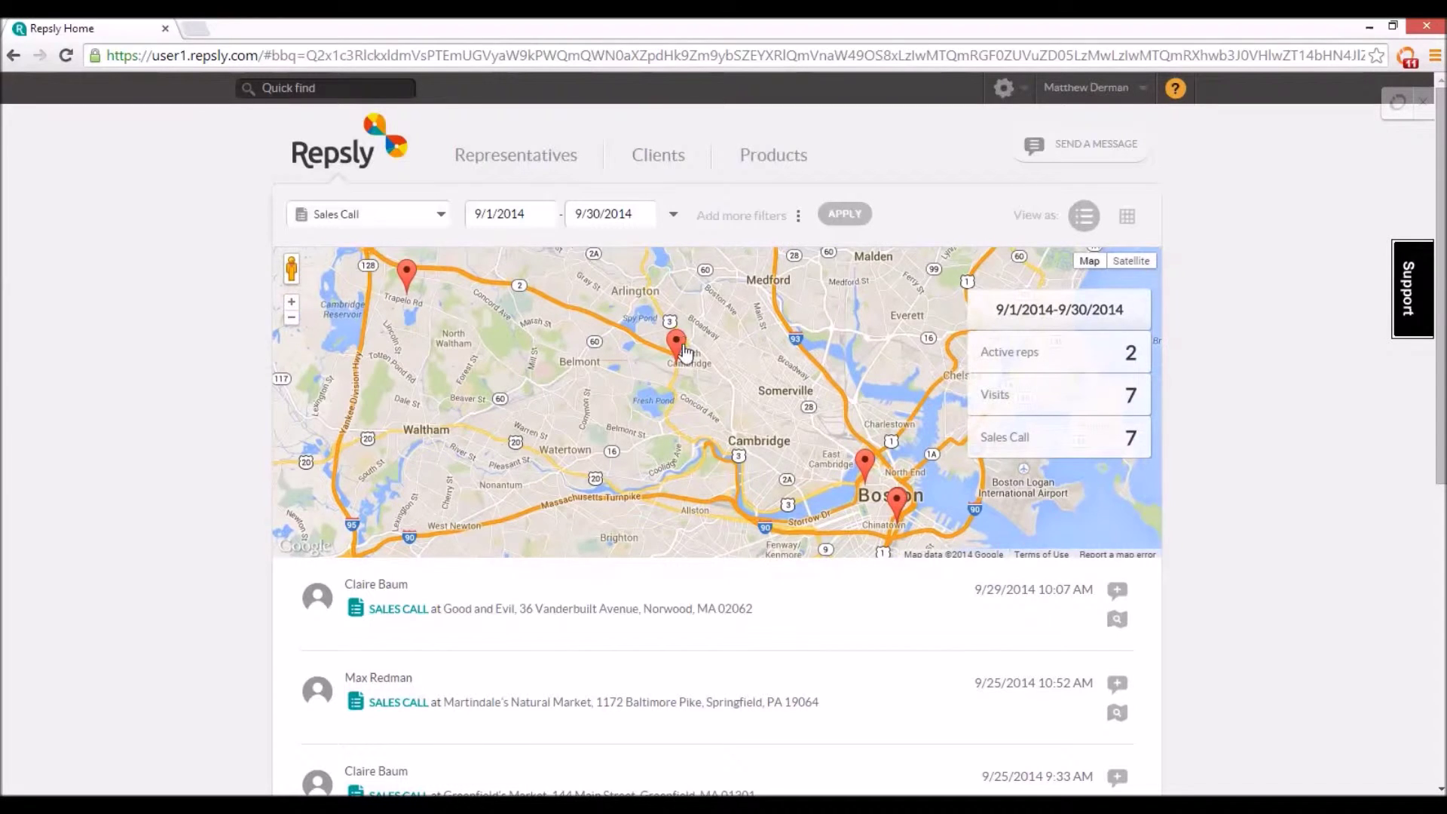
- Review the North Cambridge Sales Call form, then browse the filtered feed
left_click(676, 343)
left_click(512, 303)
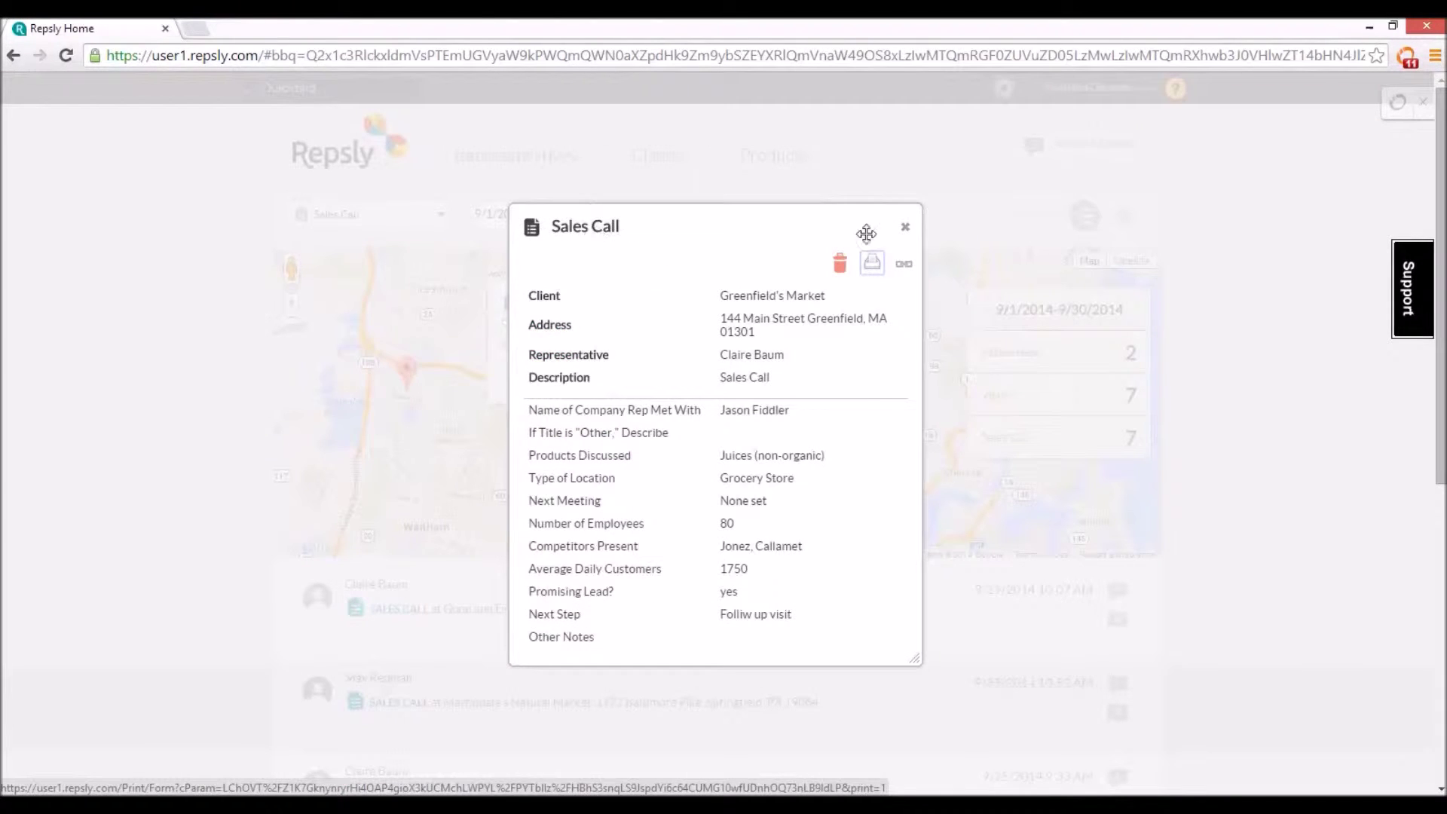
left_click(904, 228)
scroll(173, 382, "down", 3)
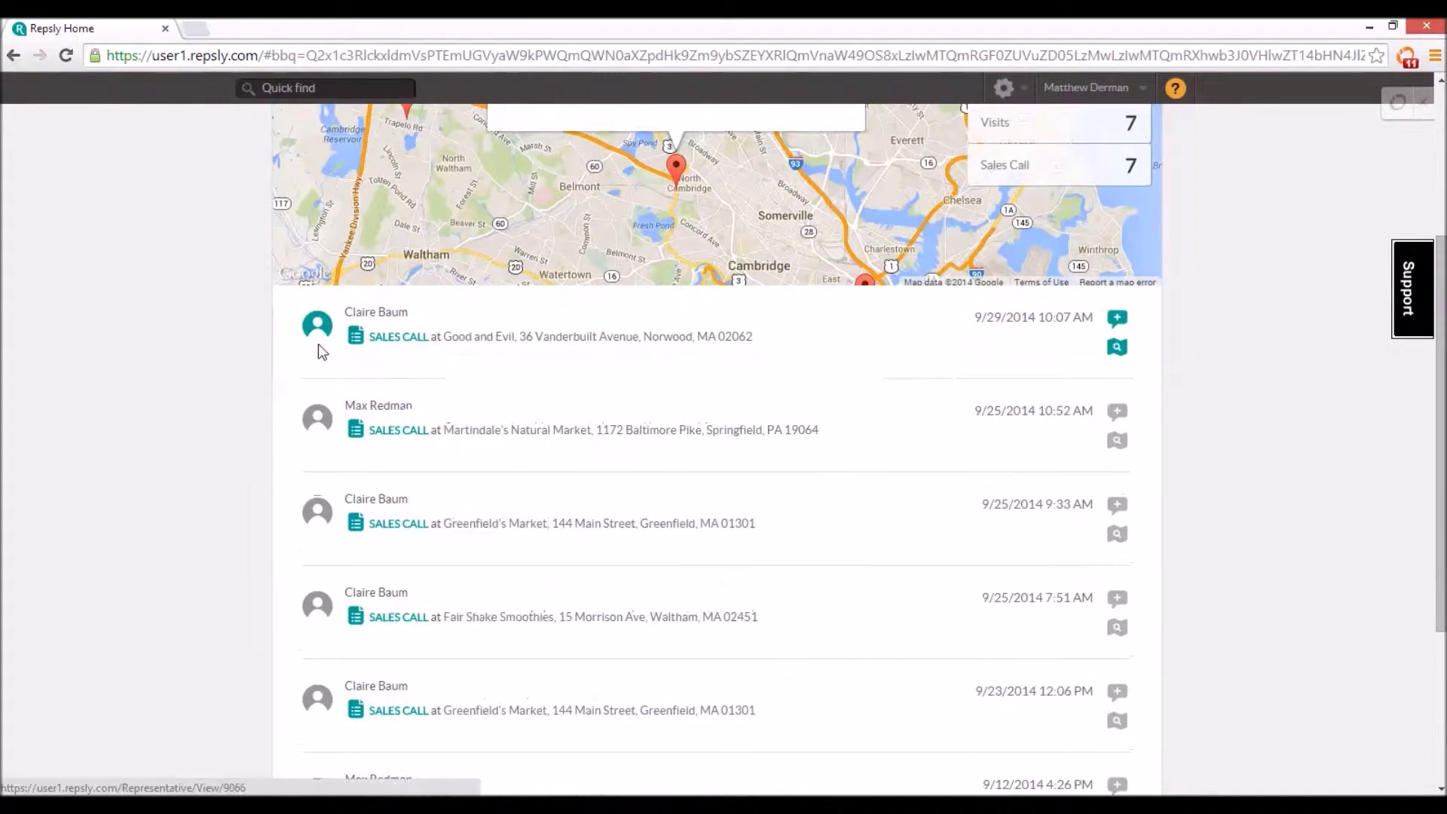
scroll(362, 346, "down", 1)
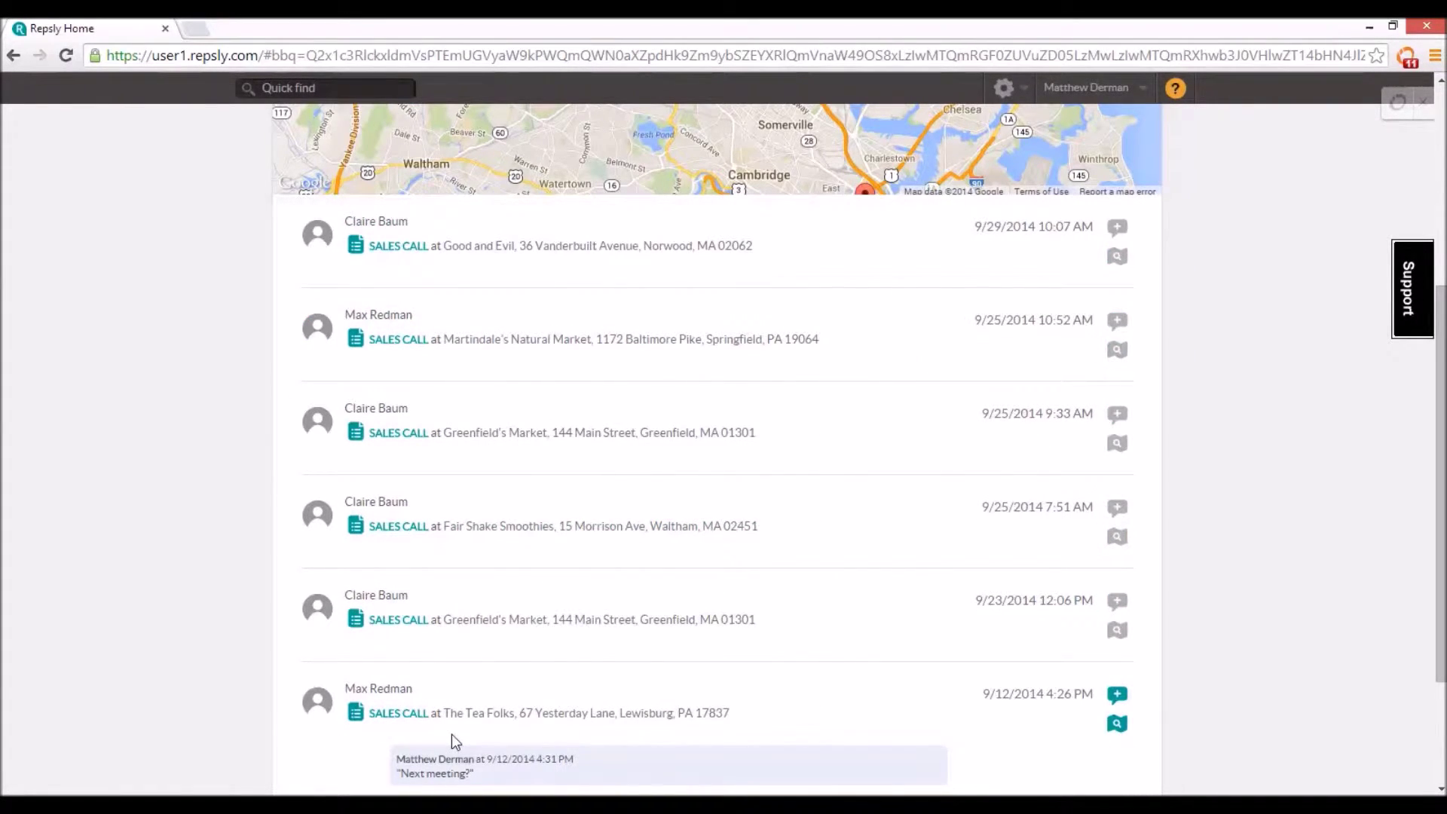
scroll(450, 734, "up", 4)
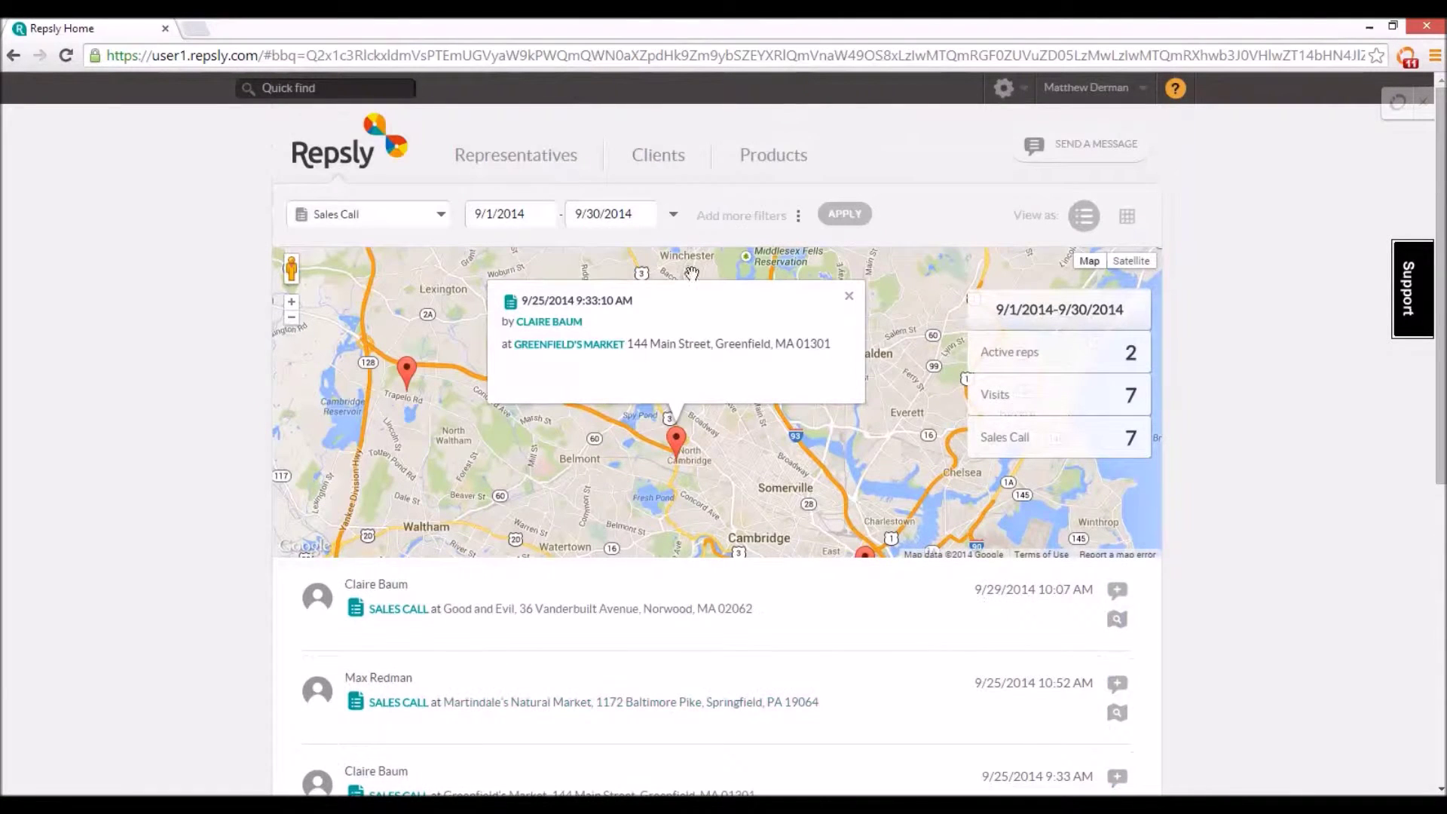
- Add a representative filter for one rep and review the resulting feed
left_click(762, 219)
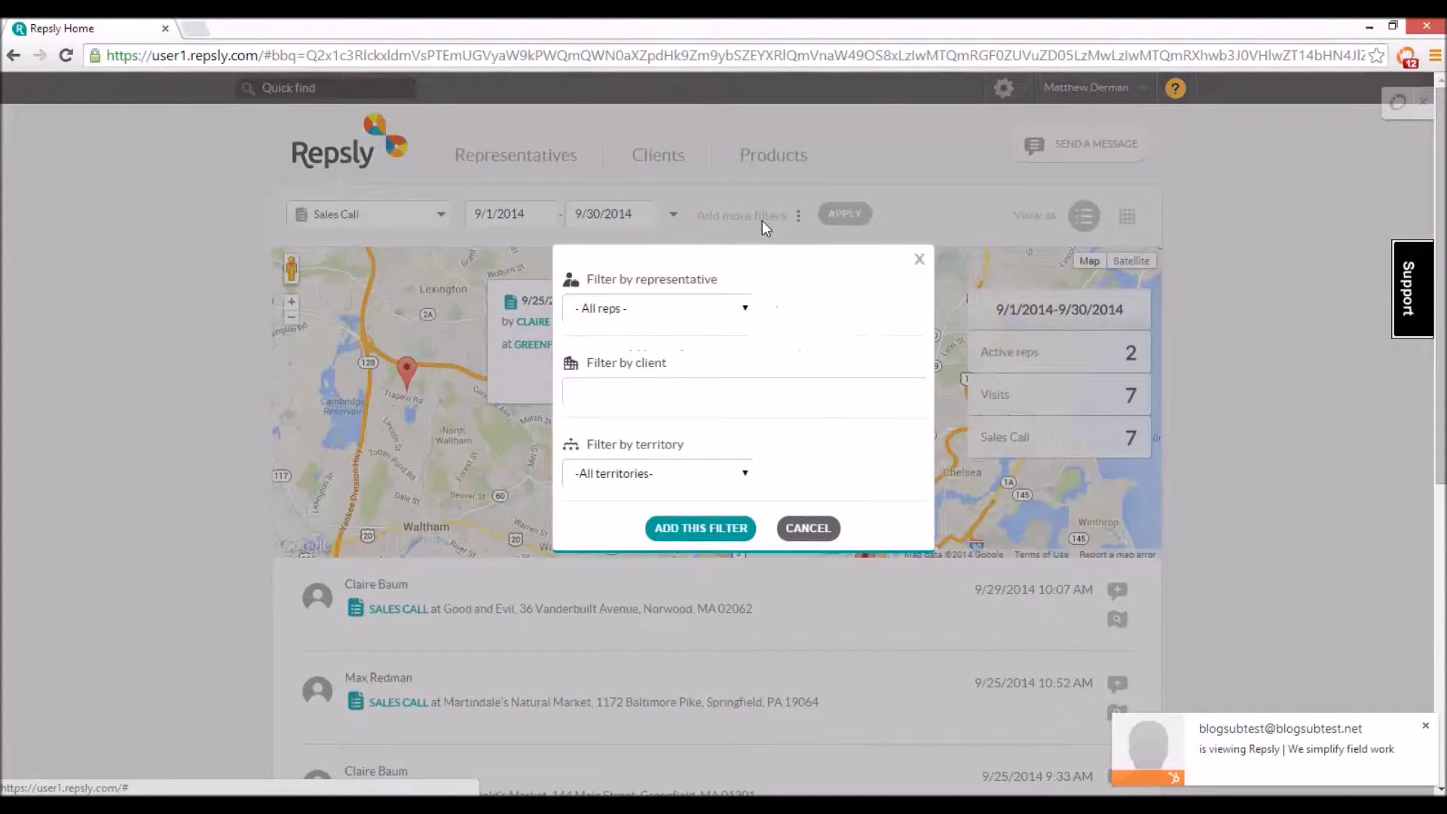
left_click(646, 309)
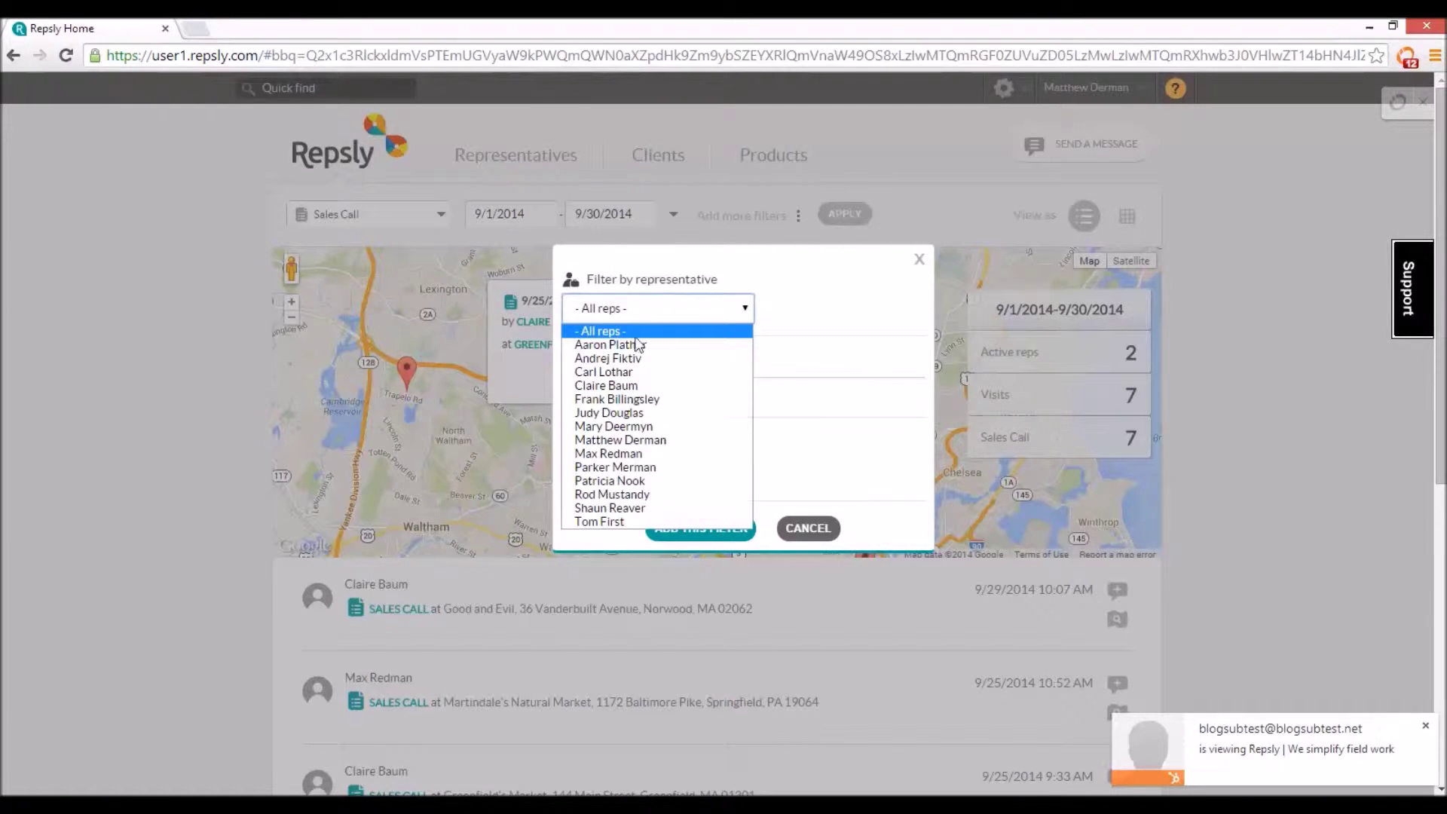
left_click(597, 455)
left_click(671, 528)
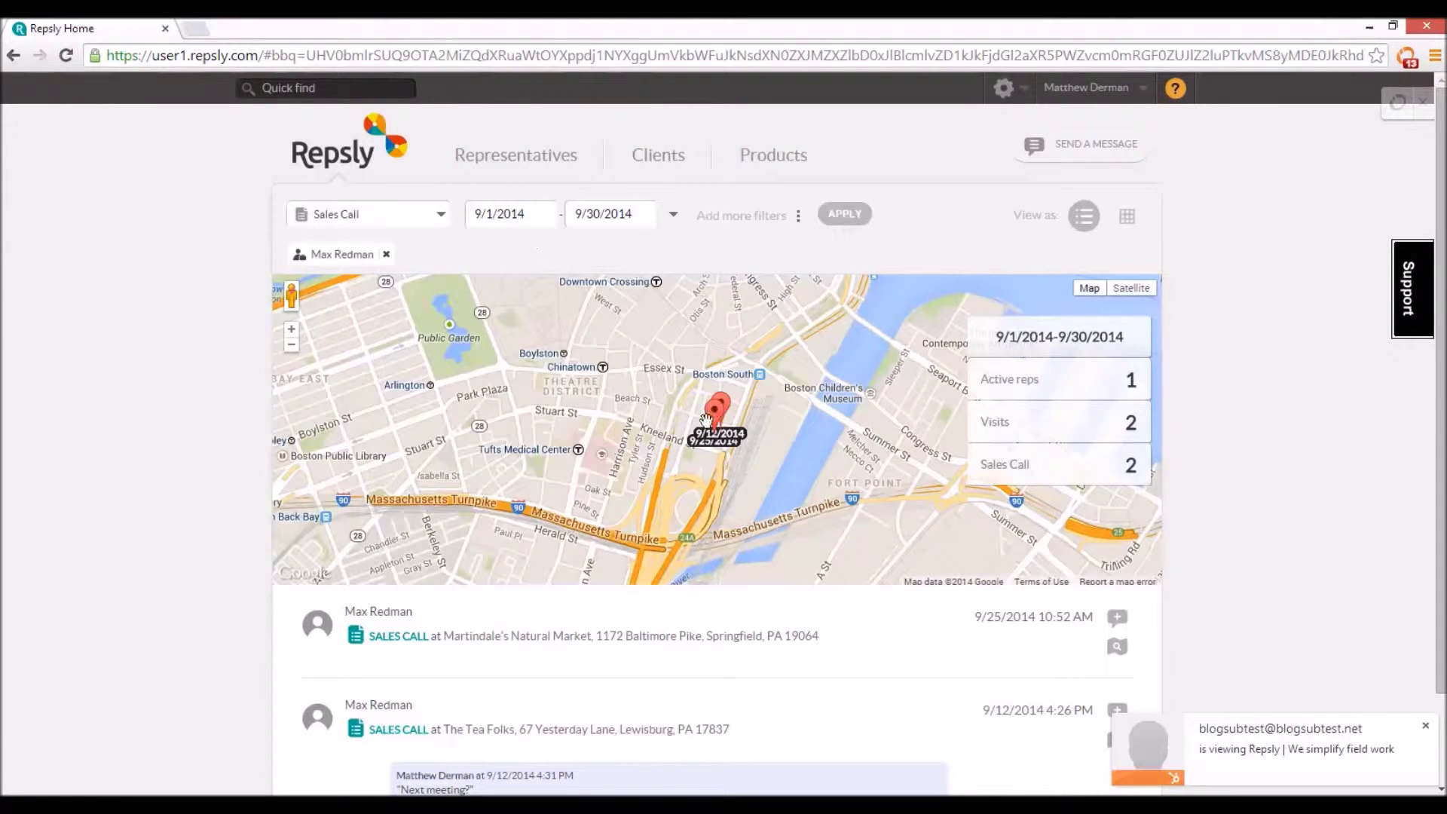
scroll(381, 543, "down", 1)
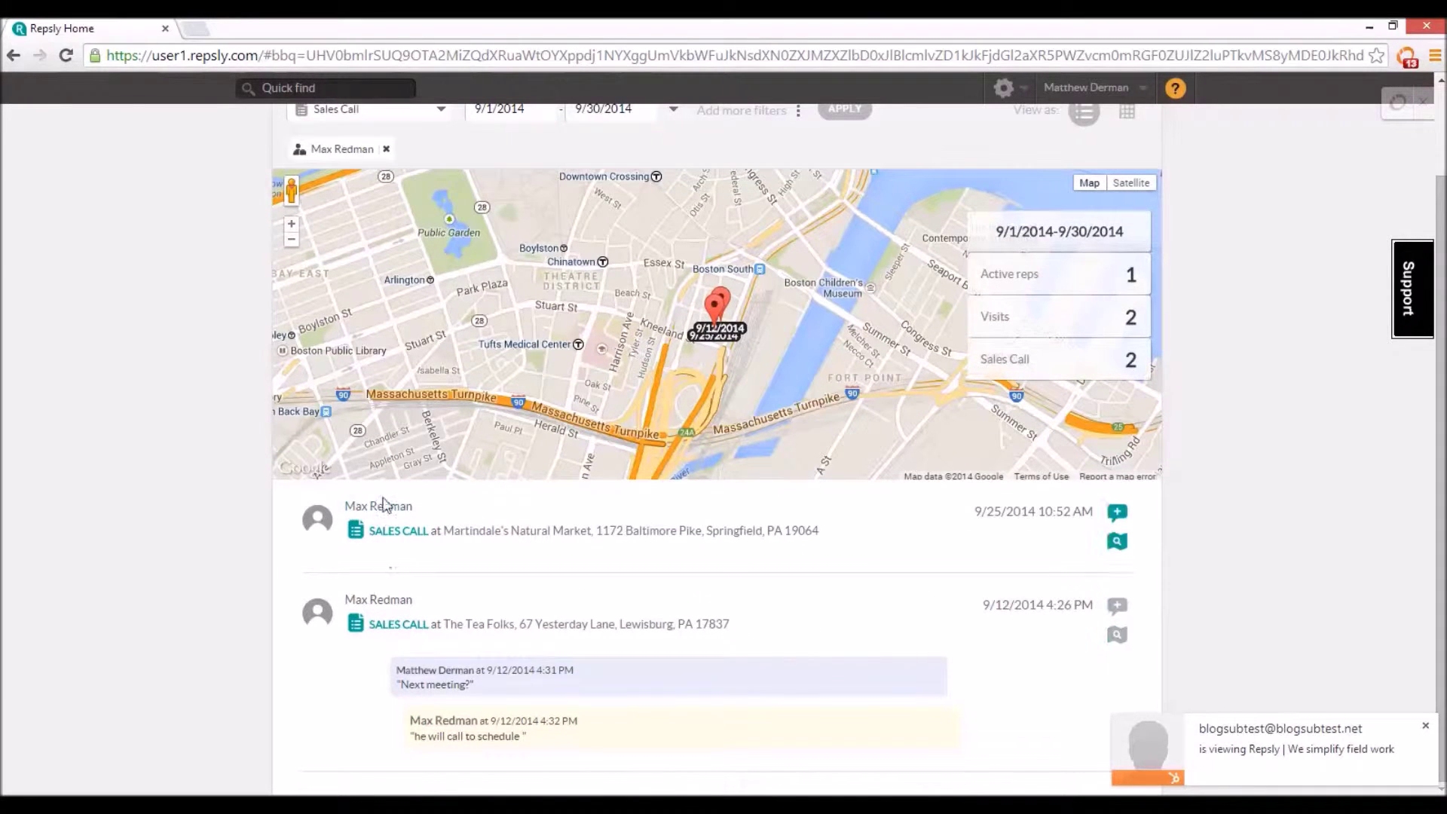
scroll(375, 629, "up", 1)
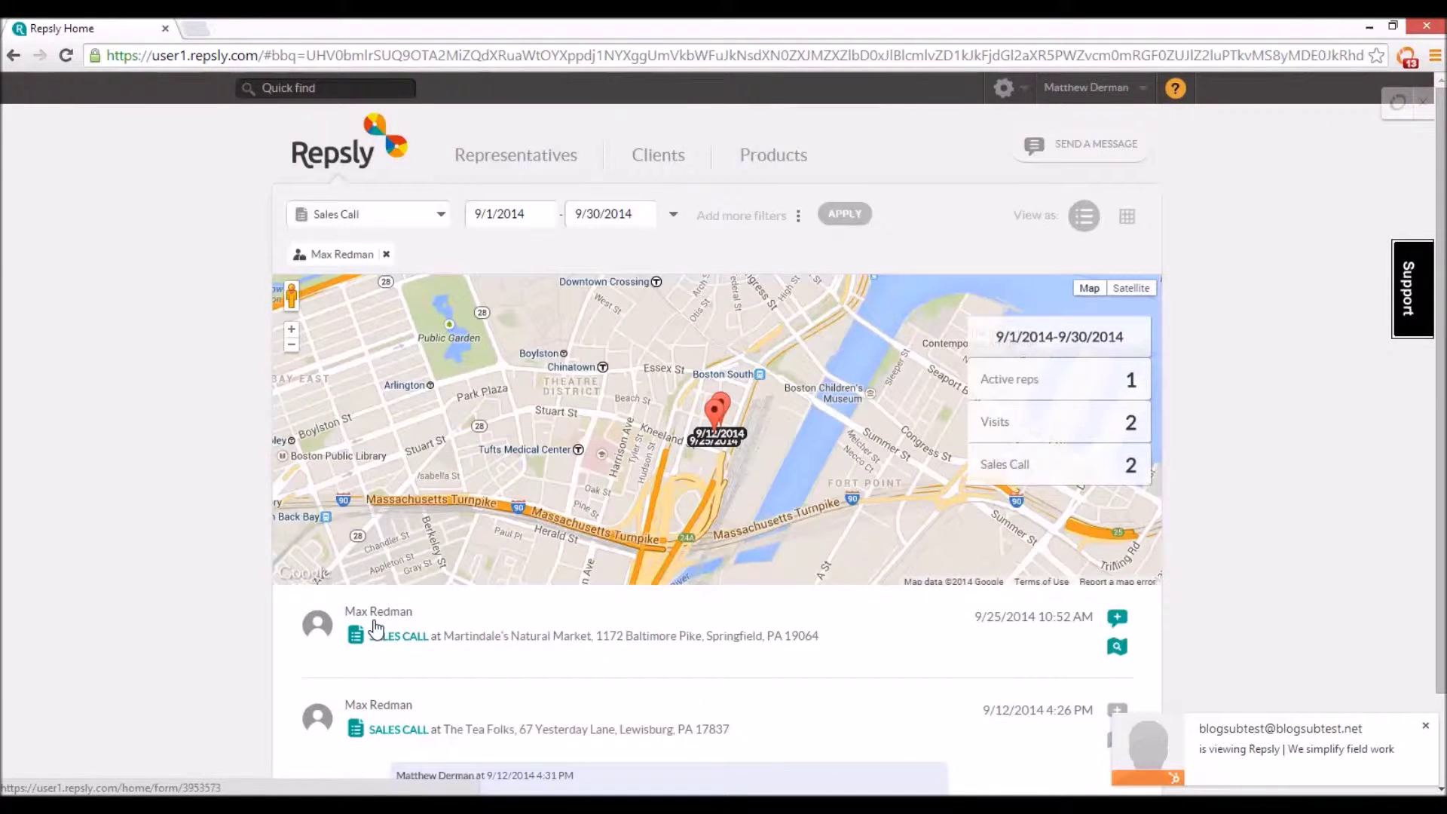
- Add a client filter for Martindale's Natural Market
left_click(762, 220)
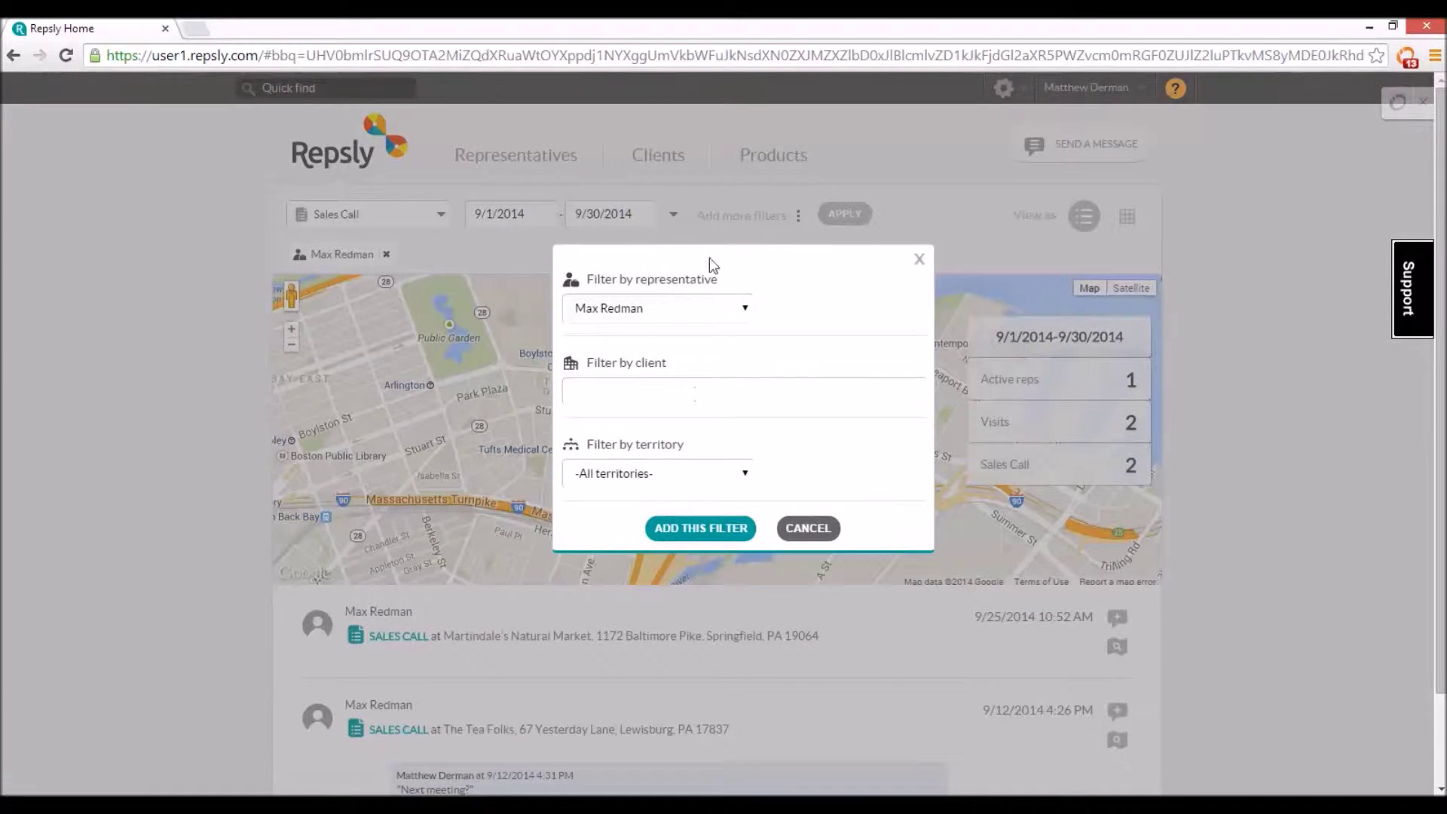
left_click(621, 388)
type("martin")
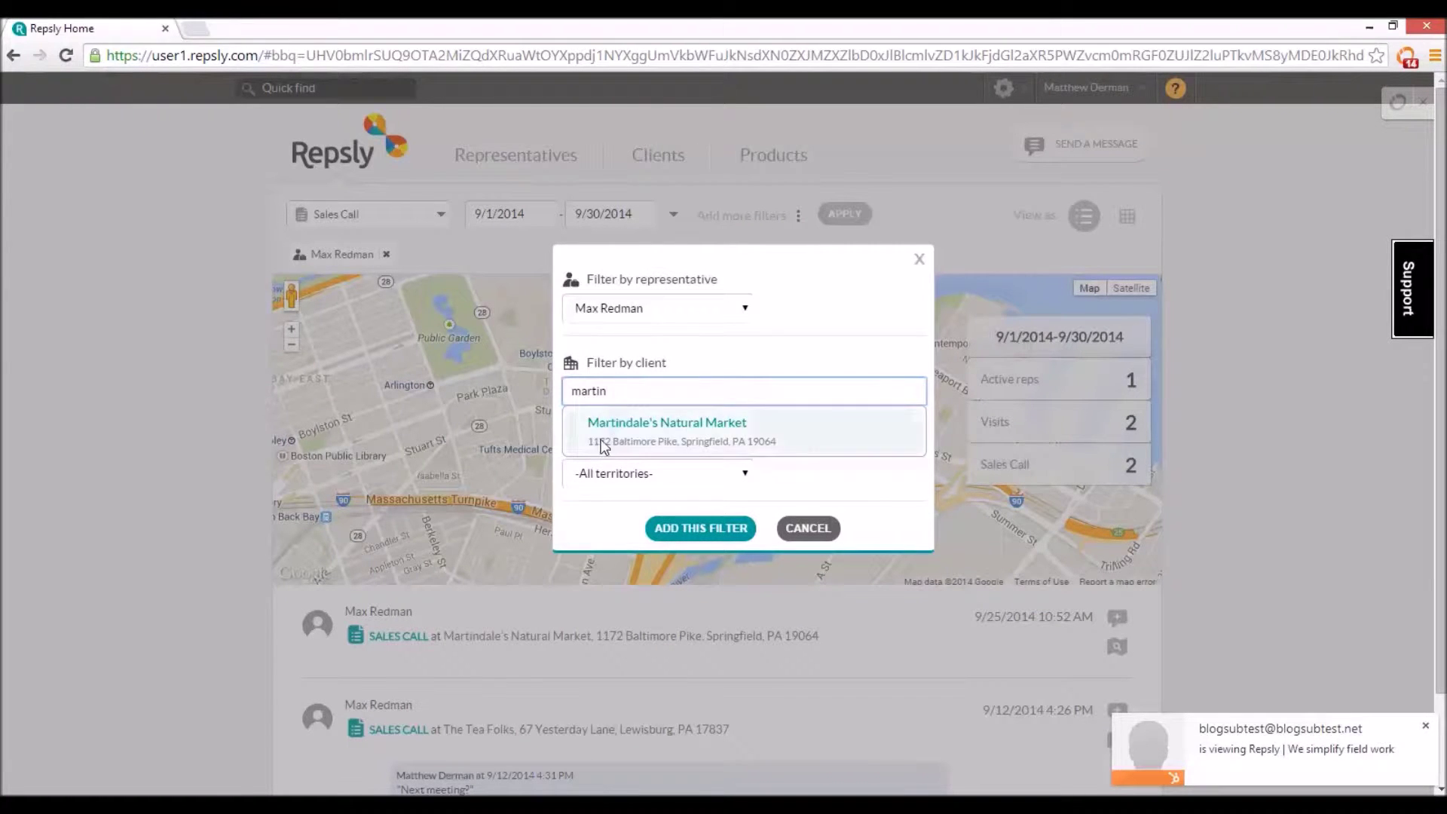
left_click(601, 426)
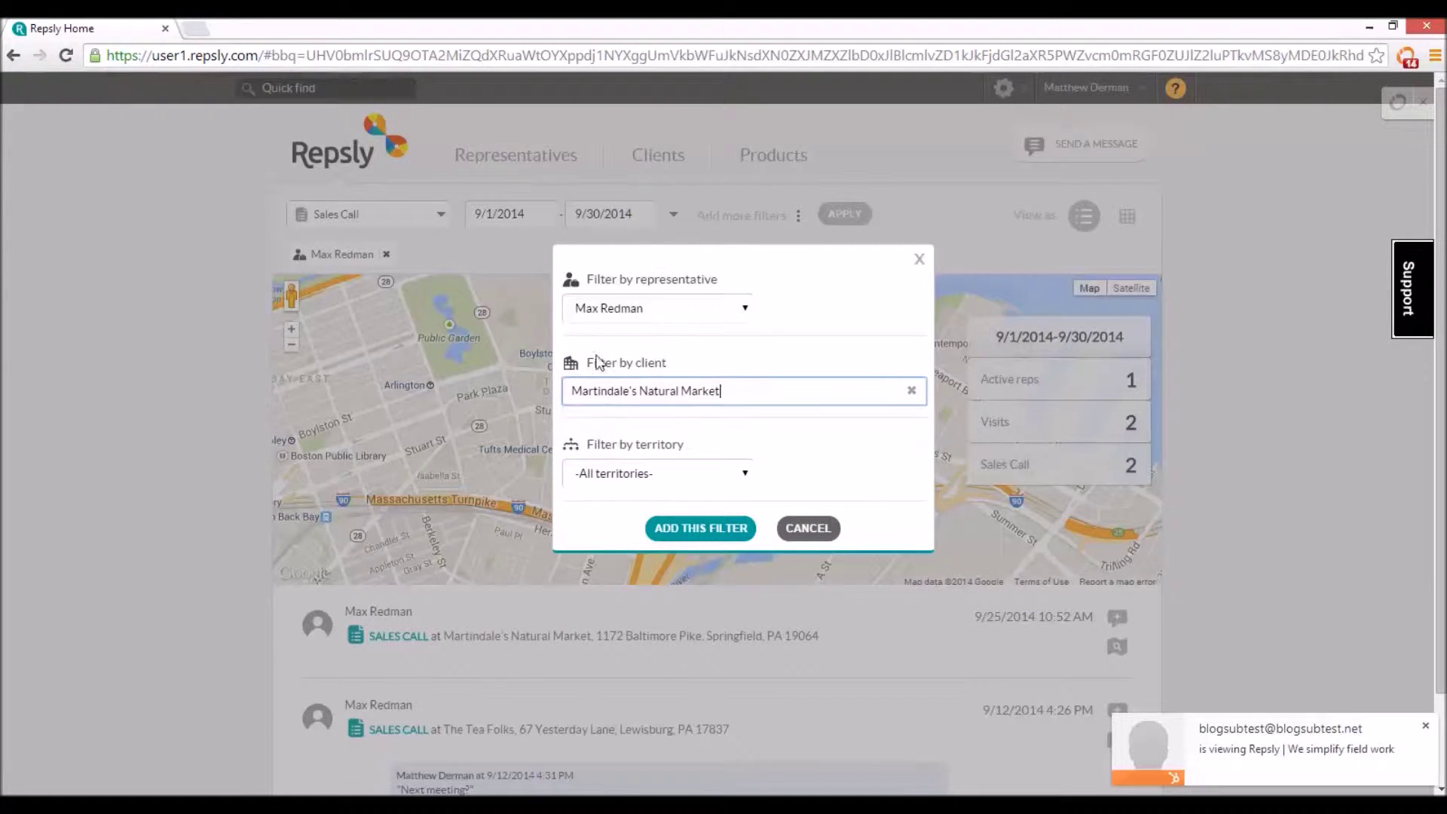
left_click(697, 528)
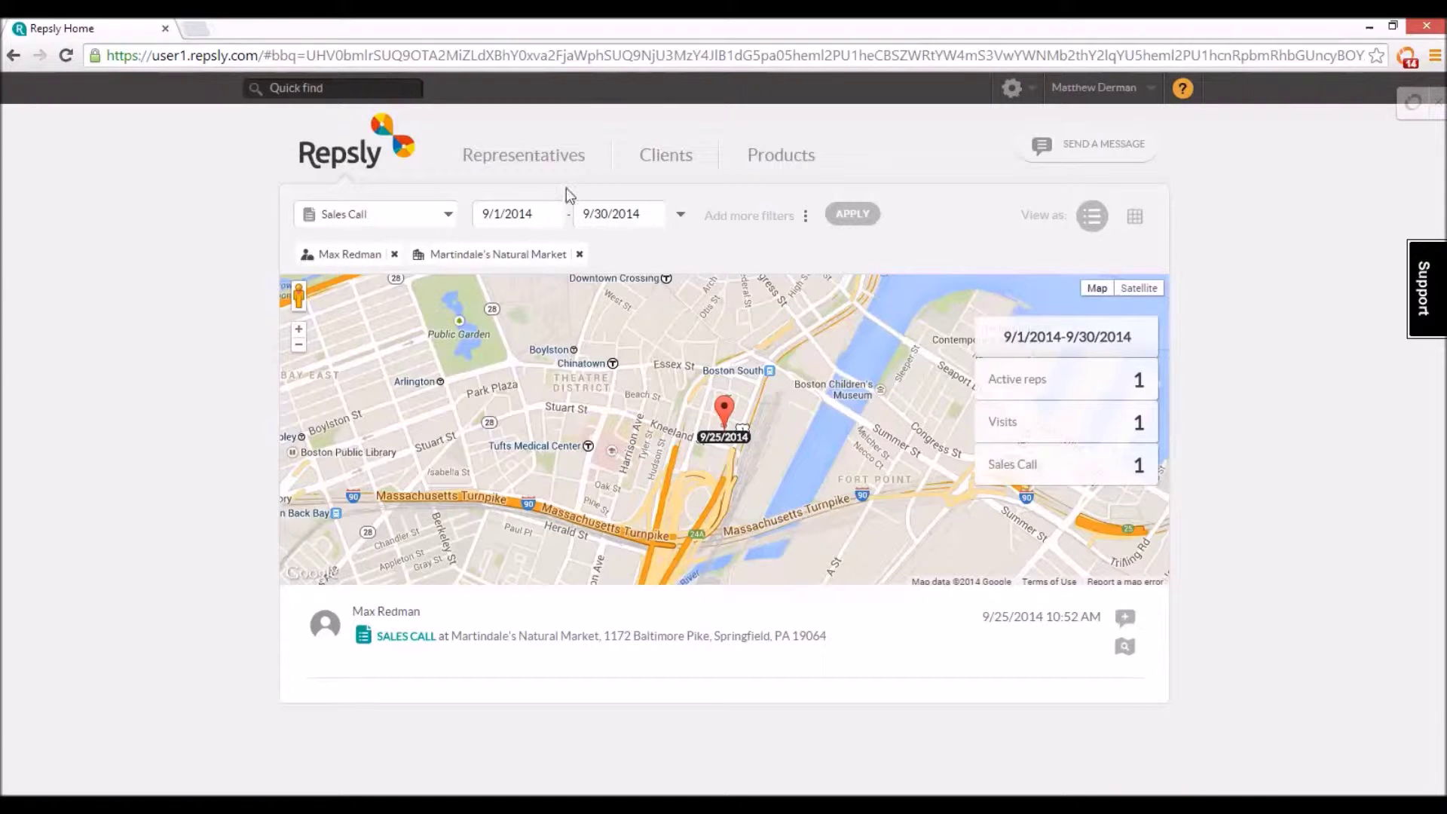
- Add a Northeast territory filter to the sales call map
left_click(754, 214)
left_click(674, 474)
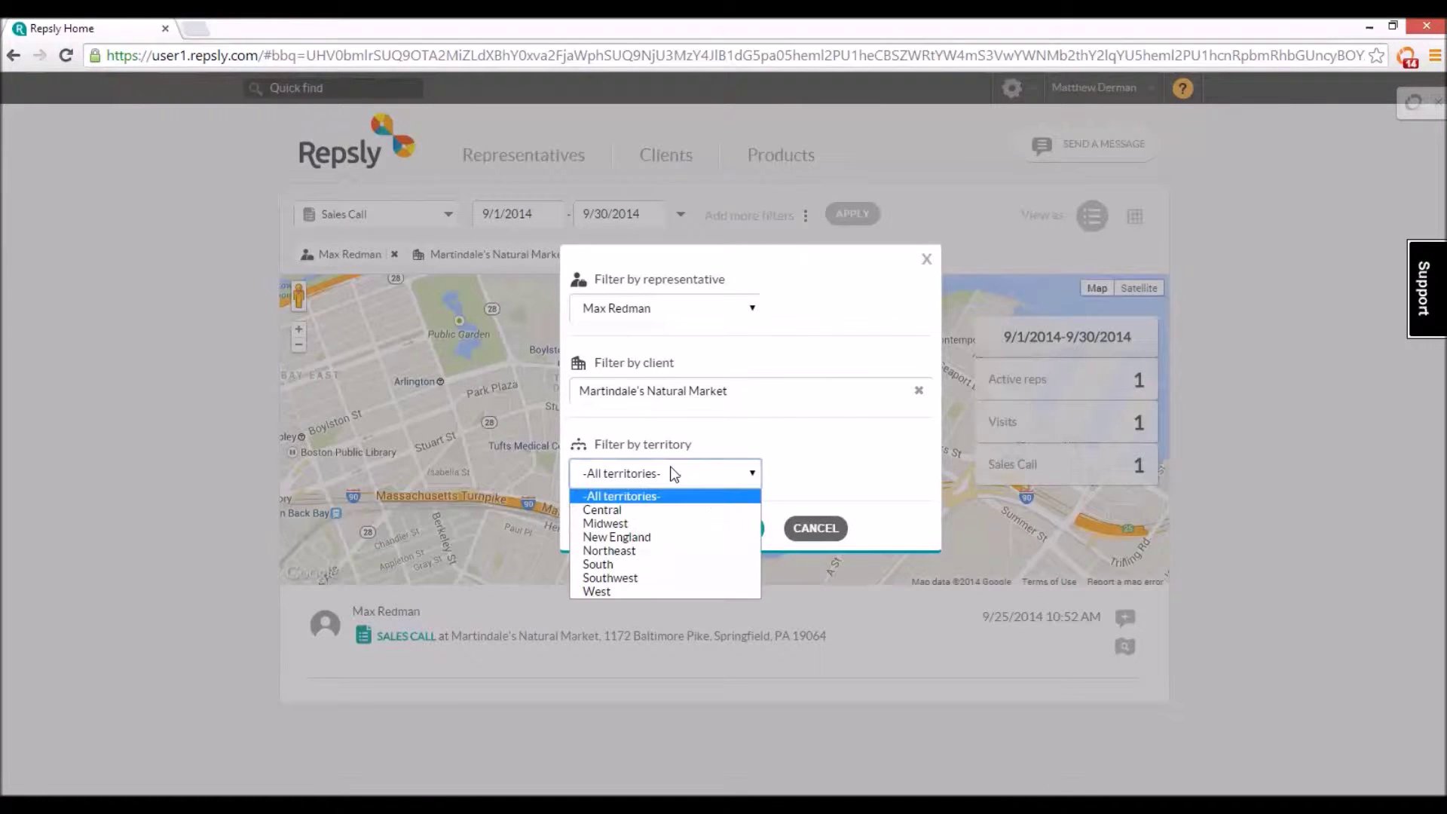
left_click(634, 549)
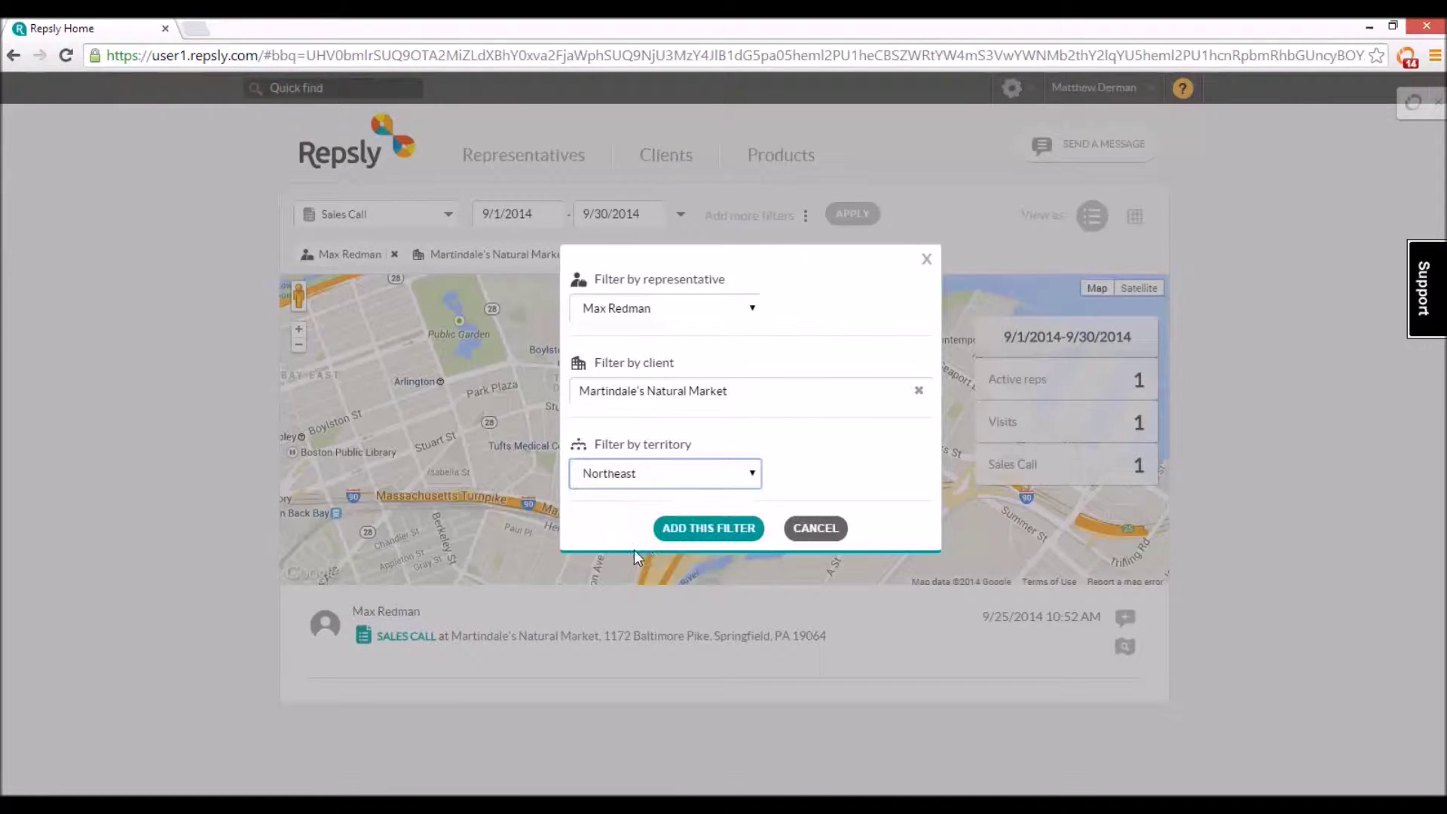
left_click(722, 531)
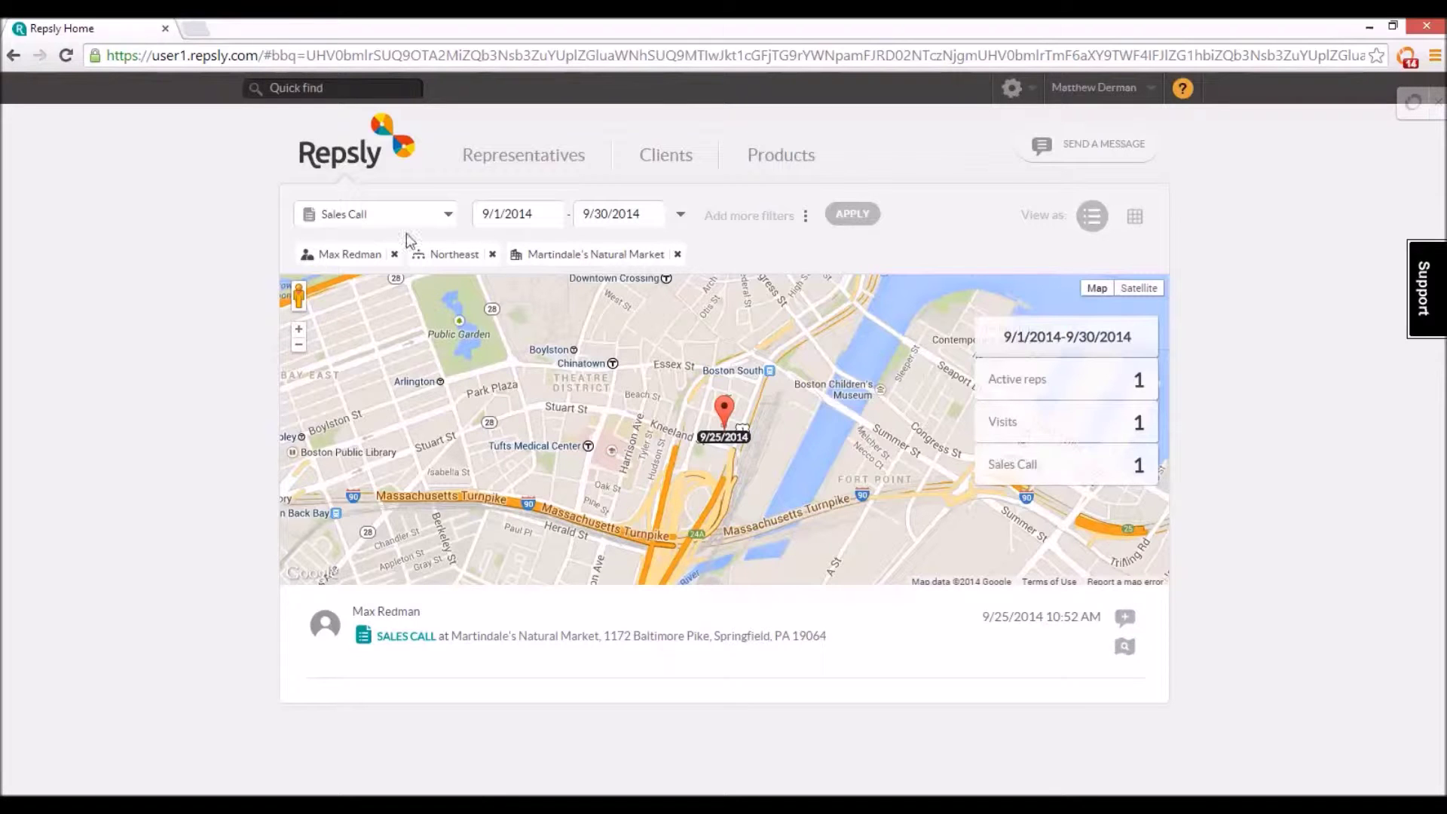
- Remove the Martindale's Natural Market client filter and the representative filter
left_click(677, 254)
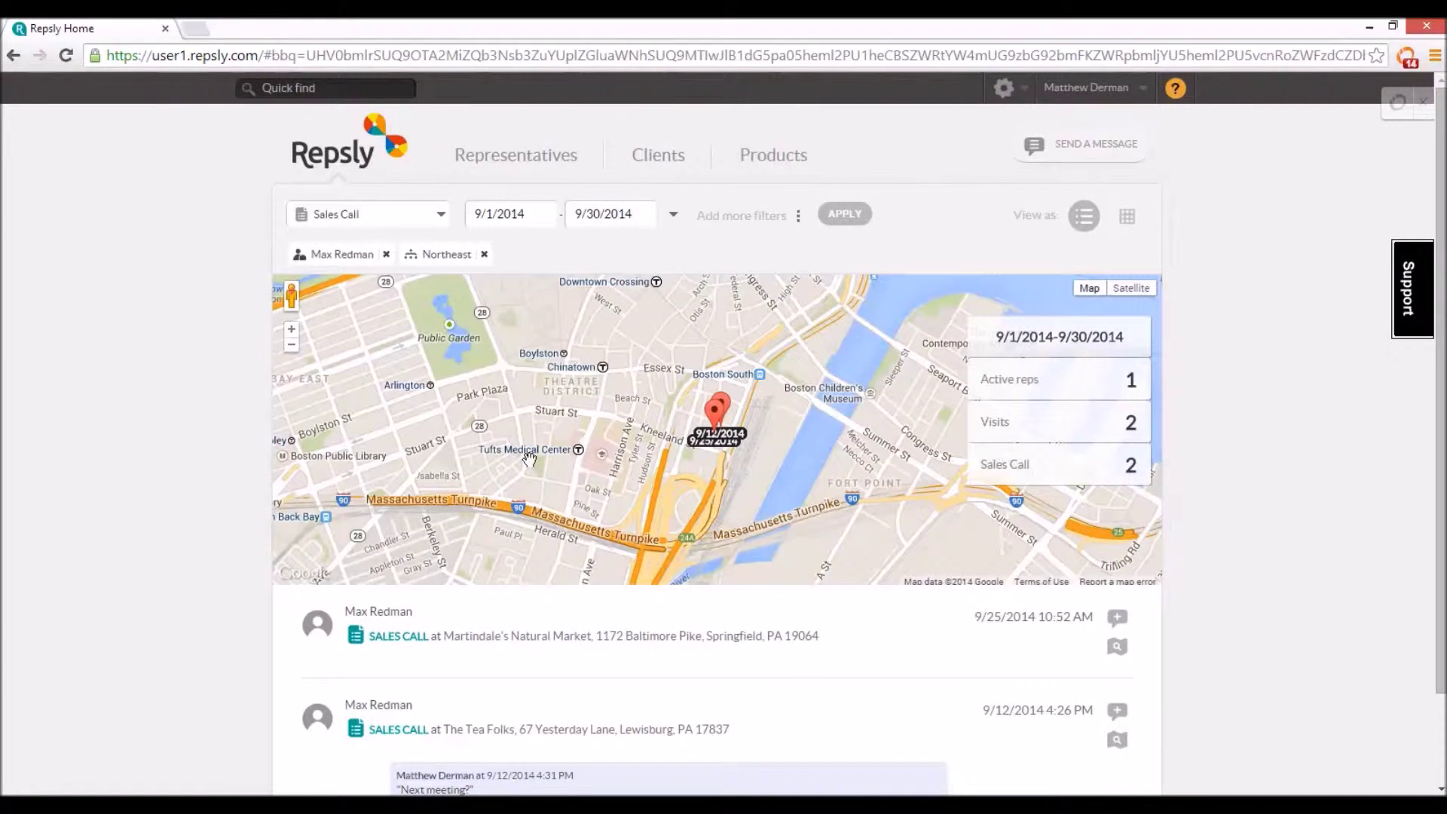
scroll(478, 505, "down", 2)
scroll(472, 501, "up", 2)
left_click(386, 254)
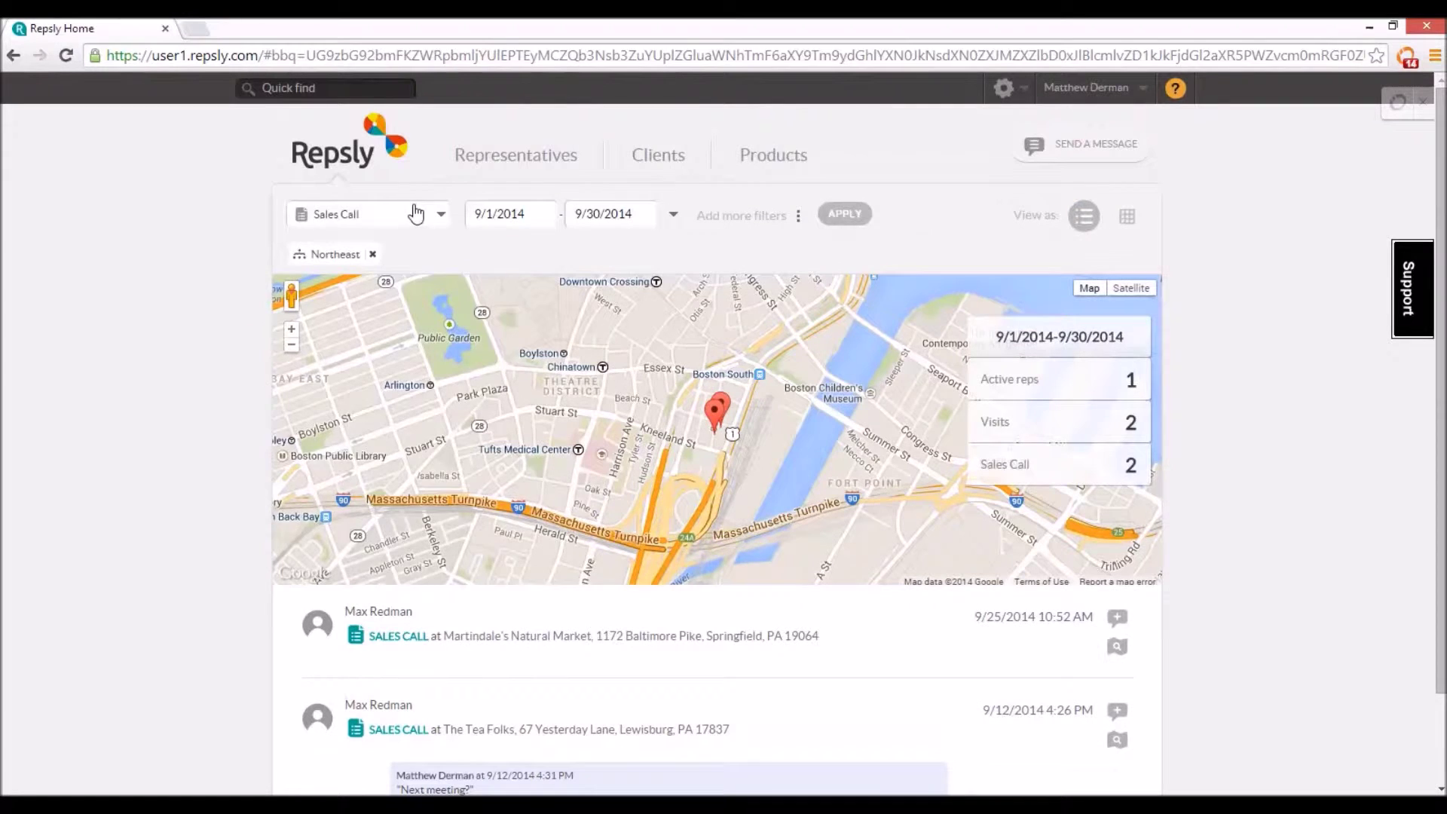
- Switch the activity type from Sales Call back to All field activities
left_click(413, 214)
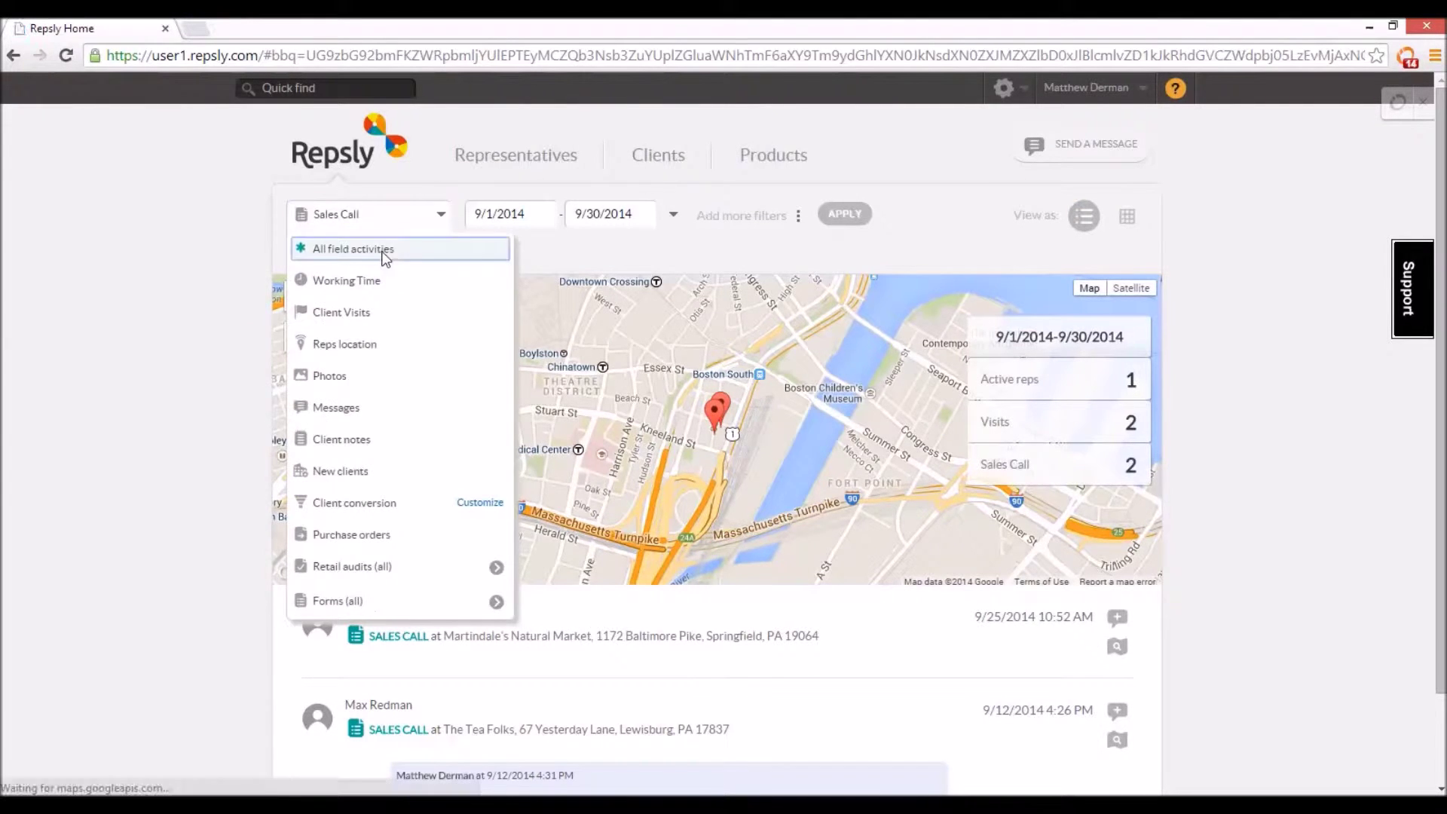
left_click(387, 257)
scroll(294, 358, "down", 6)
scroll(294, 357, "down", 1)
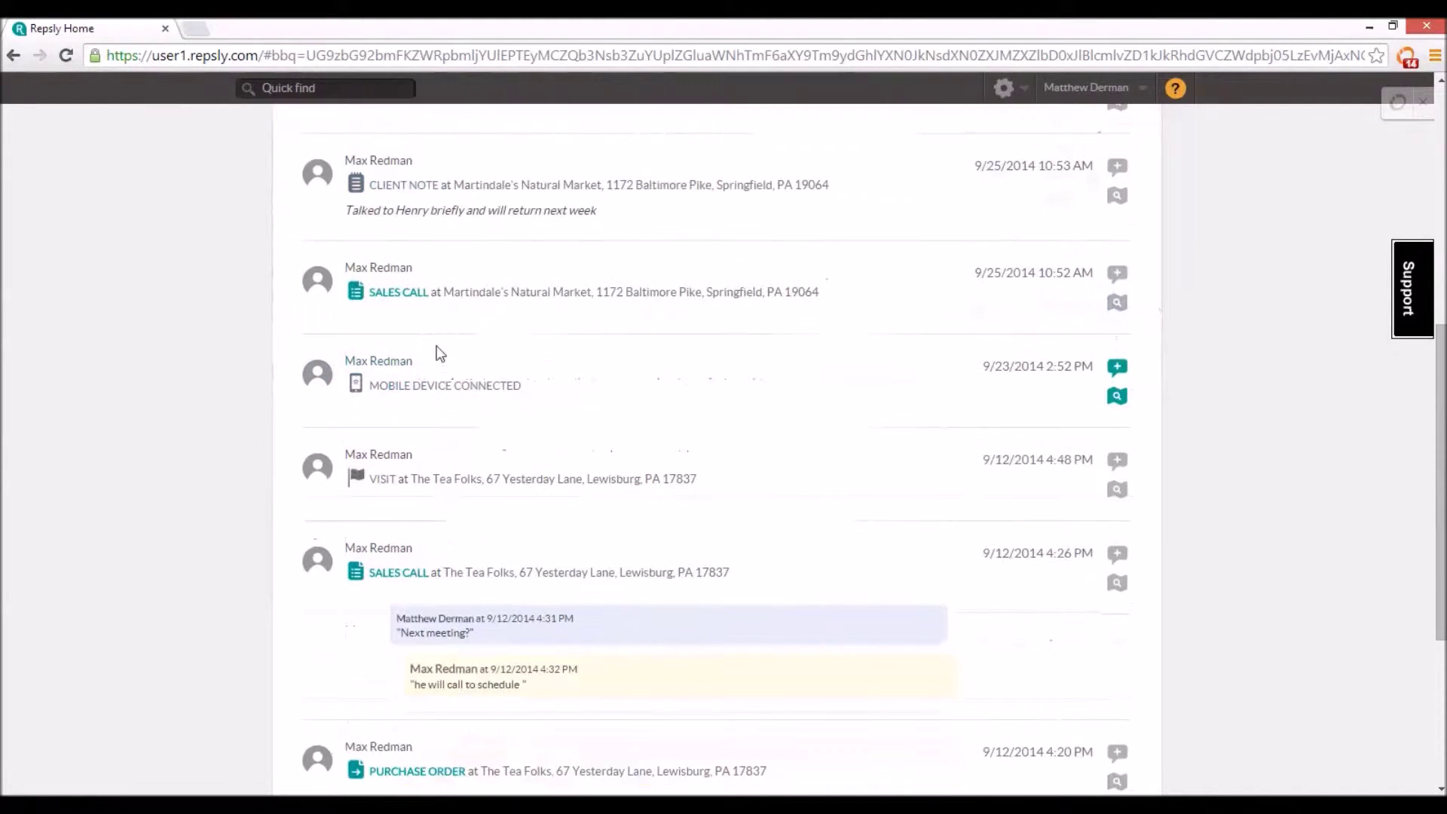
- Remove the Northeast territory filter and switch to the summary report view
scroll(434, 442, "up", 7)
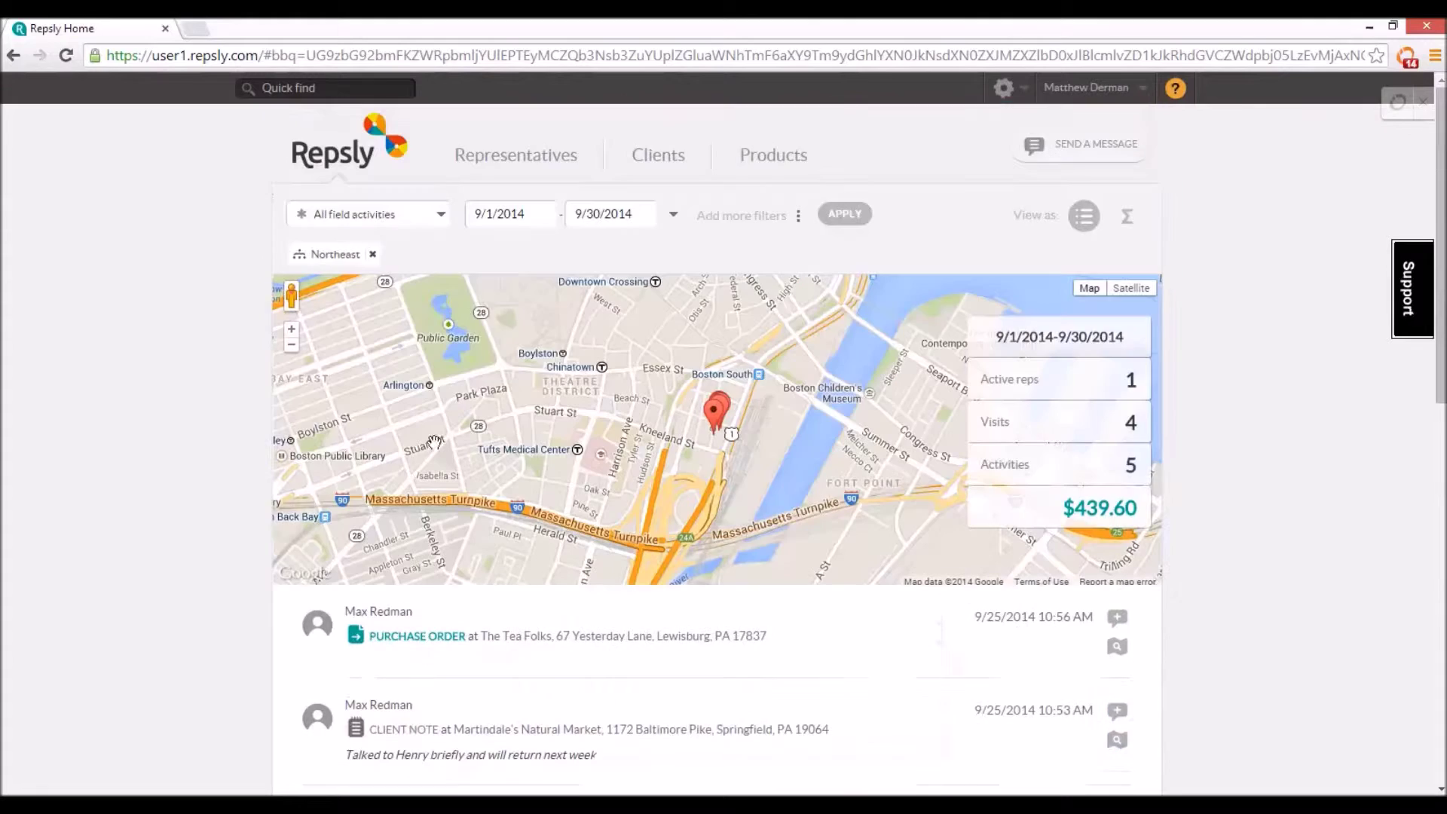
left_click(372, 254)
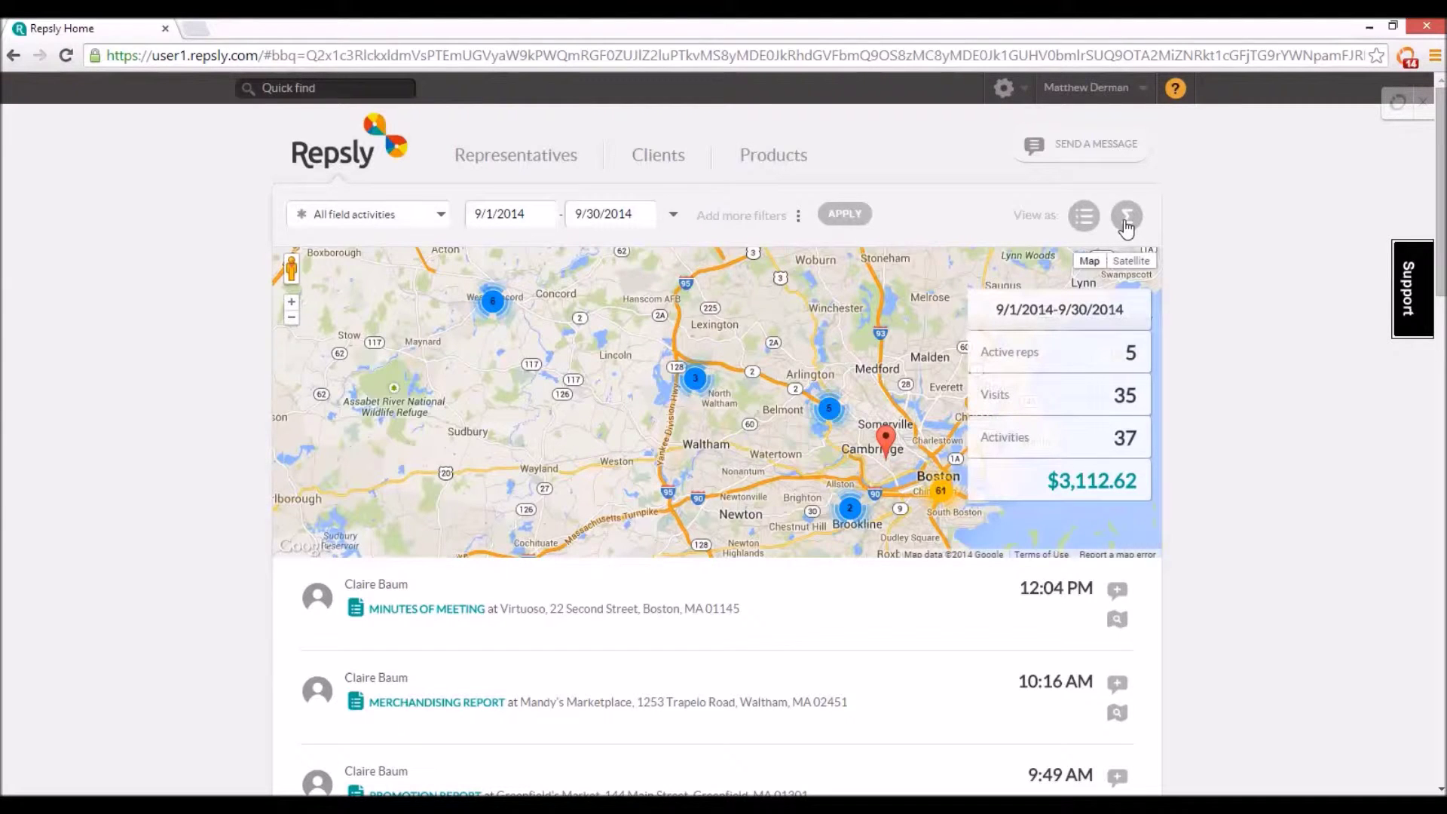
left_click(1126, 226)
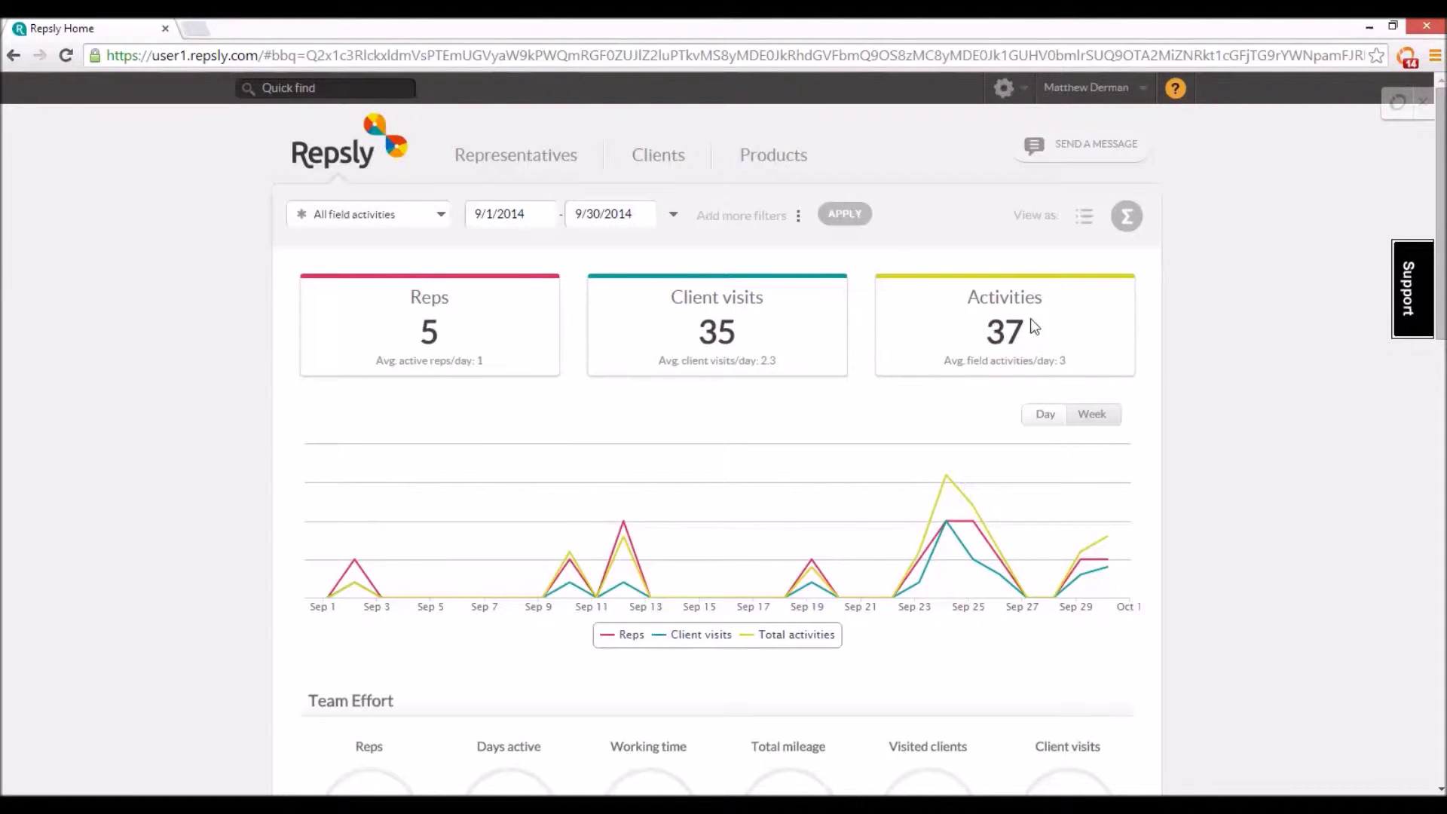
- Scroll through the September summary's activity-type breakdowns and back to the top
scroll(693, 466, "down", 1)
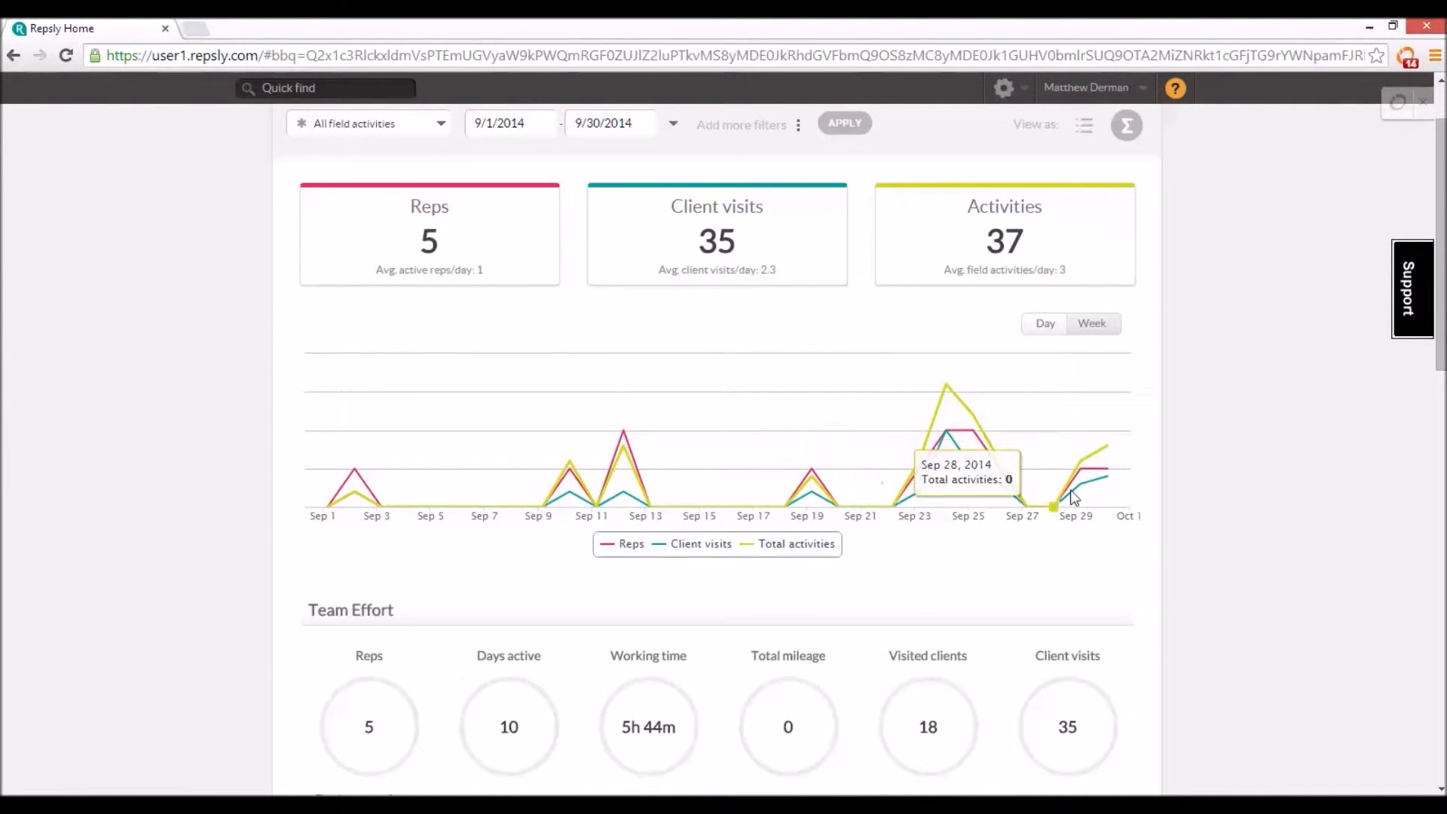
scroll(902, 523, "down", 3)
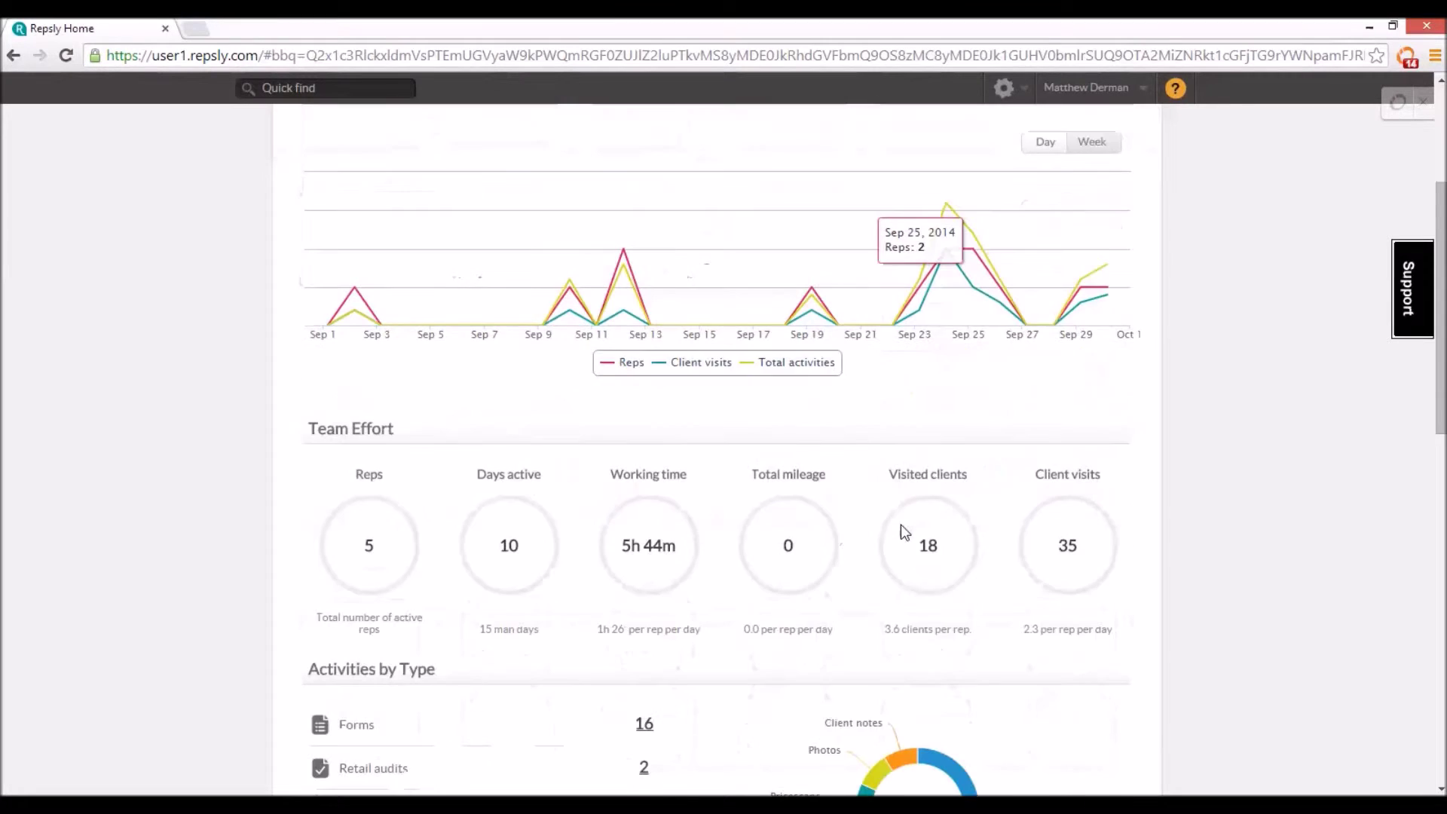
scroll(814, 478, "down", 1)
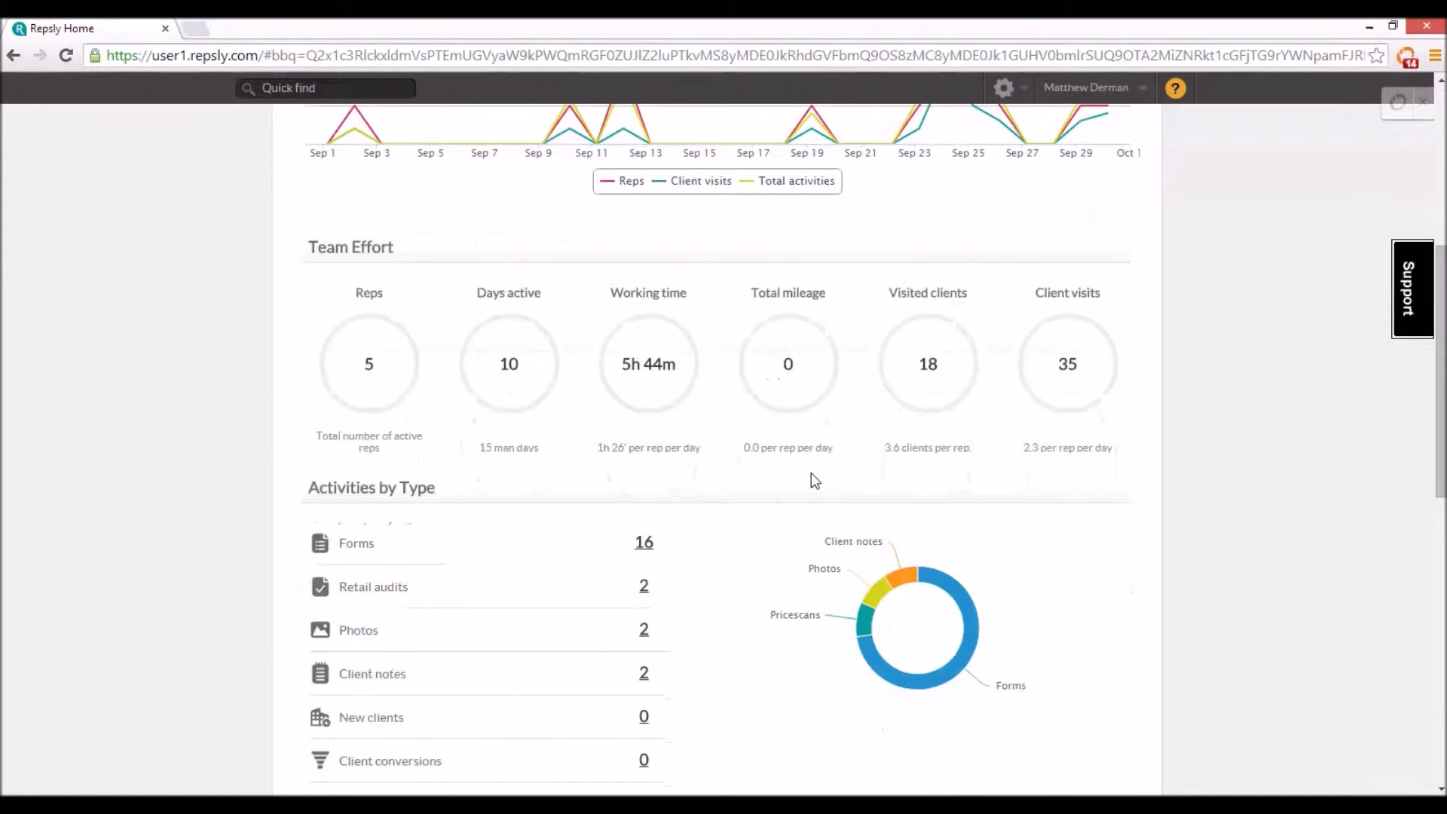
scroll(811, 472, "down", 1)
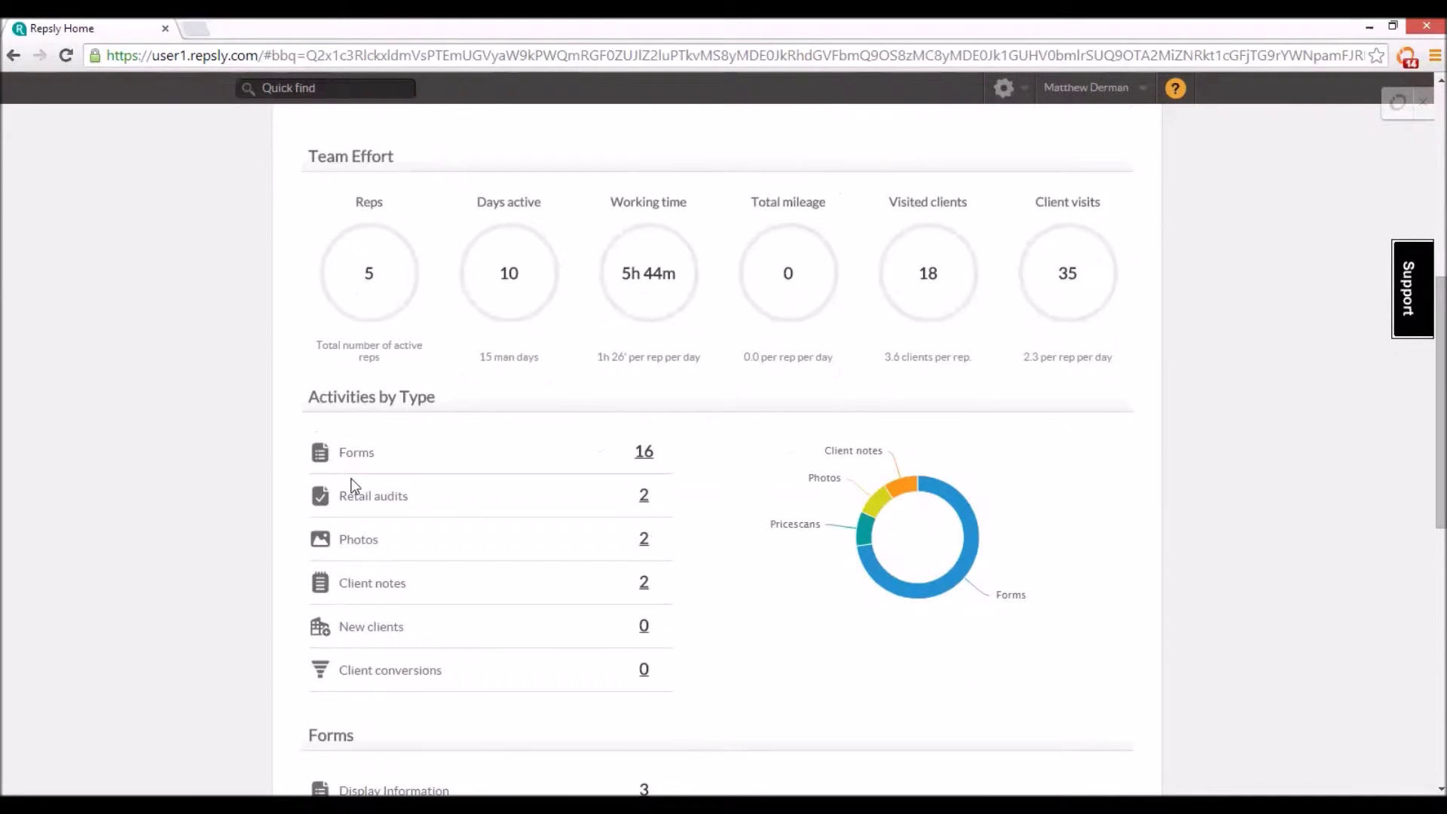
scroll(376, 485, "down", 1)
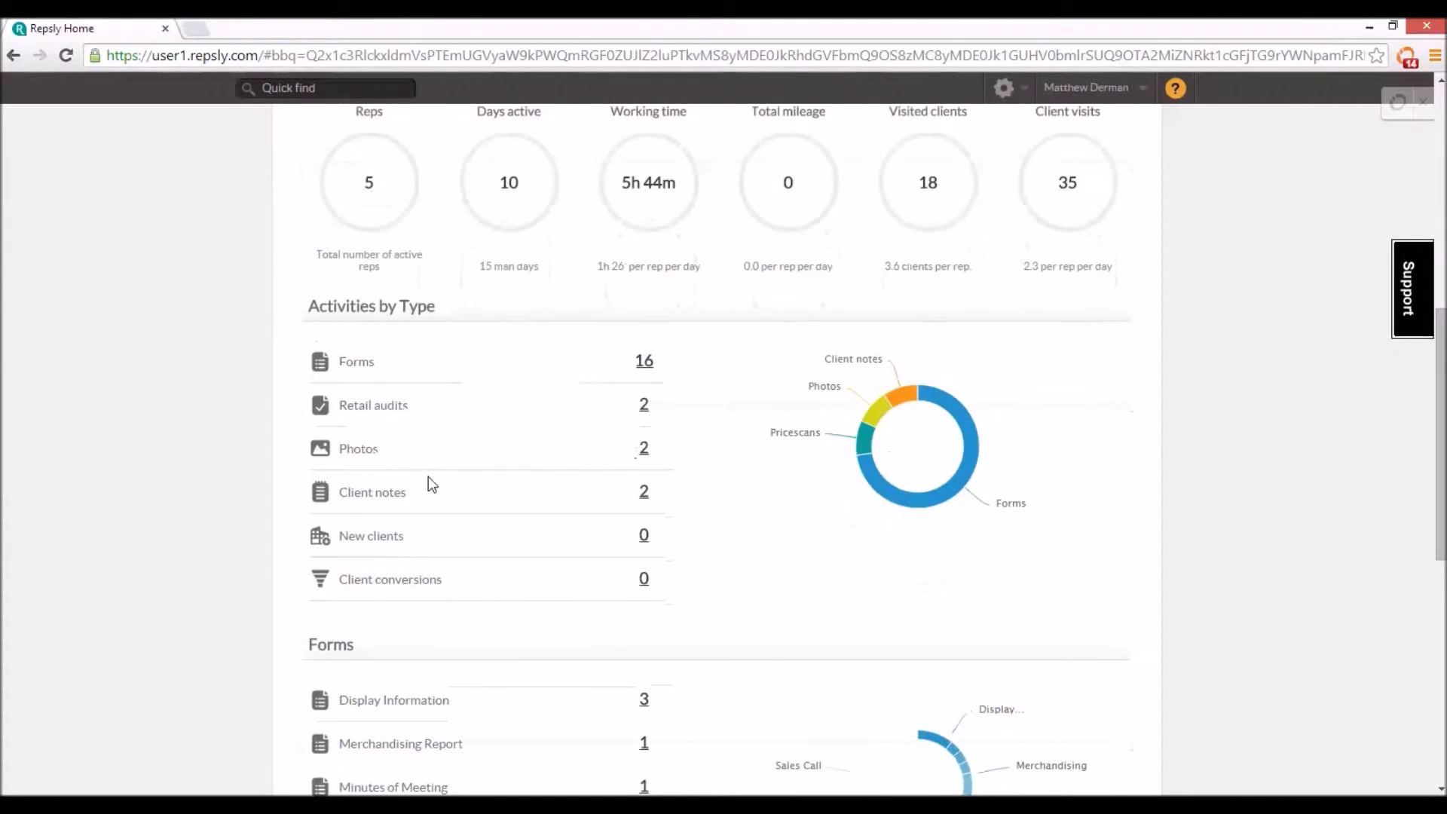
scroll(426, 482, "down", 3)
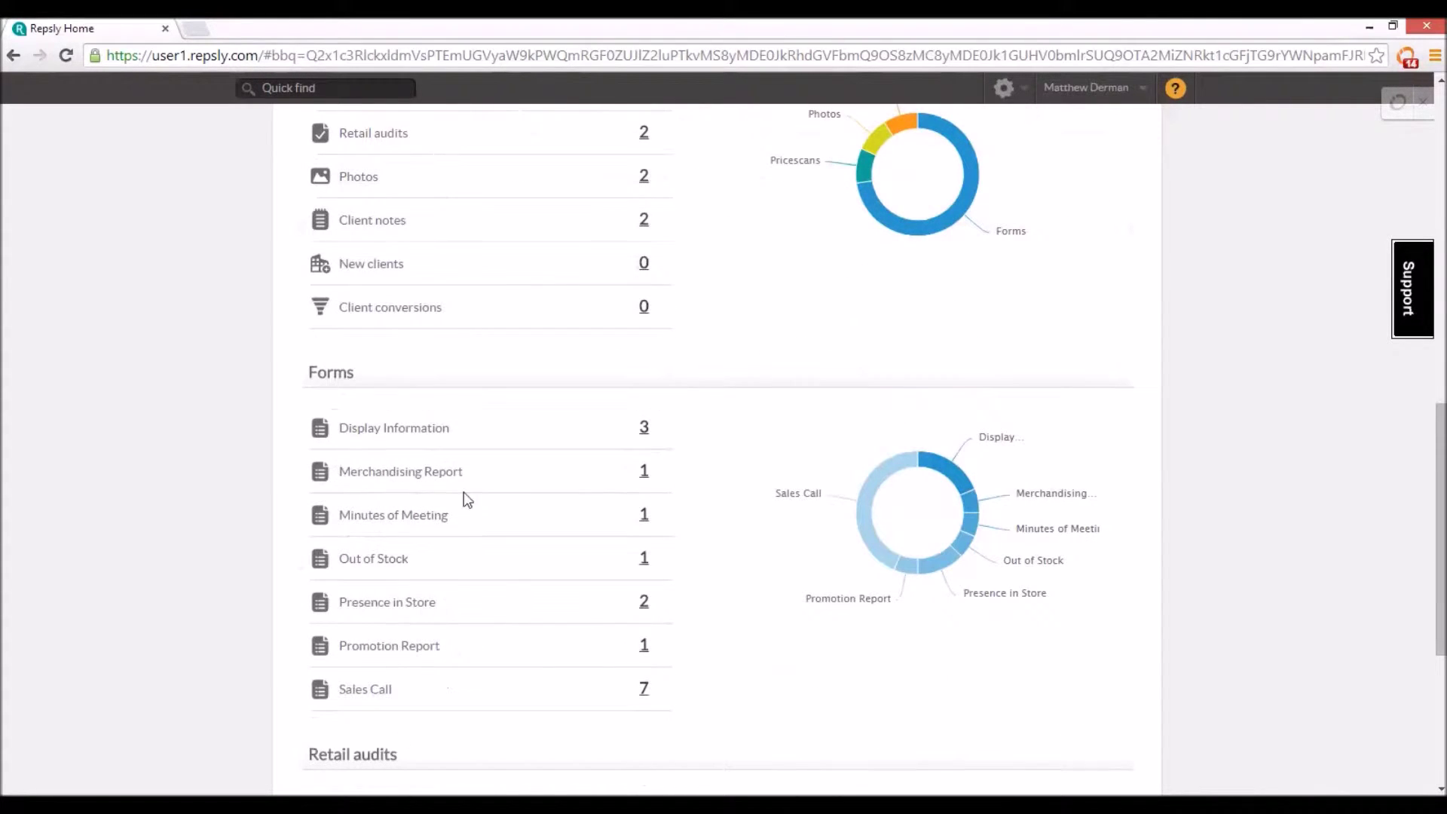
scroll(462, 475, "down", 4)
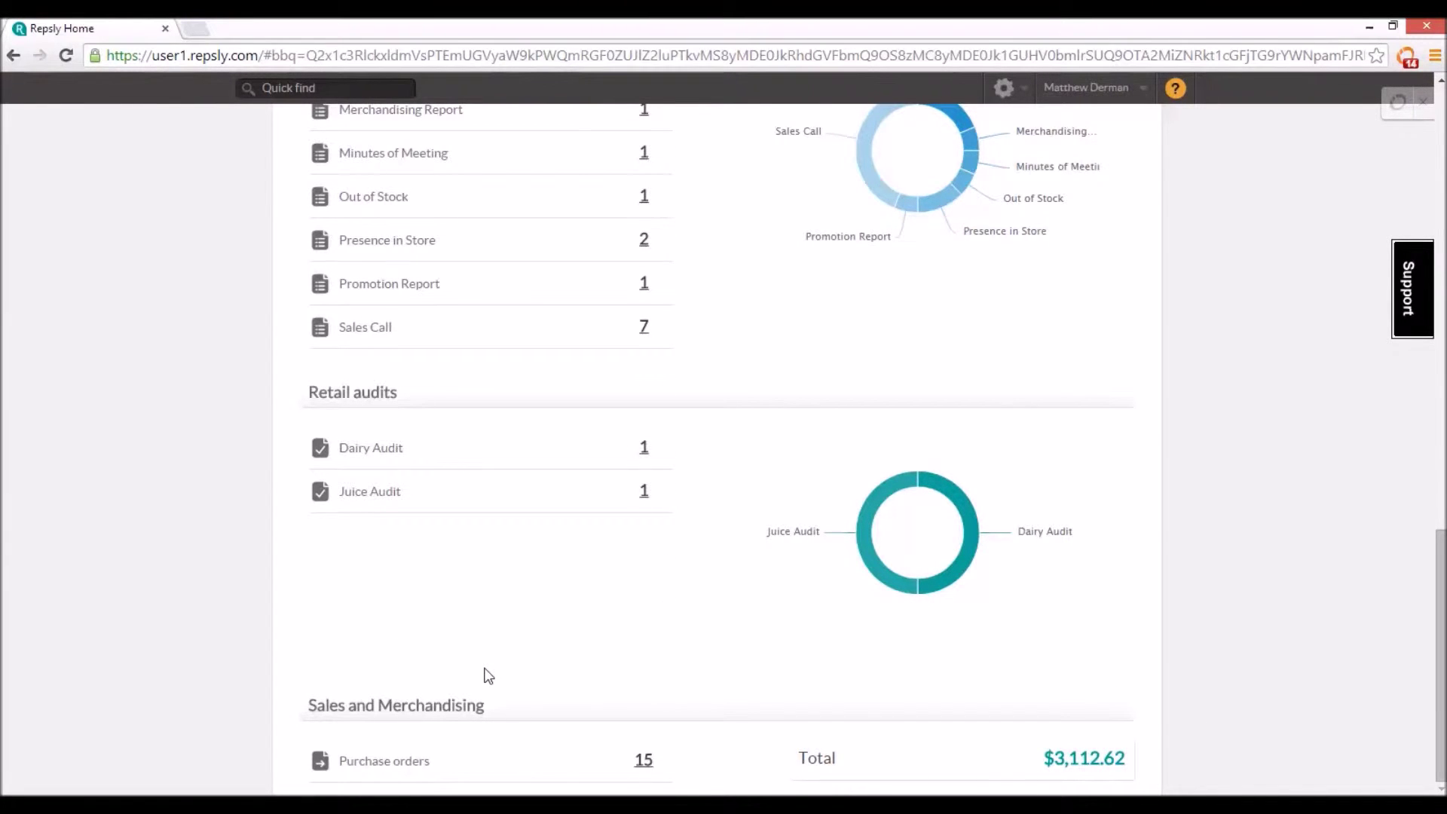
scroll(486, 675, "up", 15)
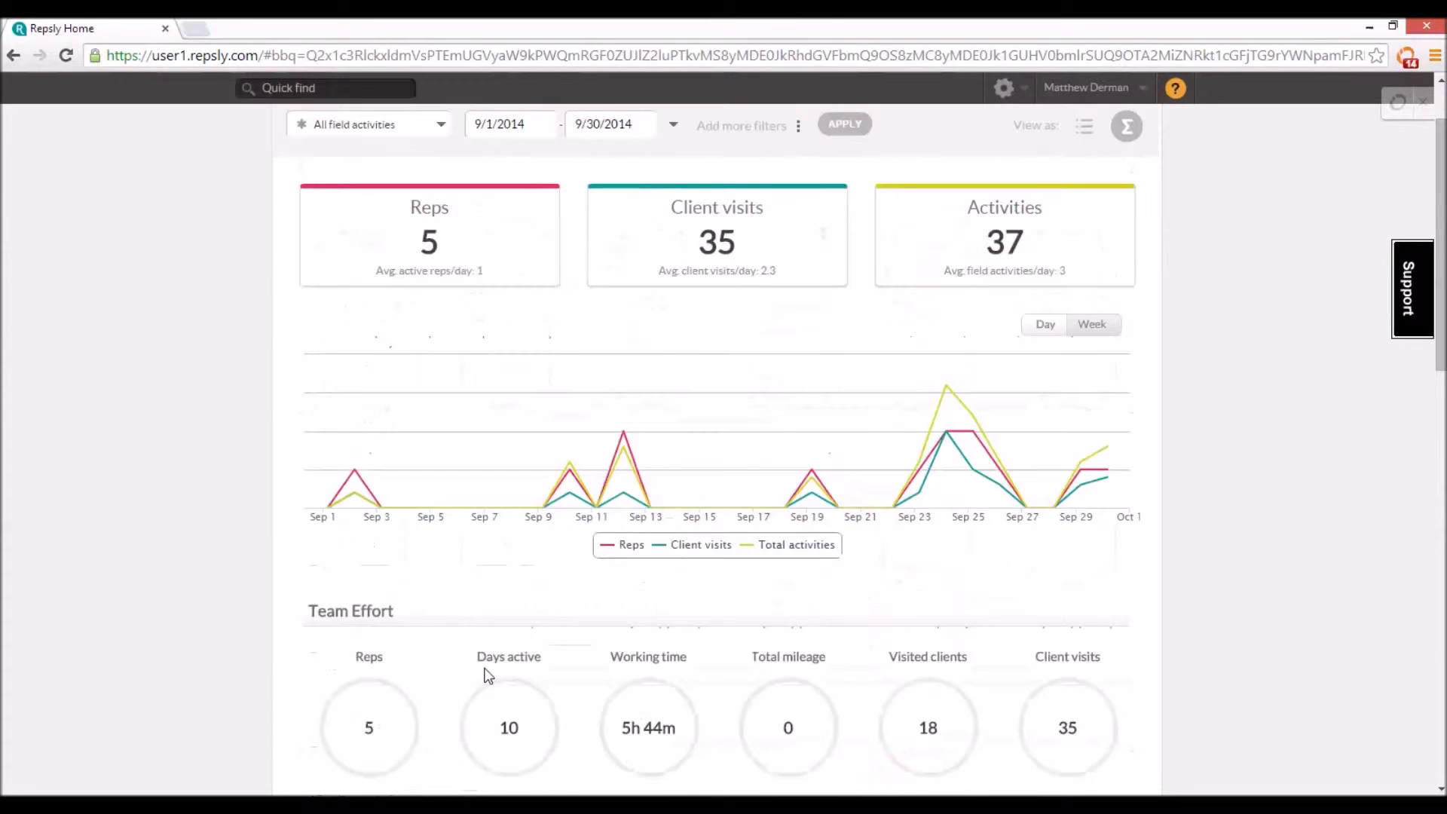
scroll(486, 674, "up", 2)
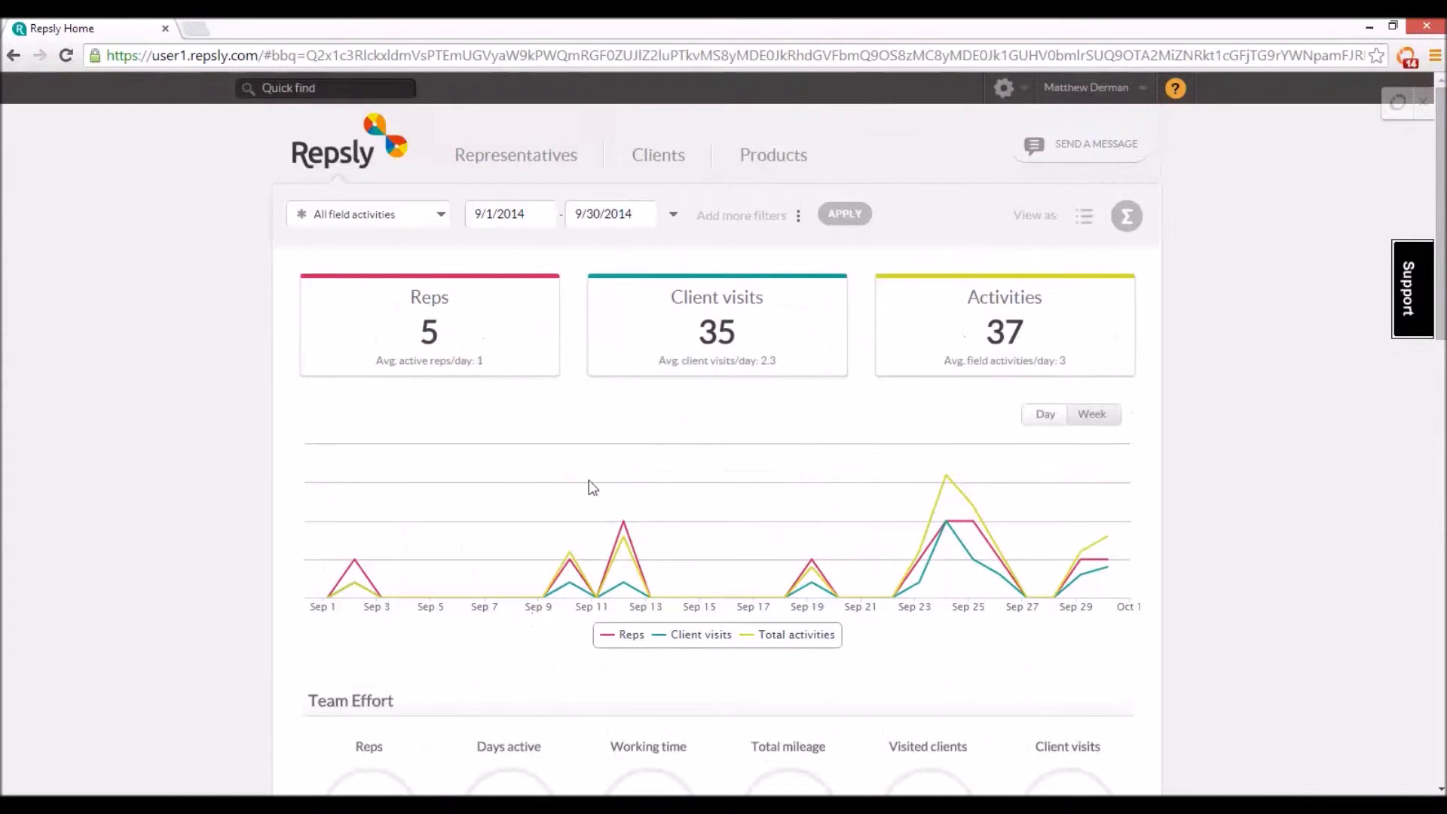
- Change the date range to This year (1/1/2014–9/30/2014) and scroll through the summary
left_click(674, 215)
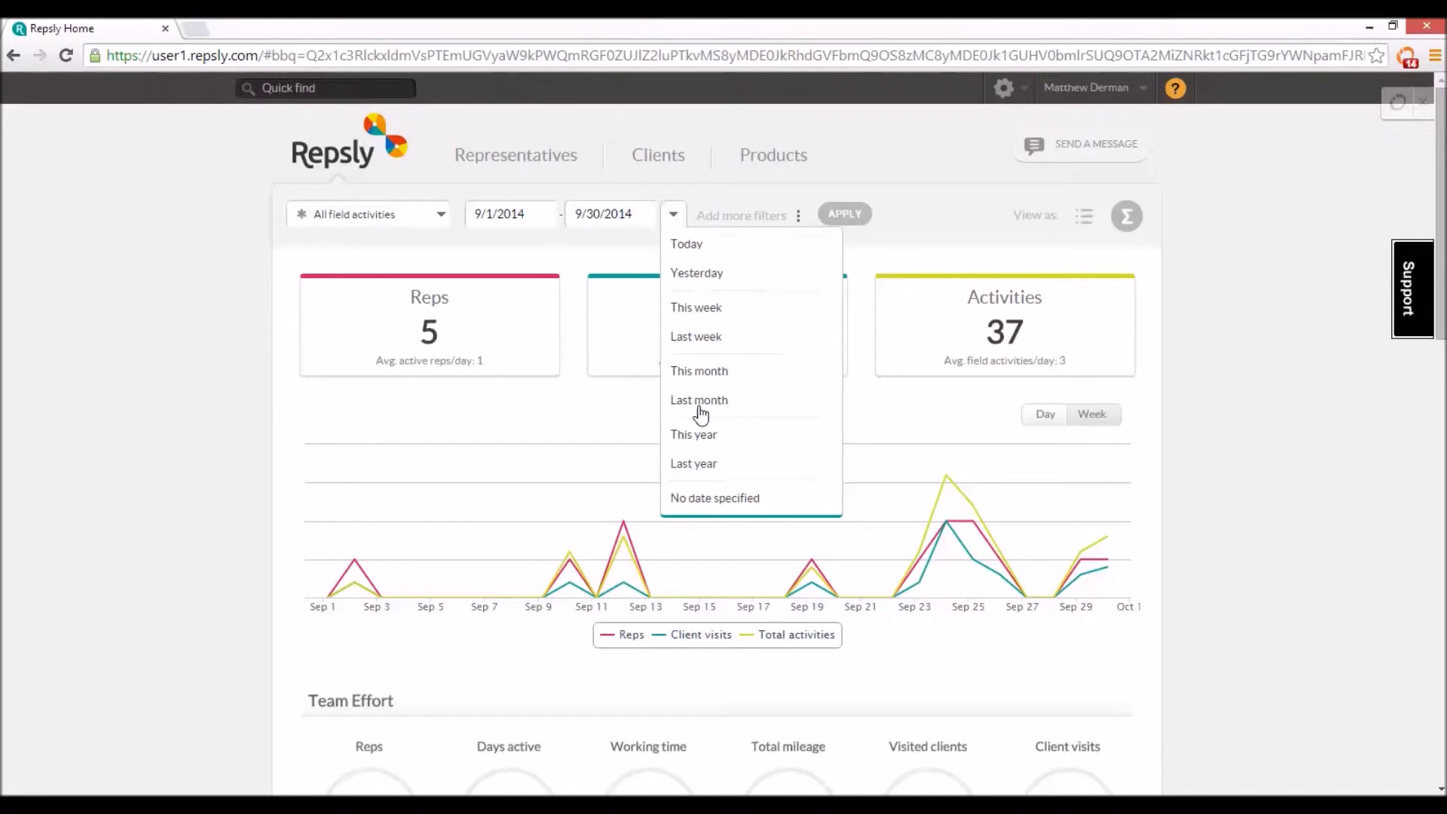
left_click(701, 434)
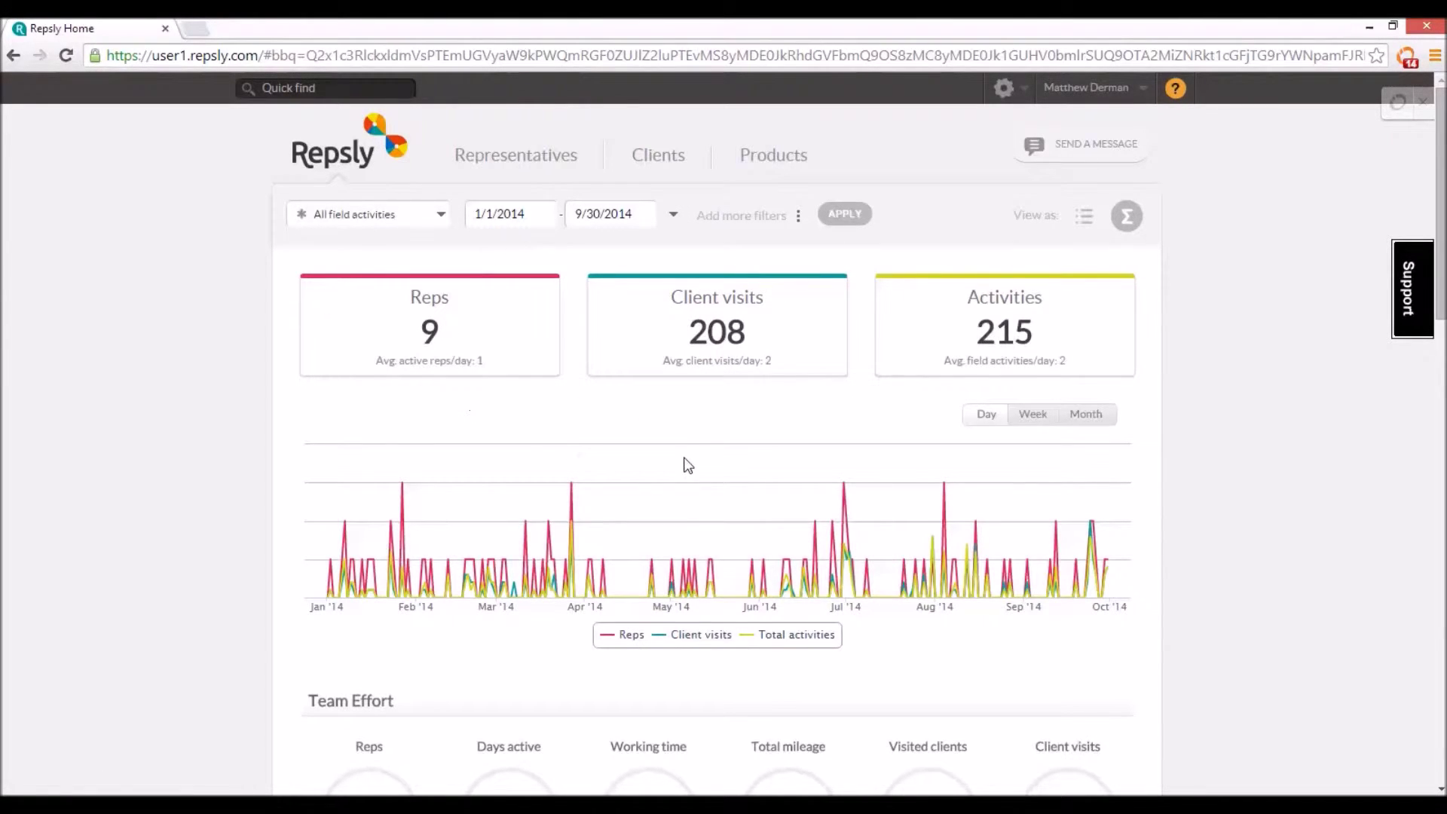
scroll(686, 464, "down", 5)
scroll(678, 456, "down", 4)
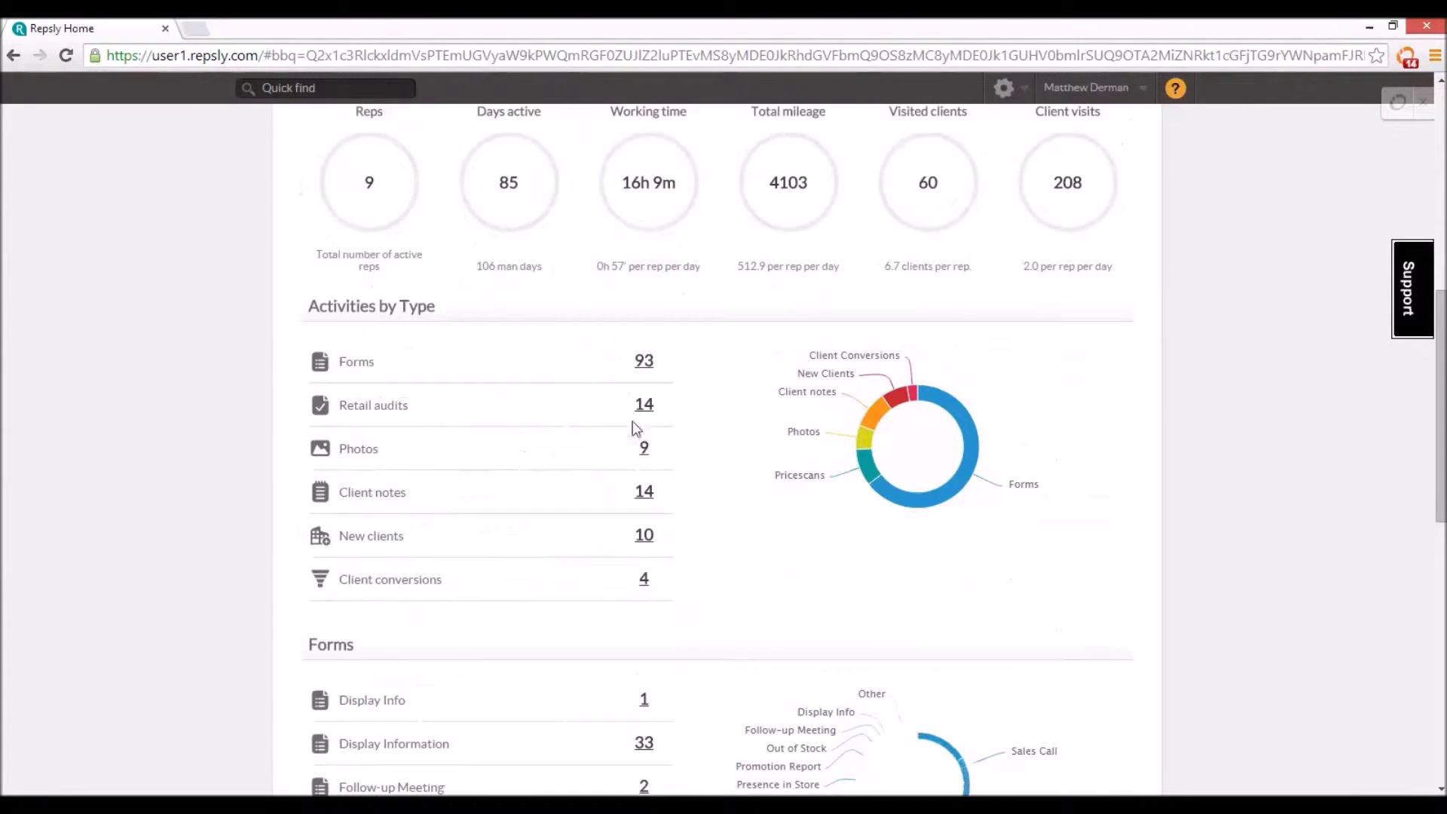
scroll(630, 420, "down", 1)
scroll(459, 637, "down", 2)
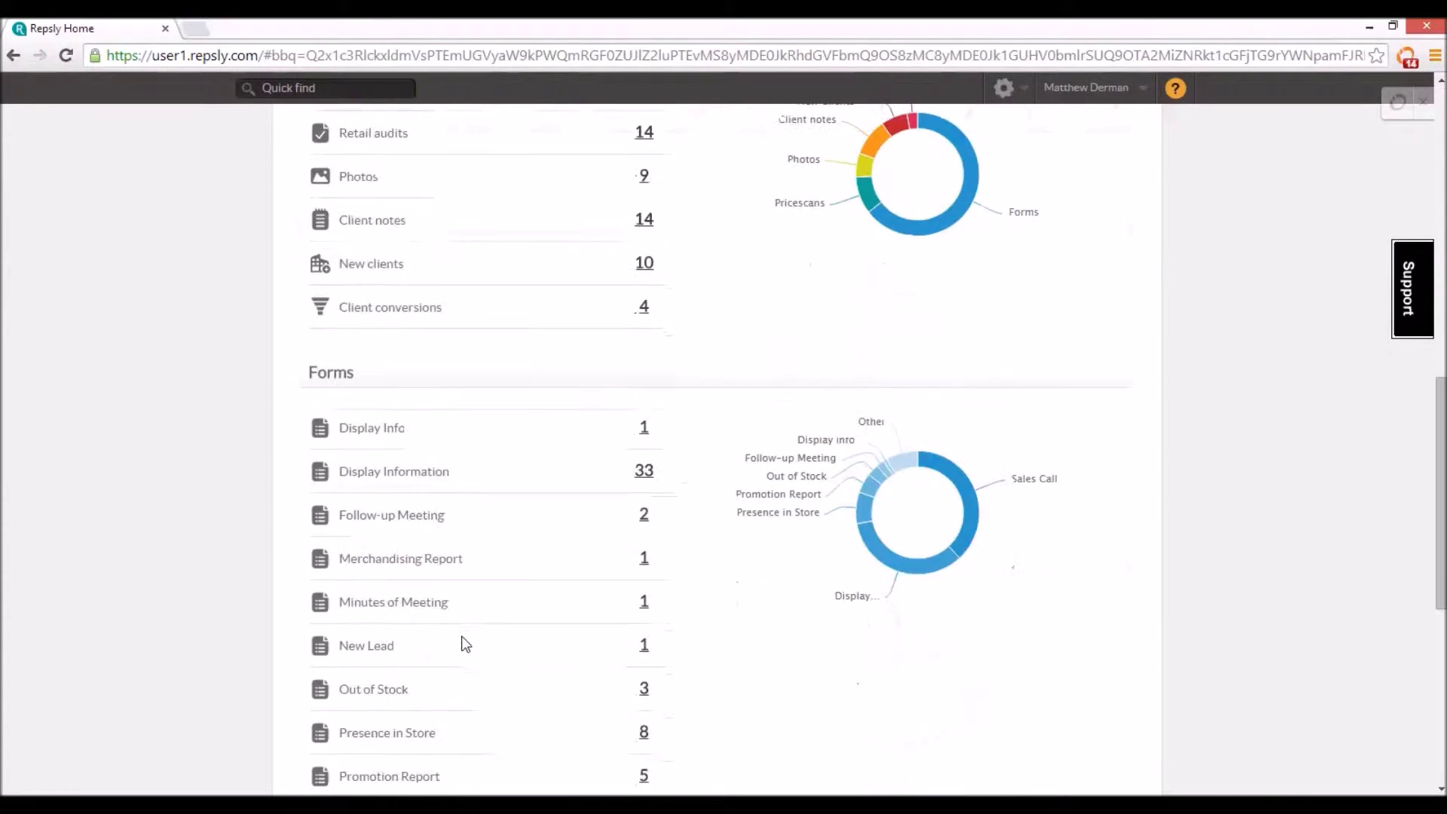
scroll(416, 584, "down", 5)
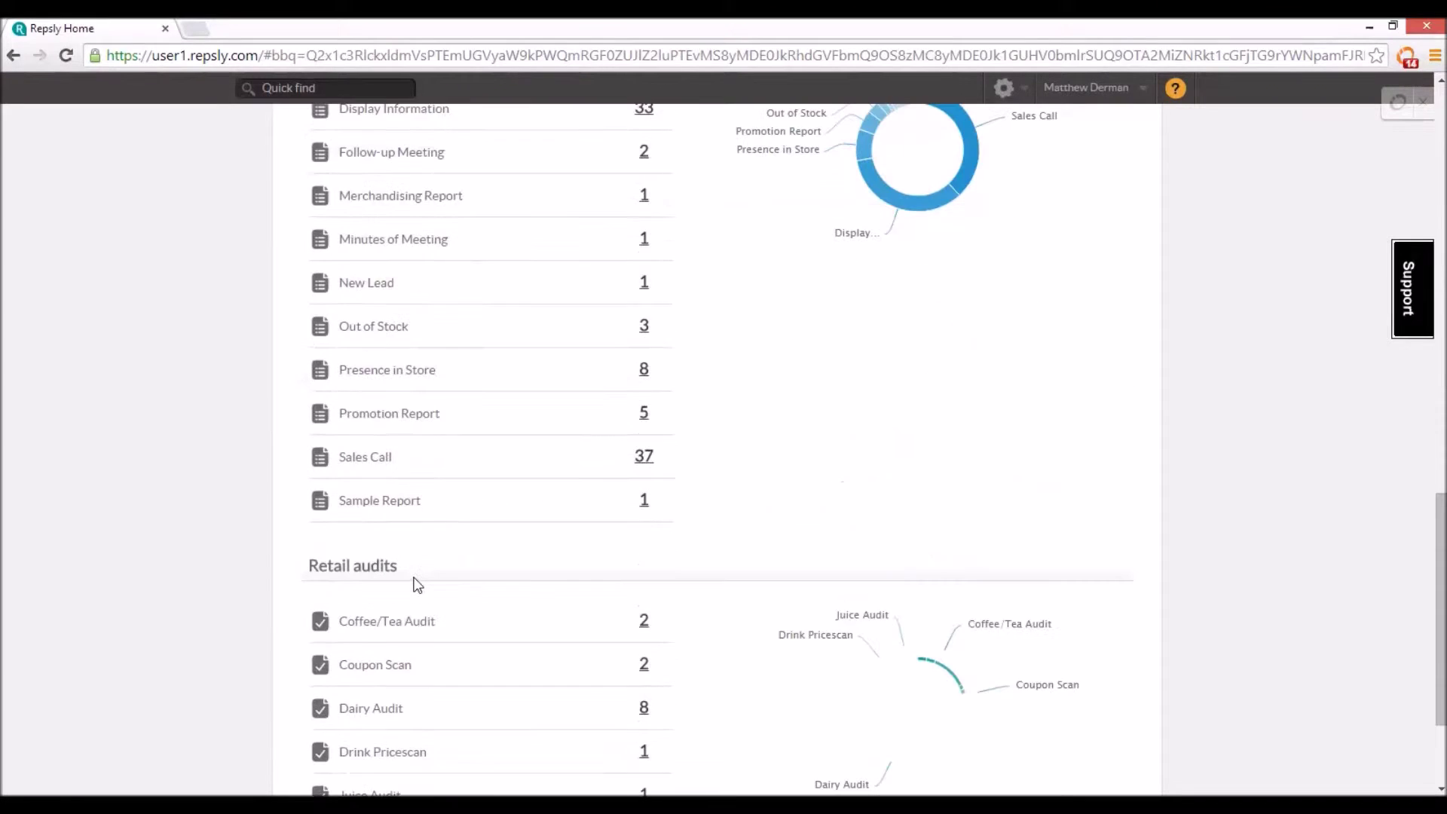
scroll(417, 584, "up", 13)
scroll(417, 584, "up", 3)
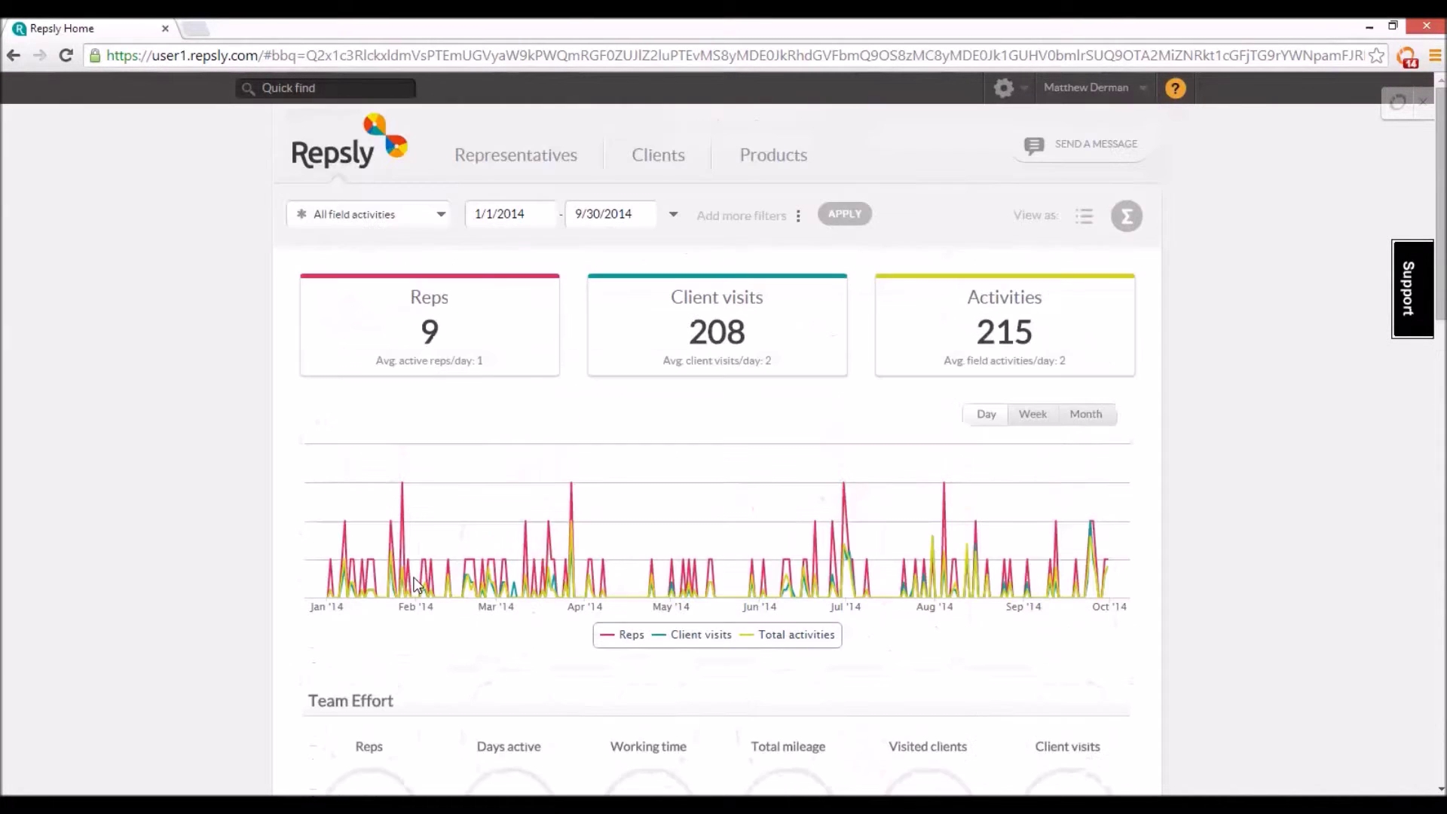
- Filter the yearly summary to a single representative and review their stats
left_click(741, 220)
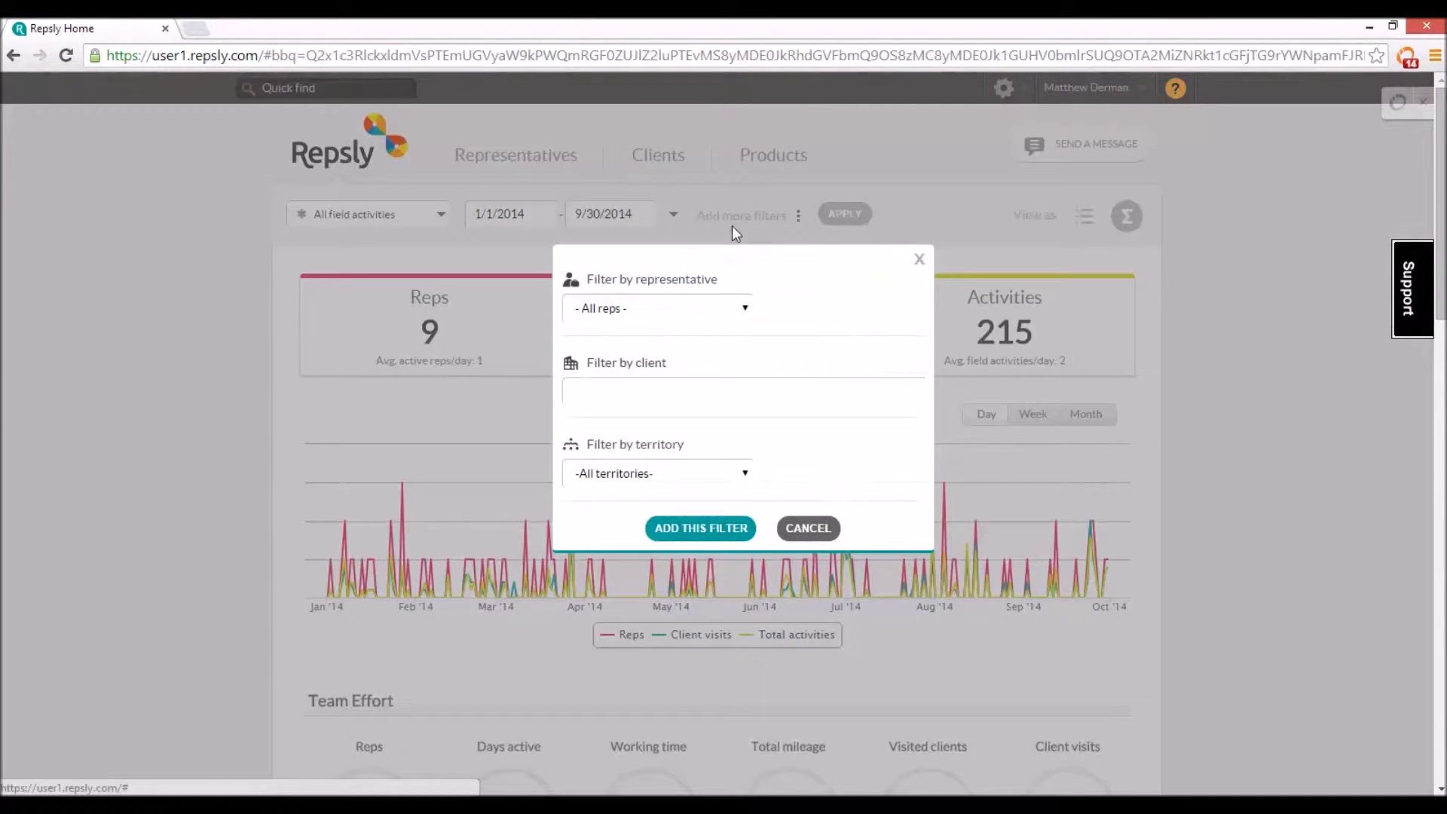
left_click(646, 309)
left_click(588, 387)
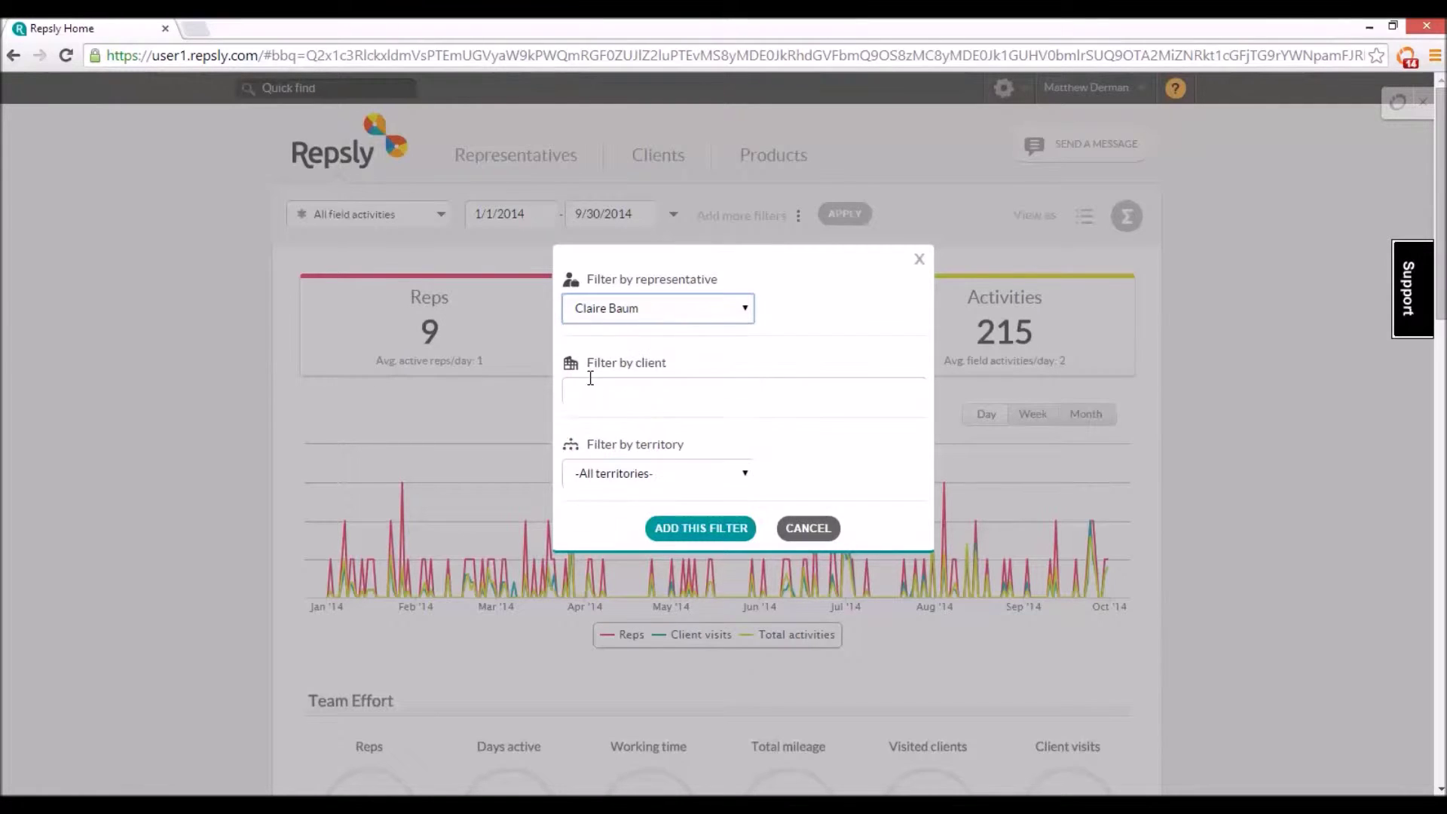
left_click(684, 530)
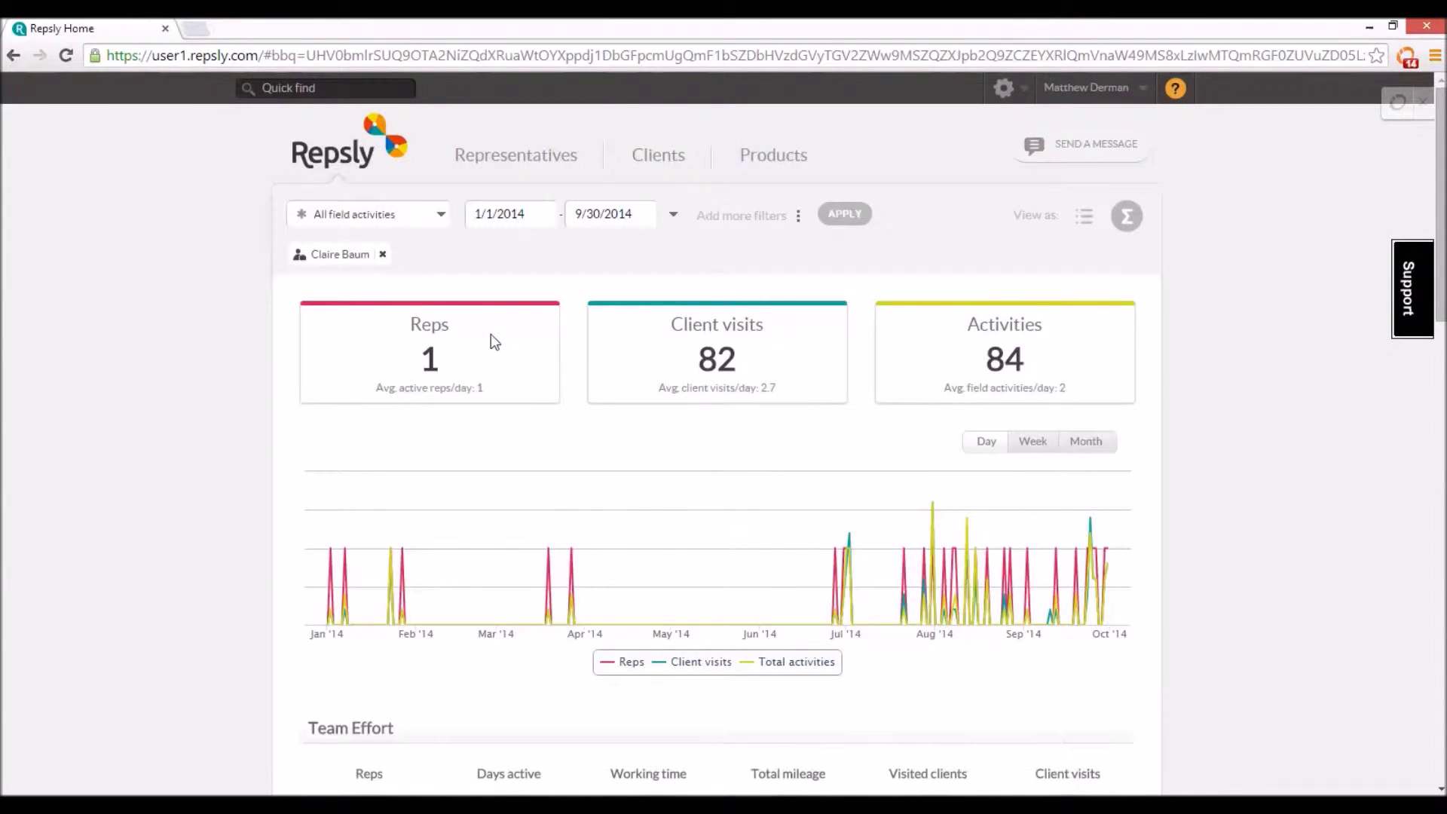
scroll(490, 335, "down", 8)
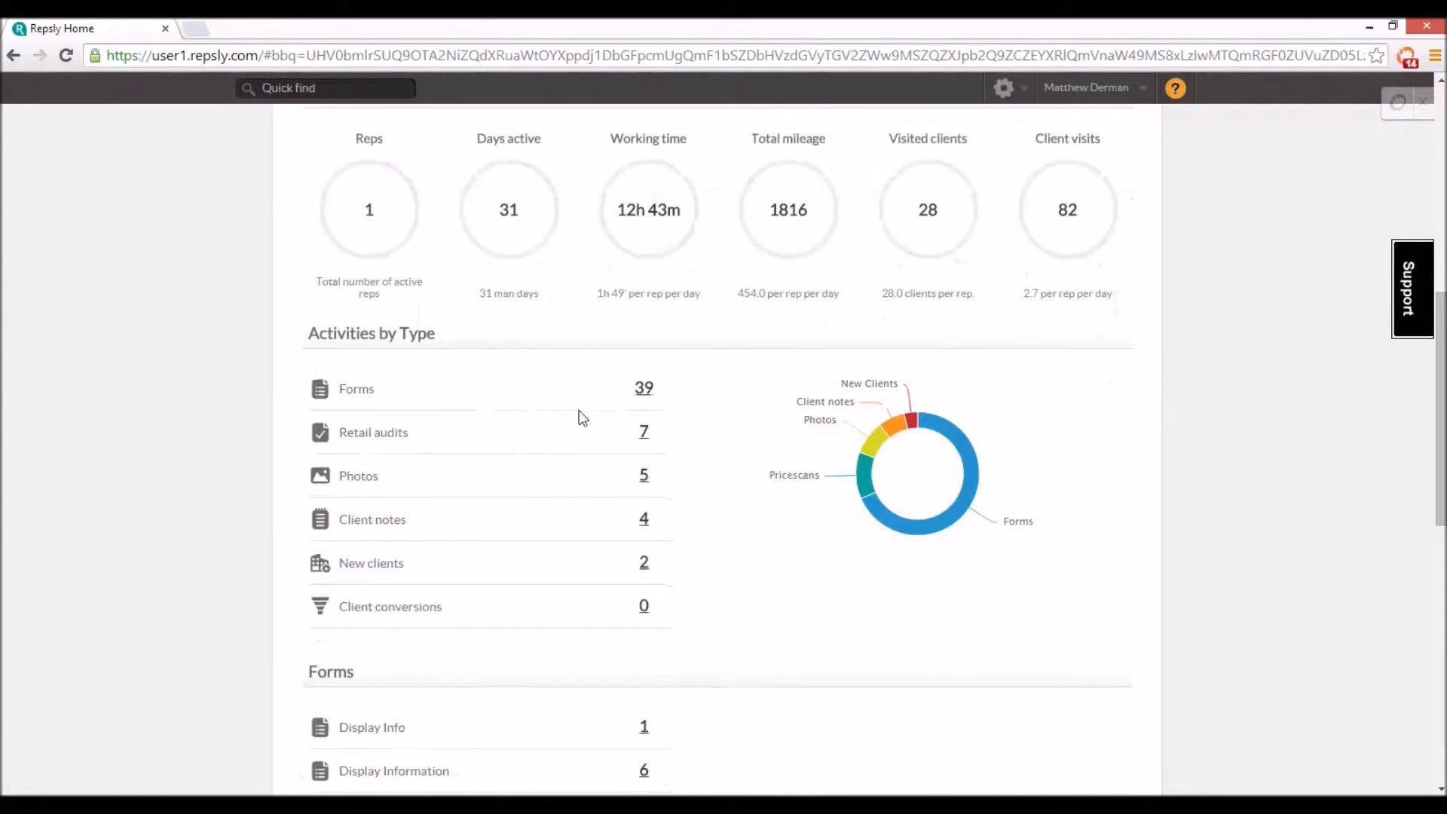
scroll(581, 414, "down", 6)
scroll(581, 417, "up", 14)
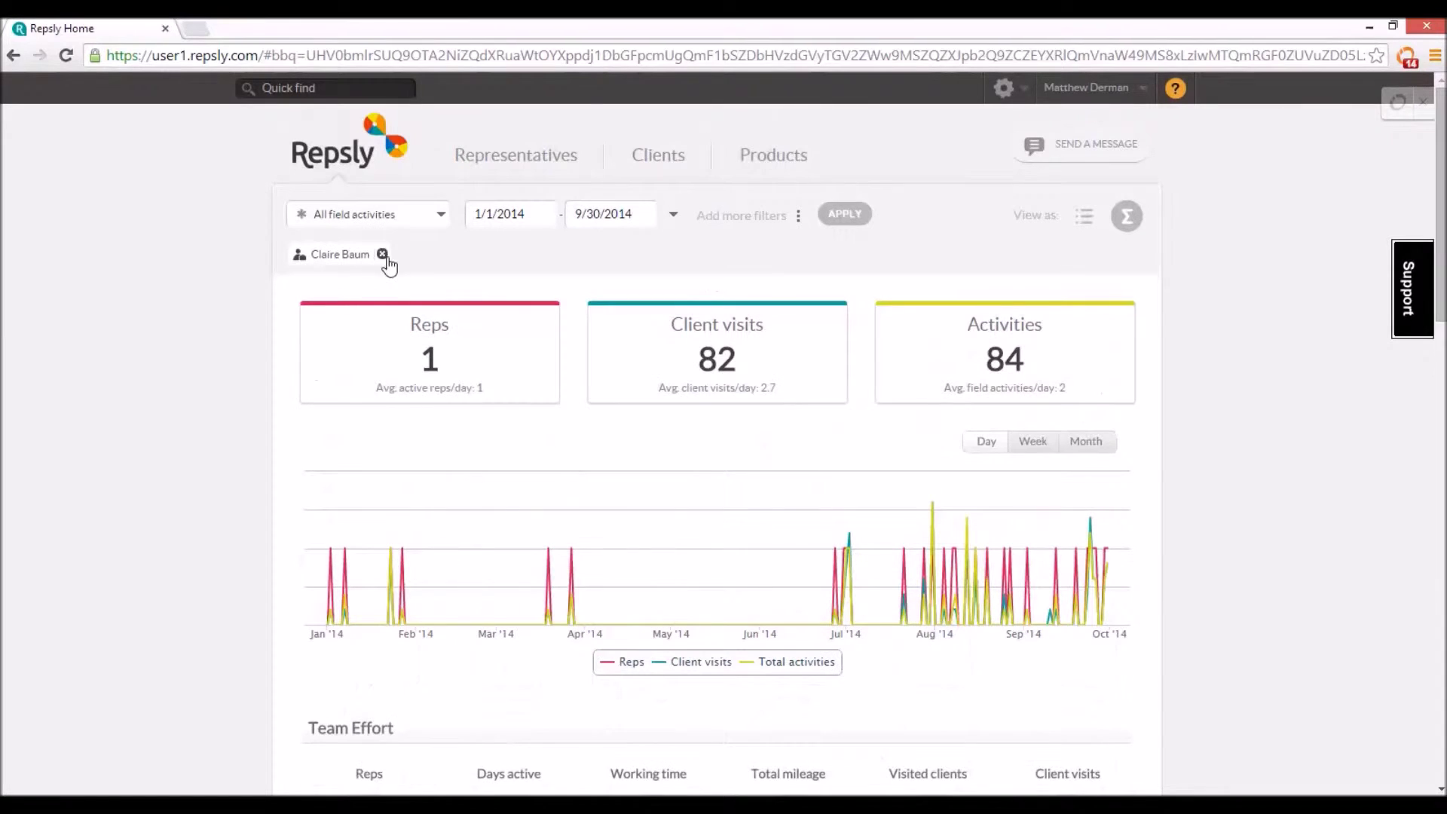
- Remove the representative filter and scroll down to the Forms breakdown
left_click(382, 254)
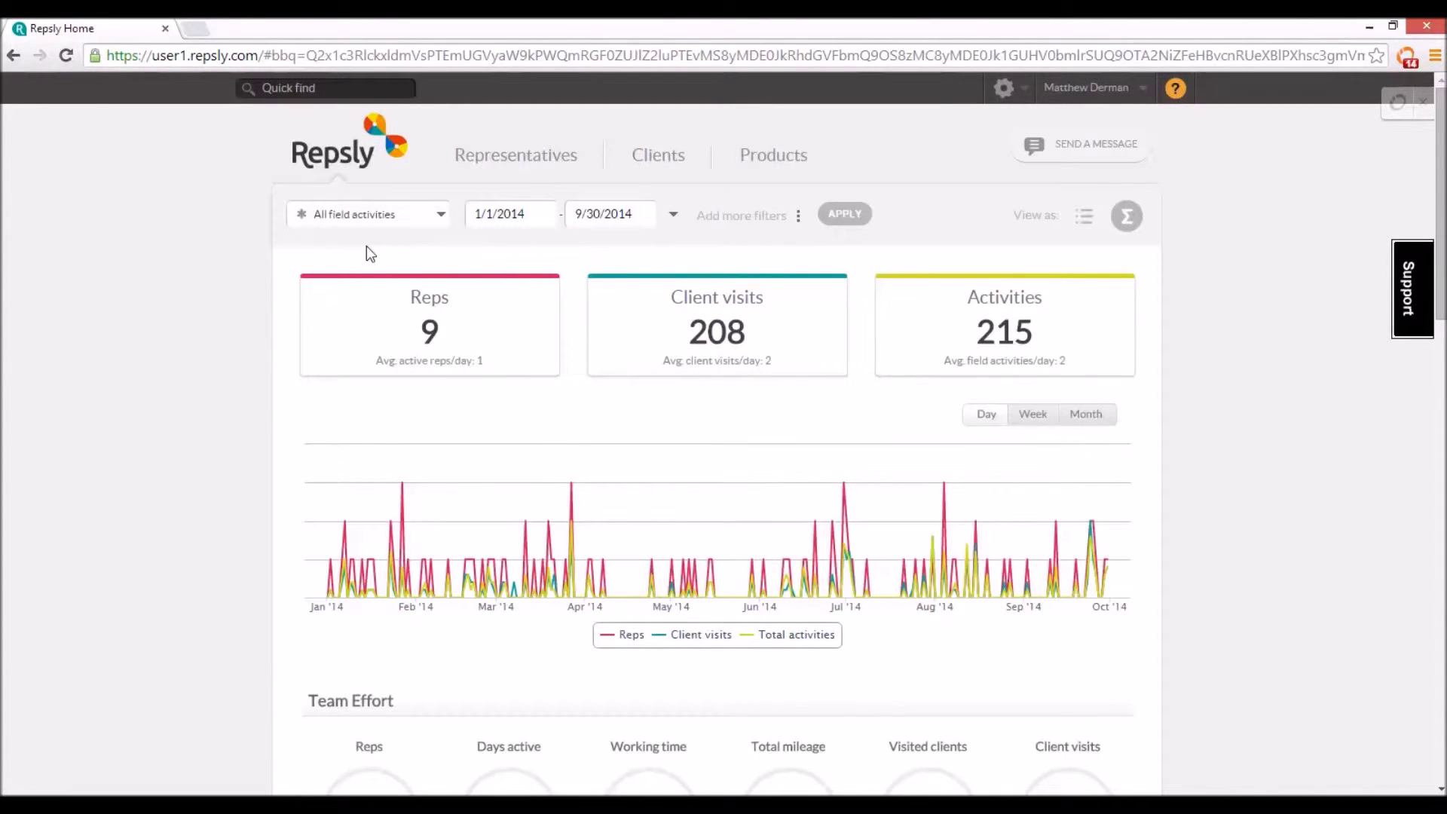
scroll(562, 287, "down", 10)
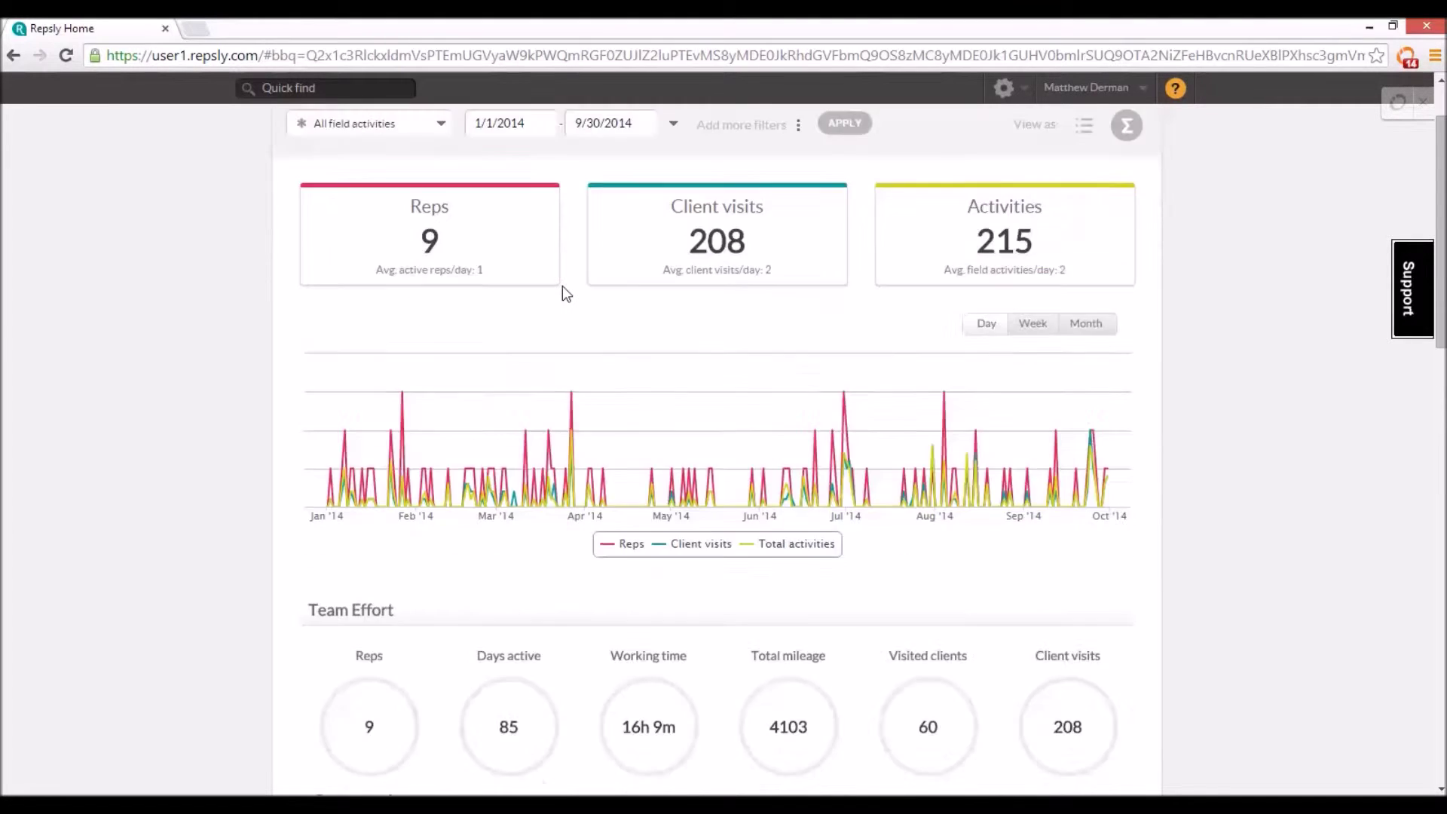
scroll(562, 287, "down", 1)
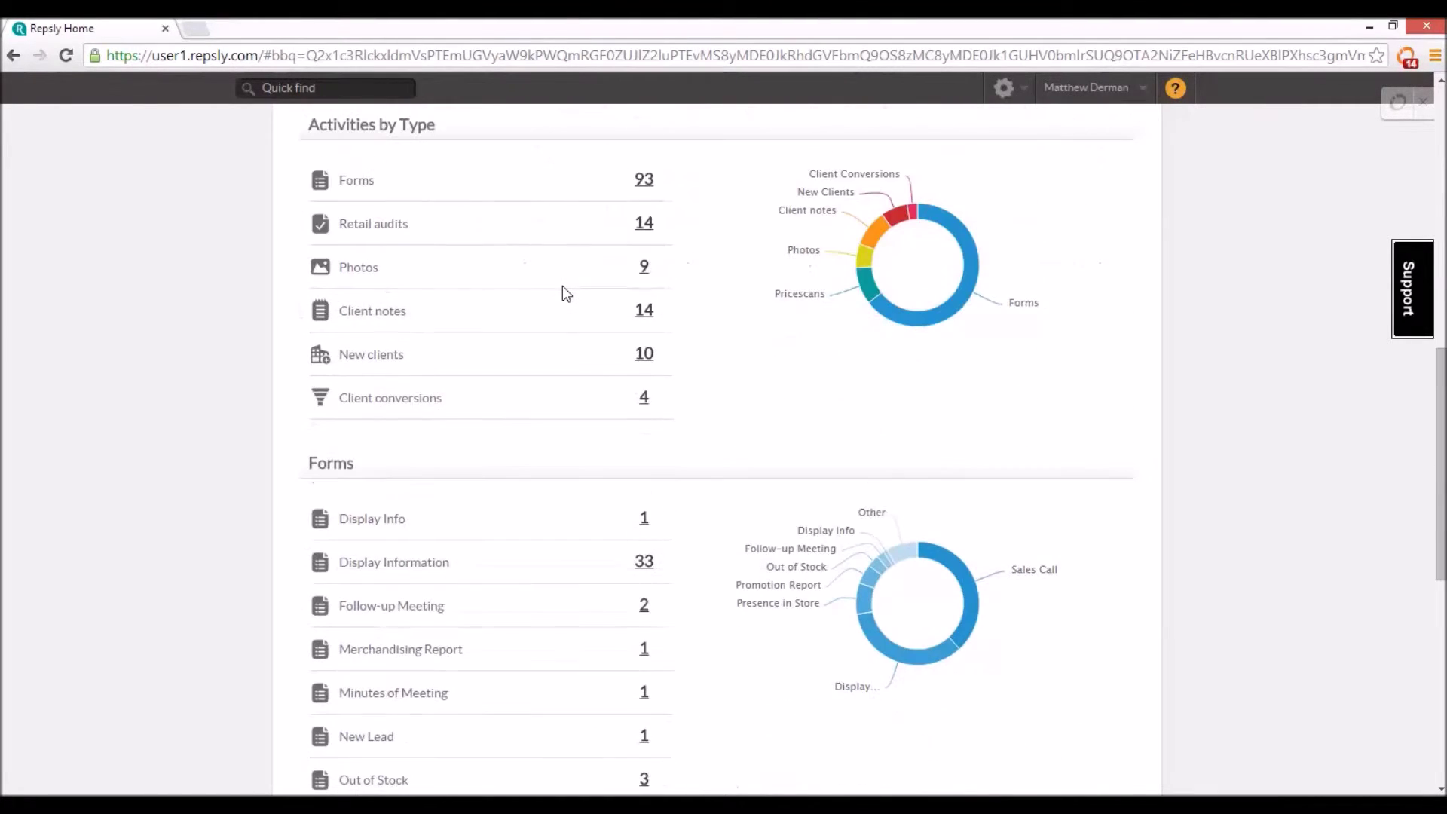
scroll(404, 404, "down", 3)
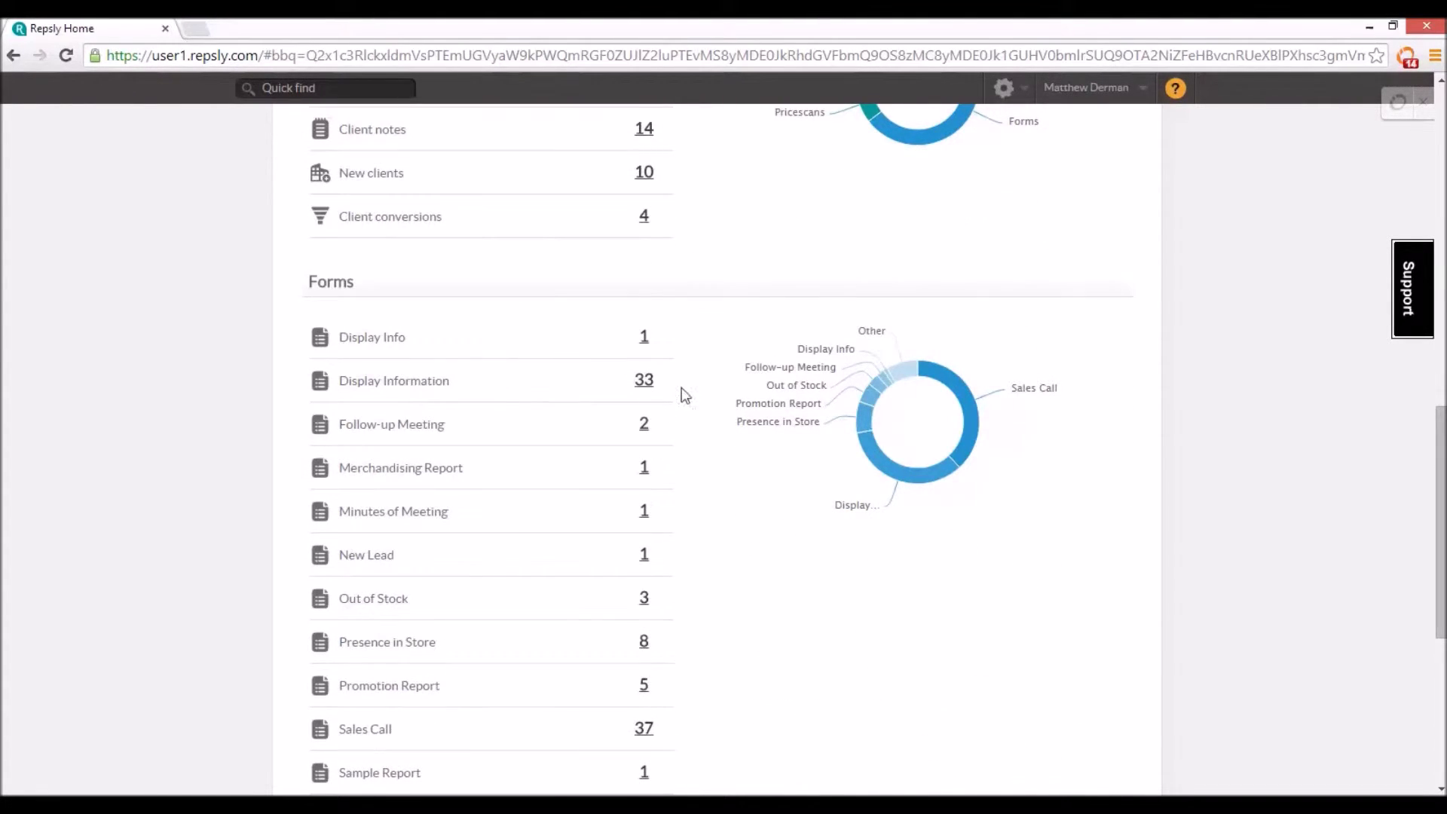
- Show the 33 Display Information visits on the map
left_click(644, 382)
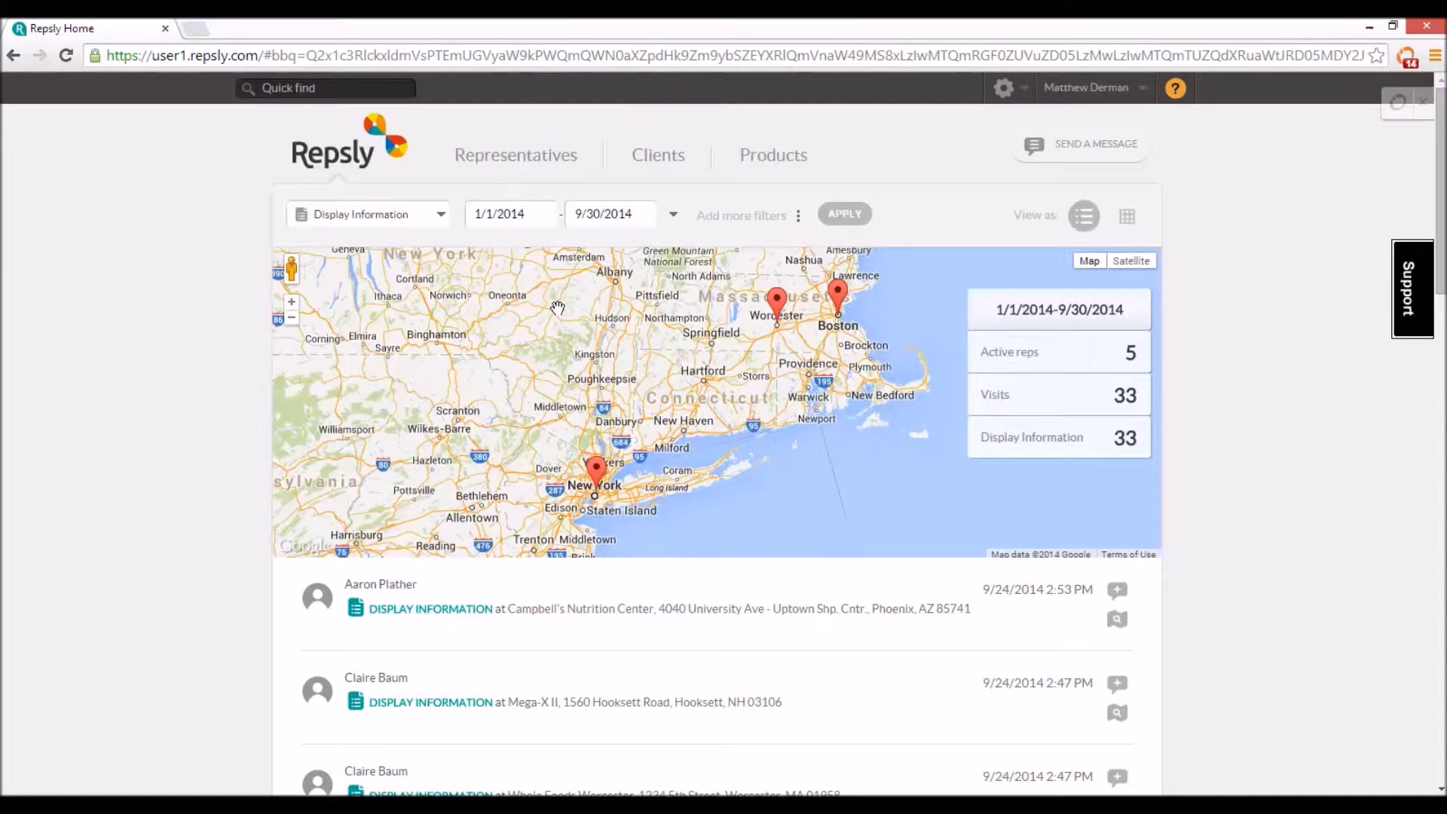
scroll(558, 308, "down", 7)
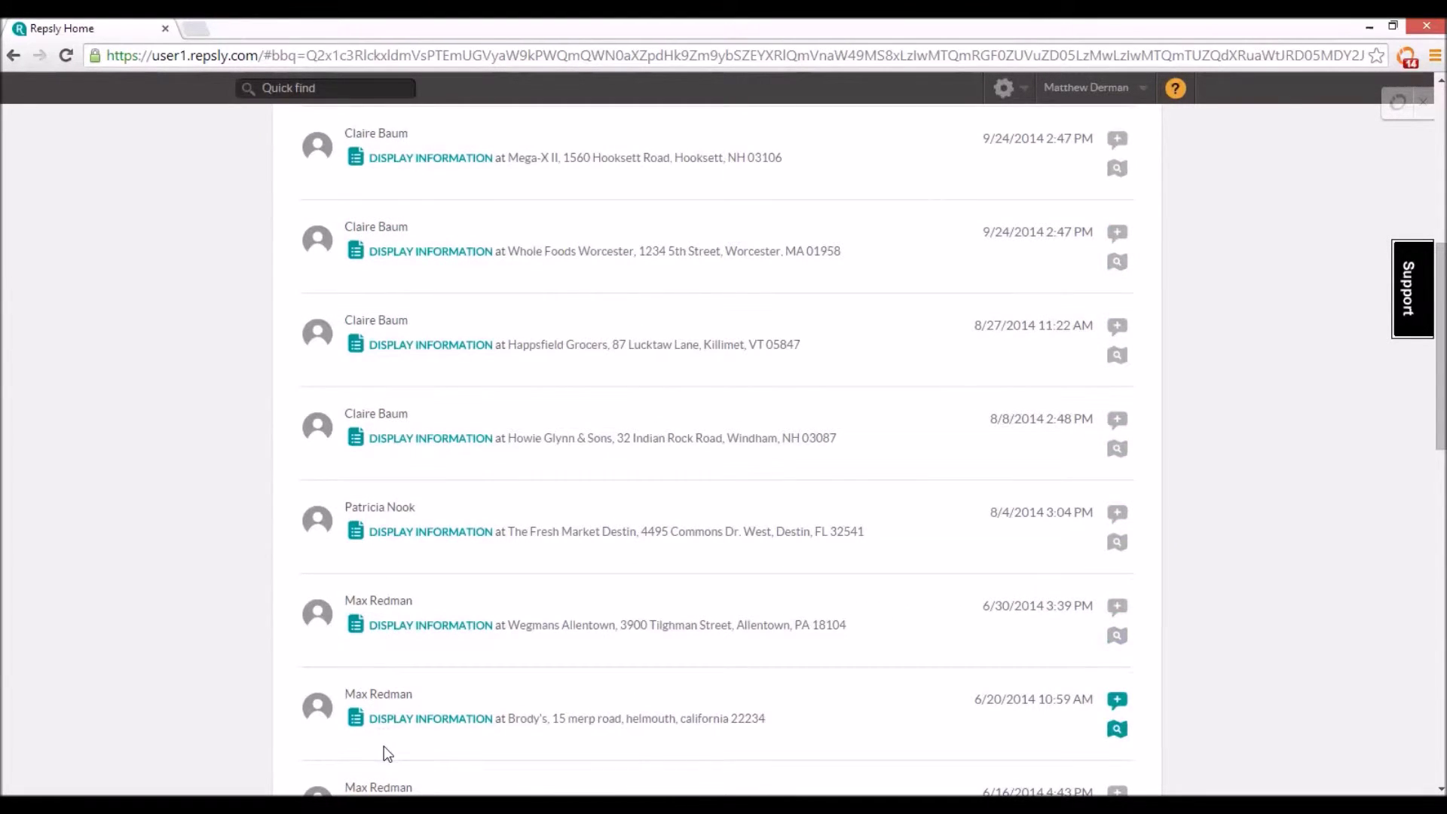
scroll(387, 753, "up", 7)
- Review the Display Information report for the Wegmans Downingtown visit
left_click(776, 299)
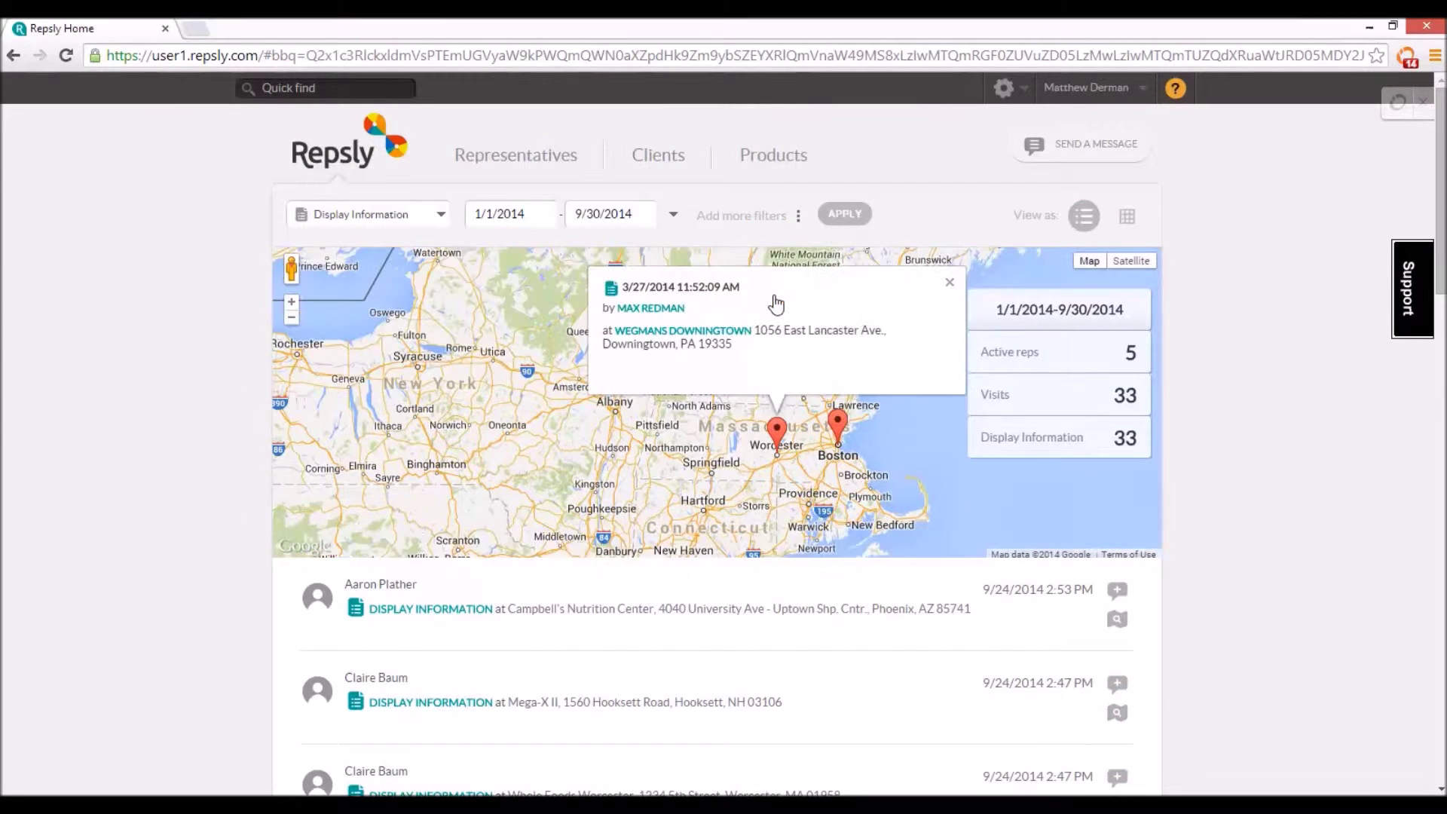
left_click(605, 300)
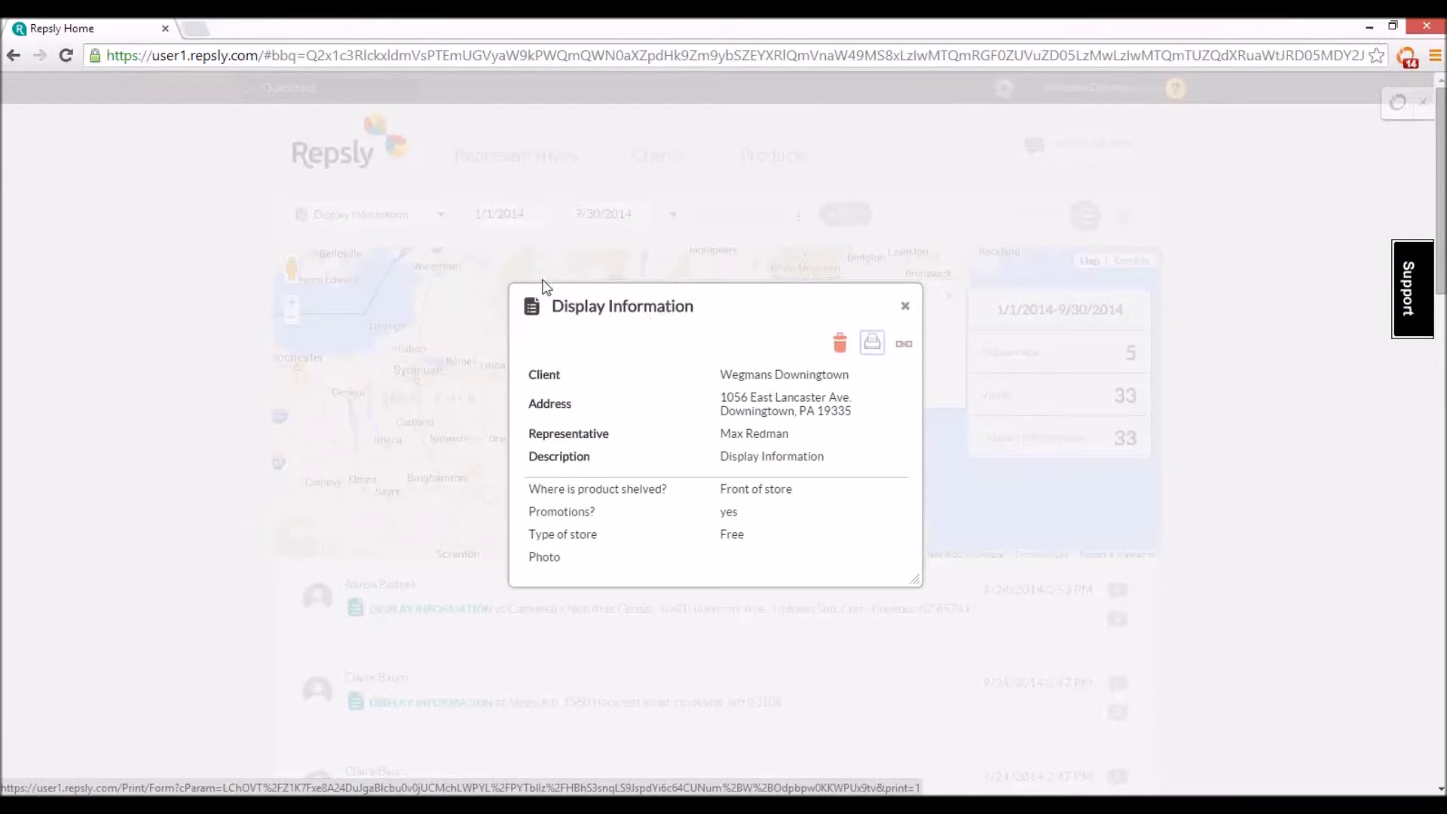
left_click(904, 306)
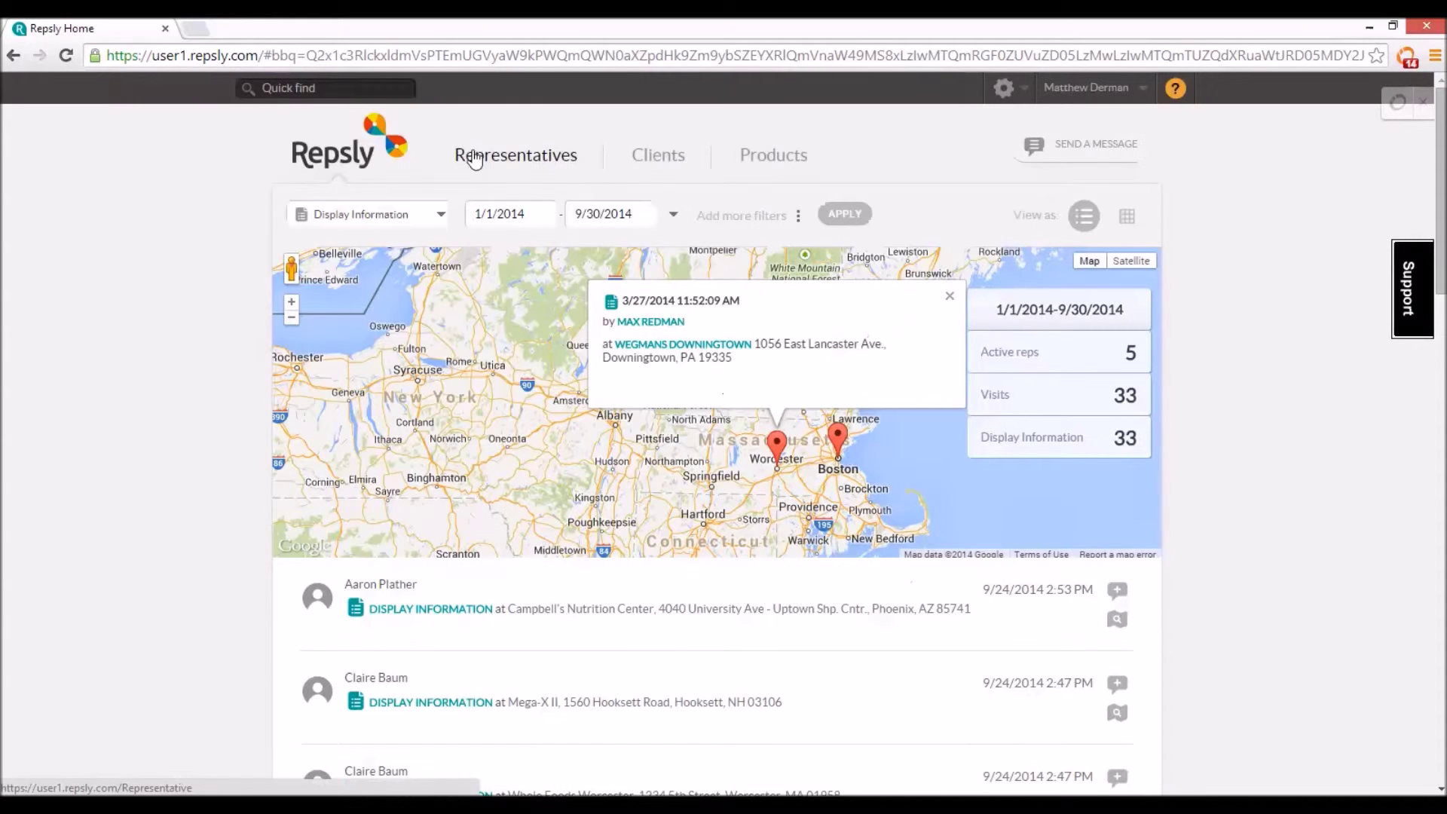
- Show representatives as Rankings for this year (1/1/2014–9/30/2014)
left_click(544, 156)
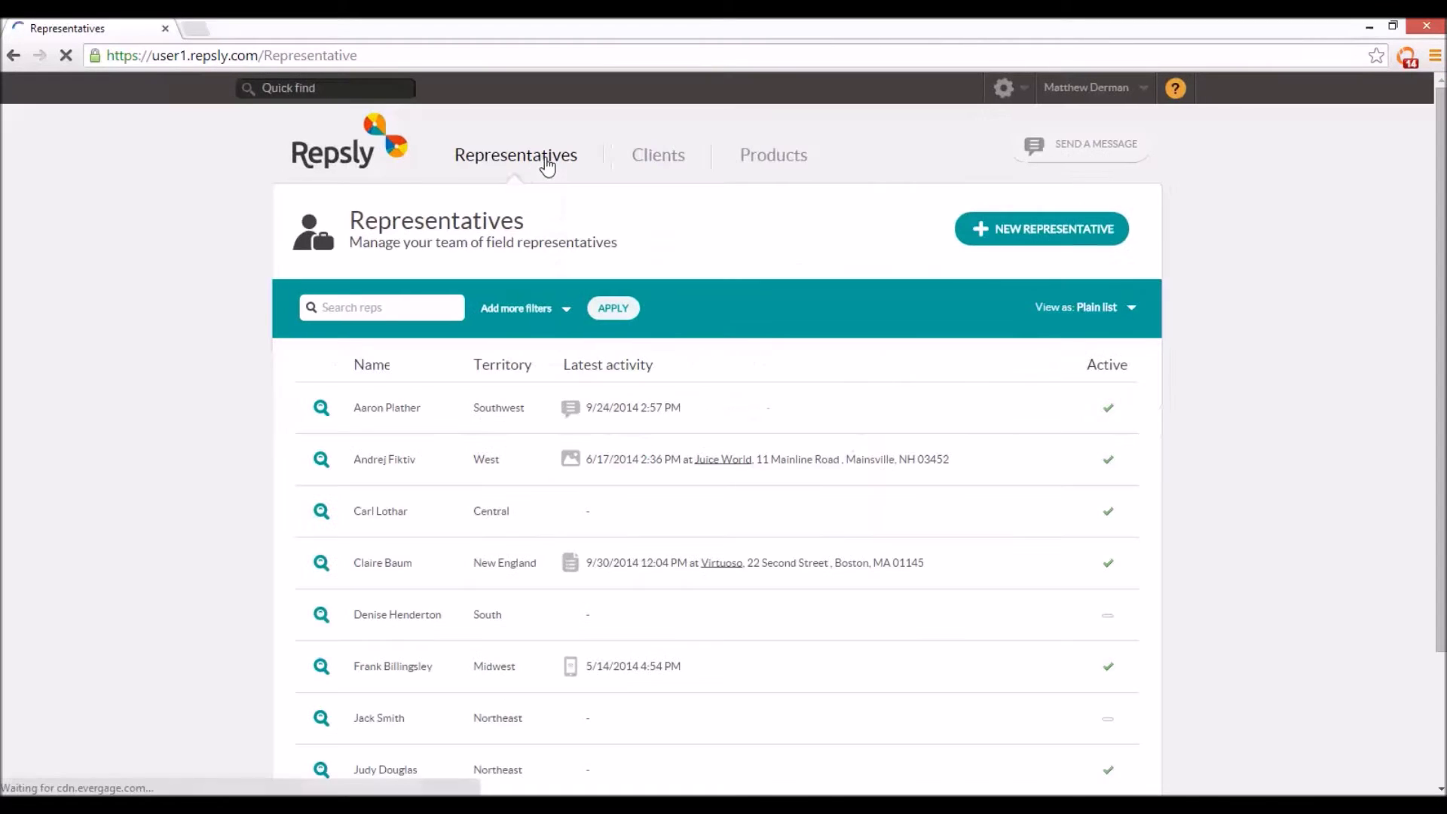
scroll(443, 300, "down", 3)
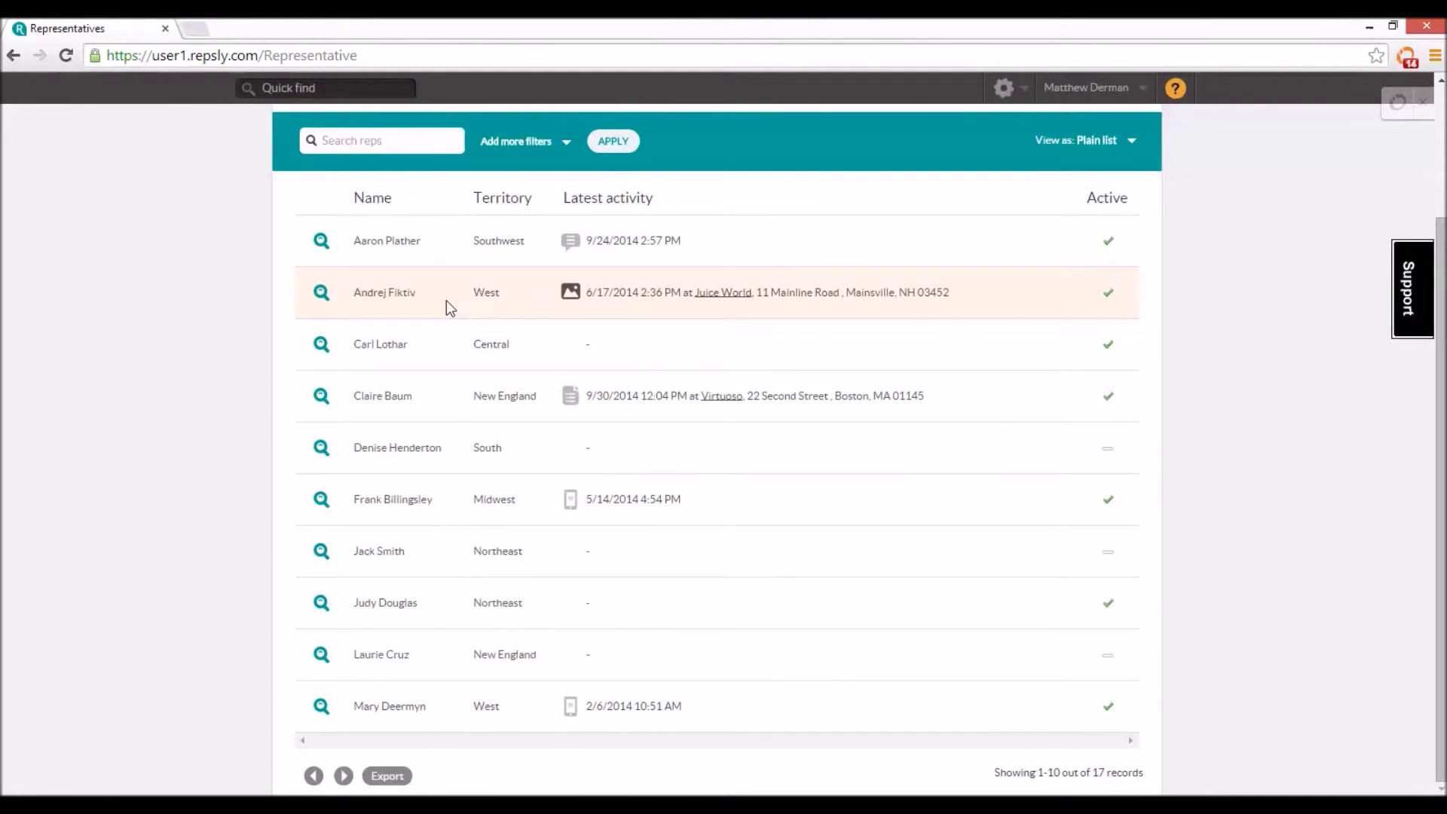
scroll(446, 300, "up", 3)
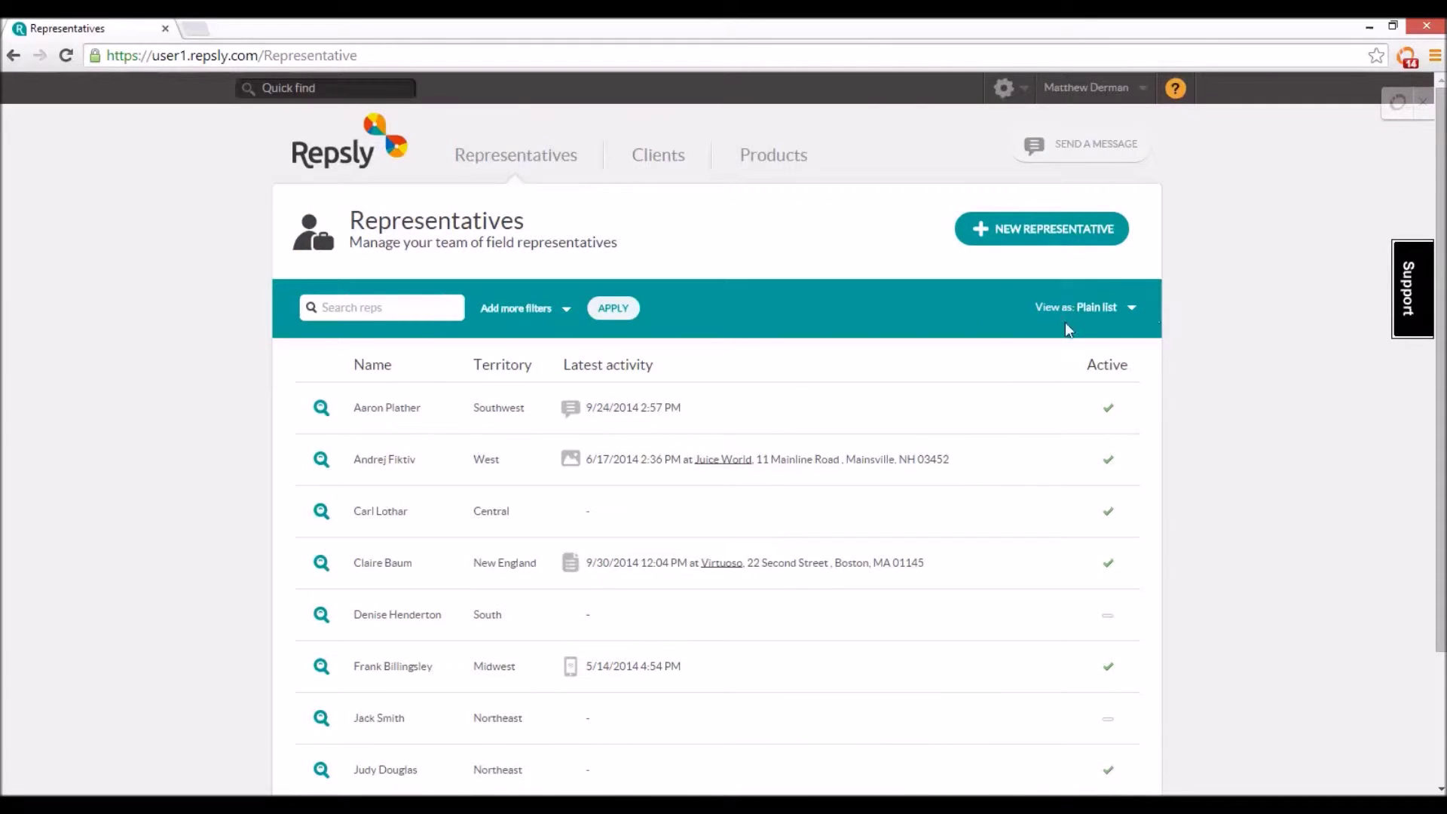
left_click(1128, 309)
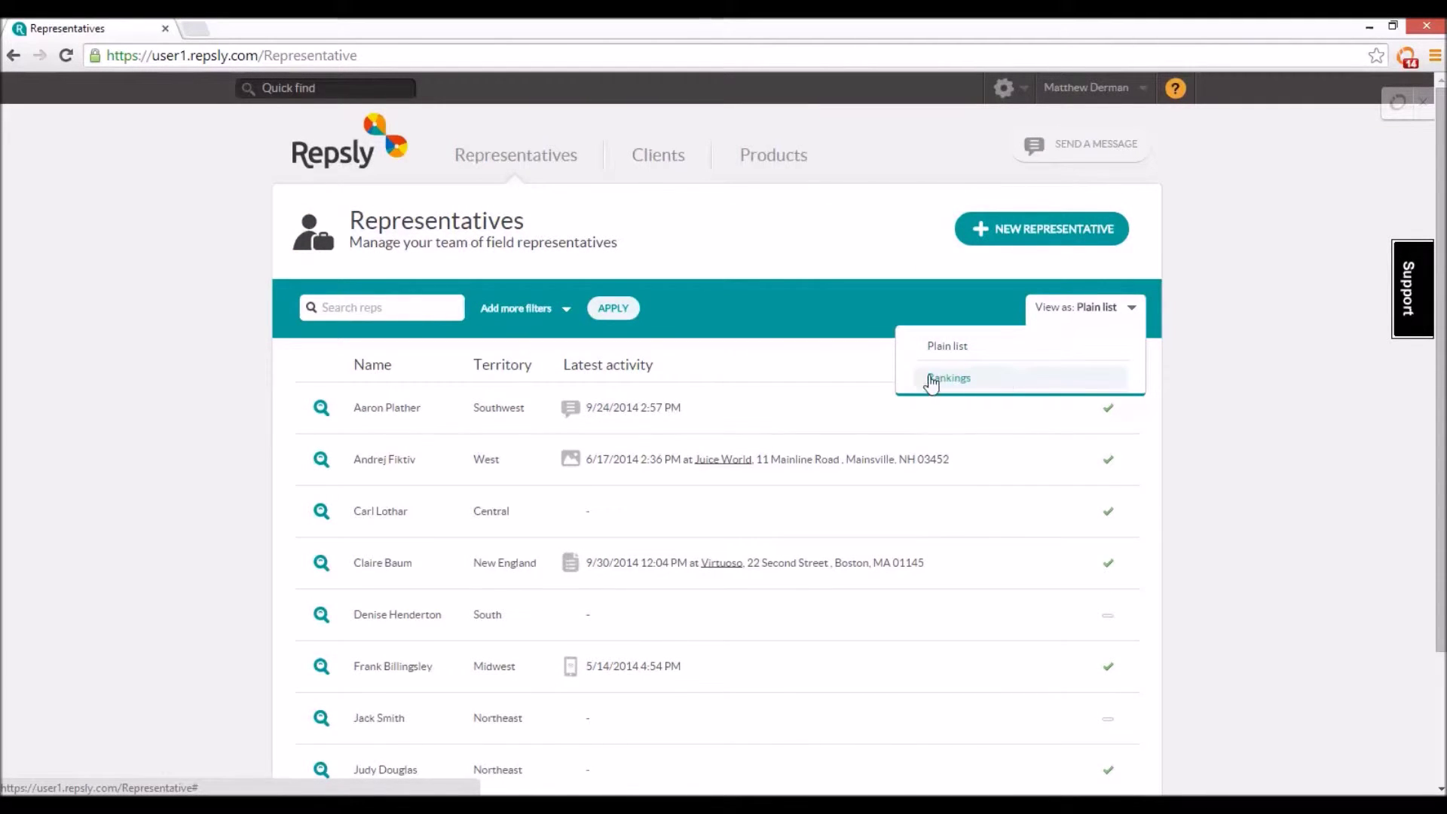
left_click(957, 384)
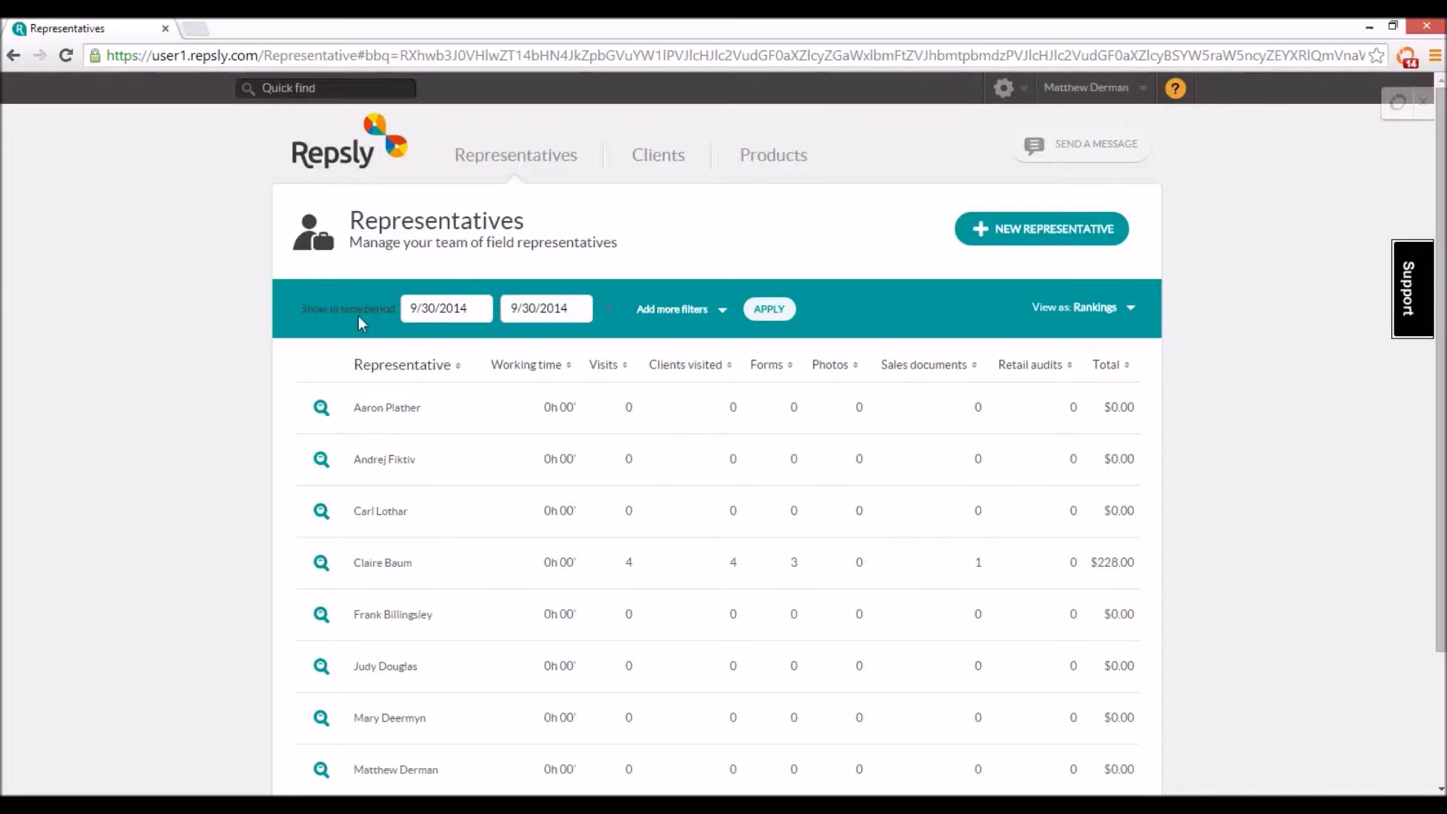
left_click(465, 312)
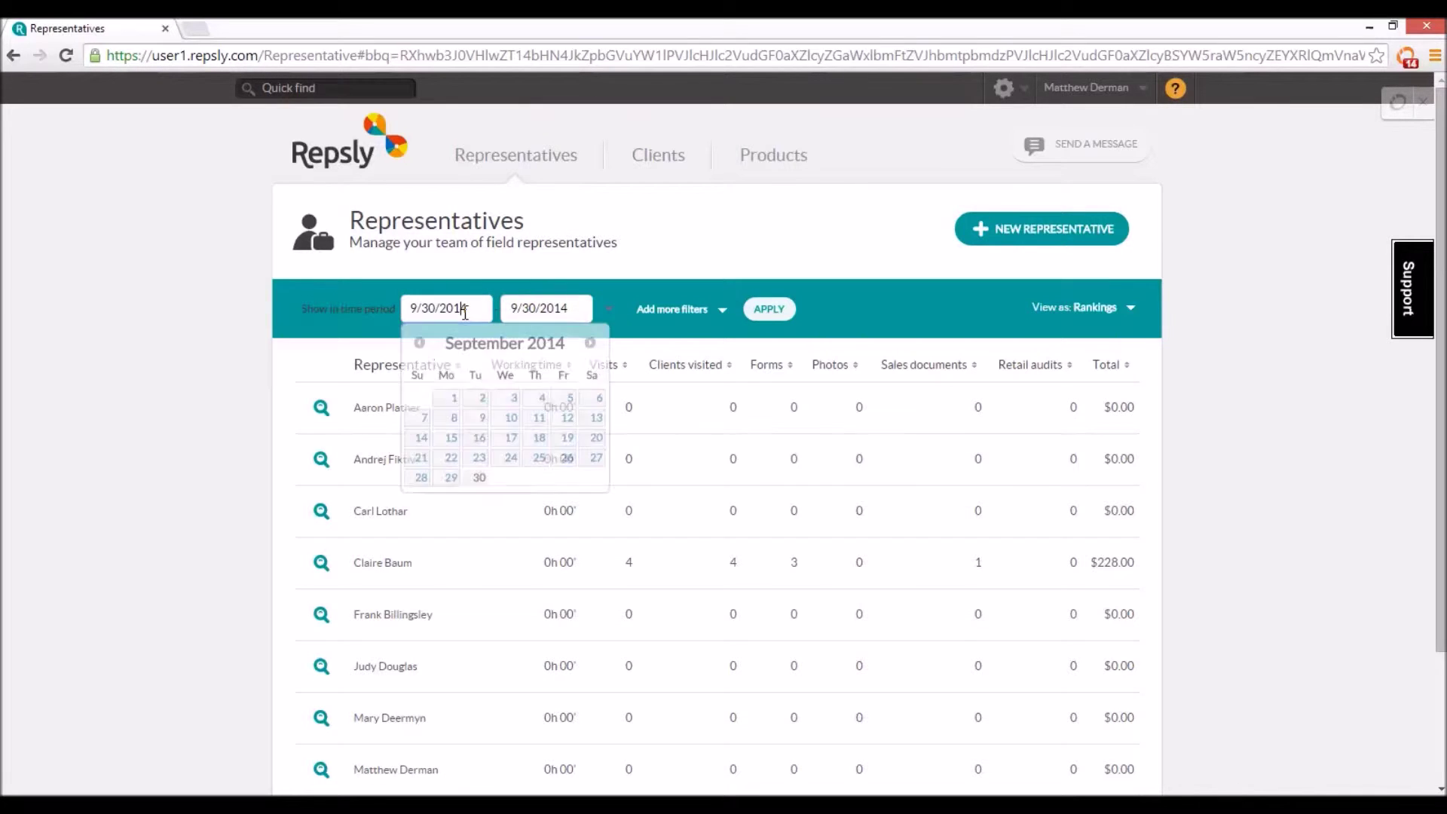
left_click(615, 311)
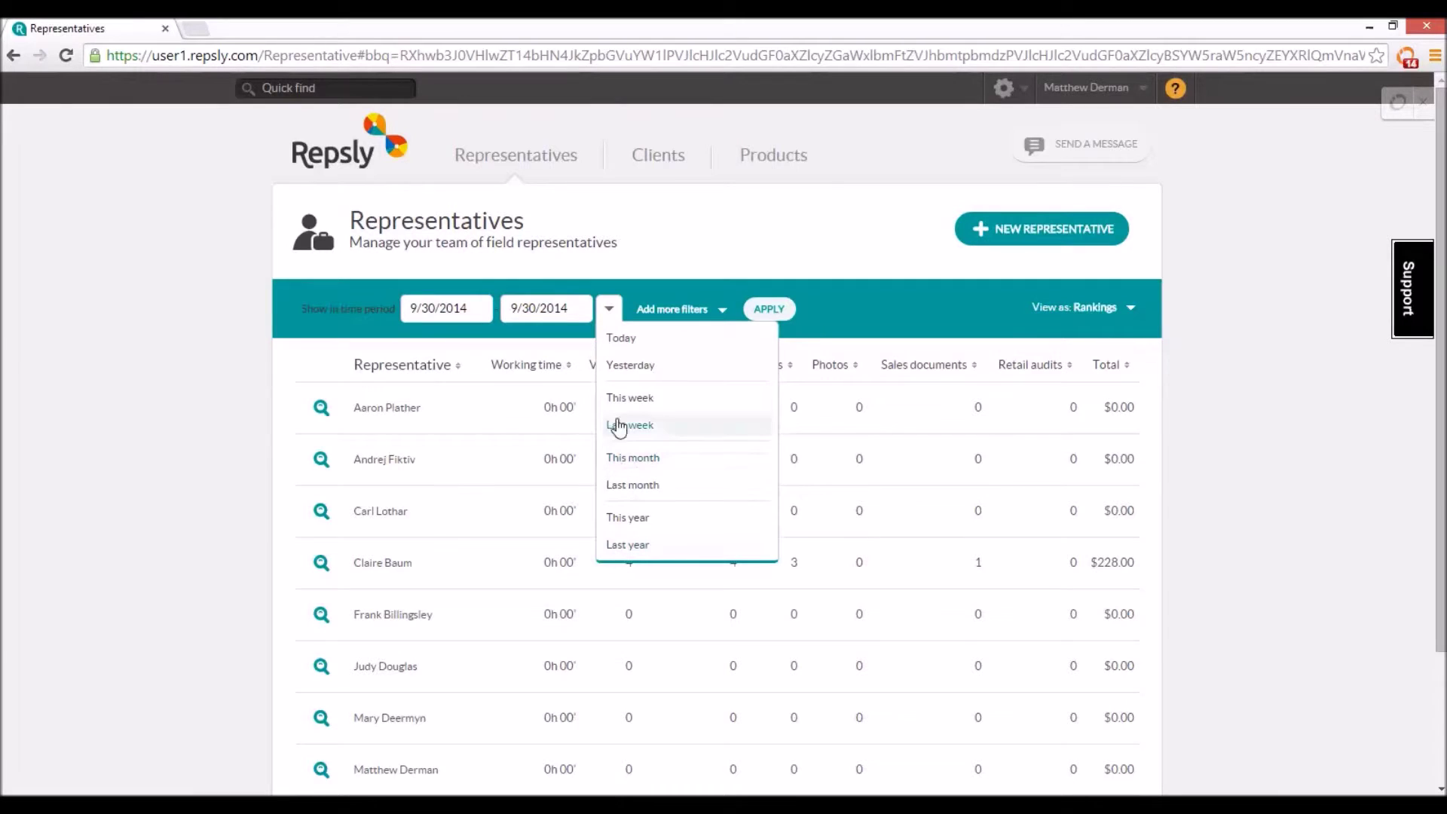
left_click(625, 517)
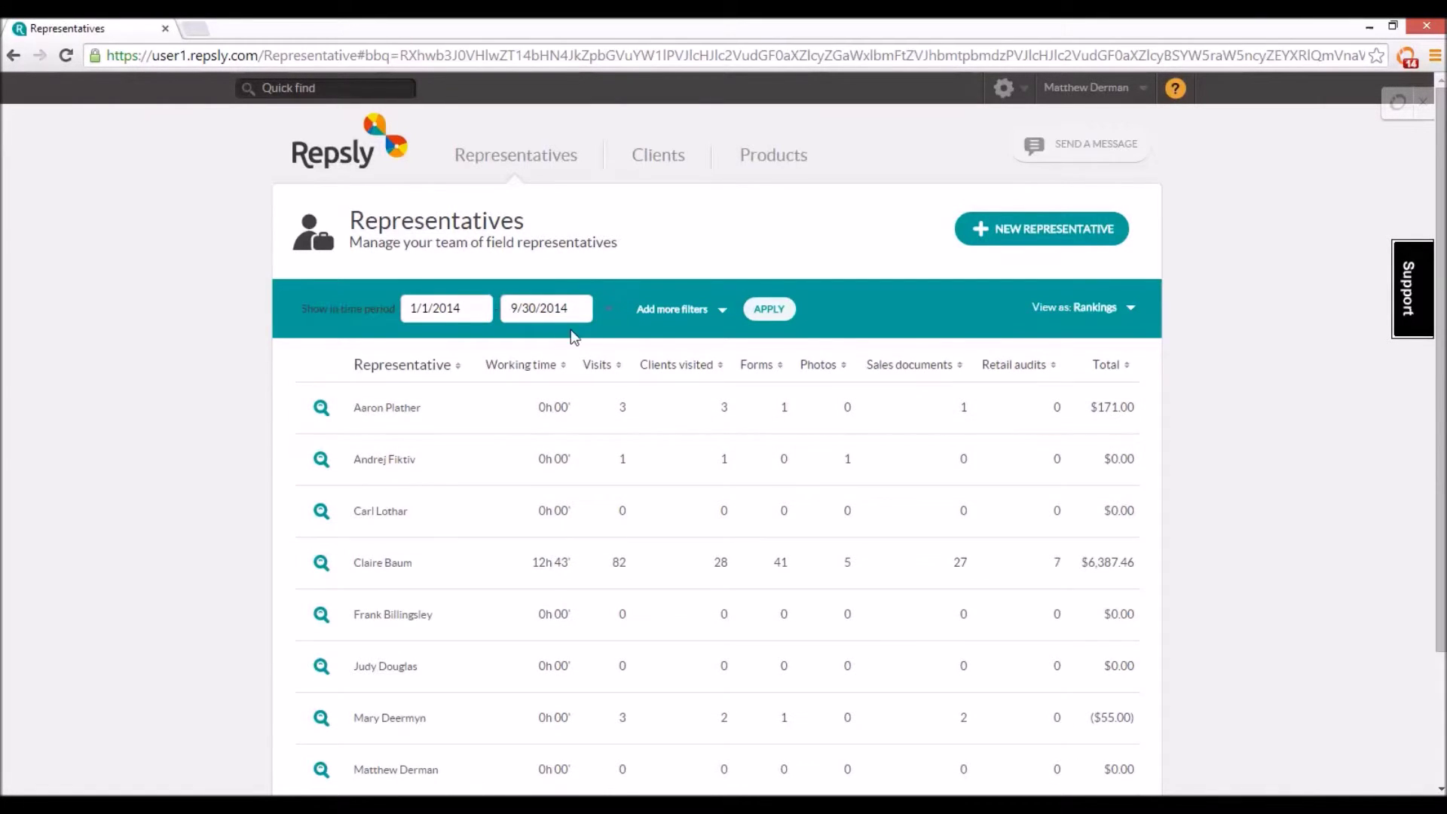
- Sort the rankings by visits, clients visited, then total, and open the top-ranked rep's profile
left_click(620, 366)
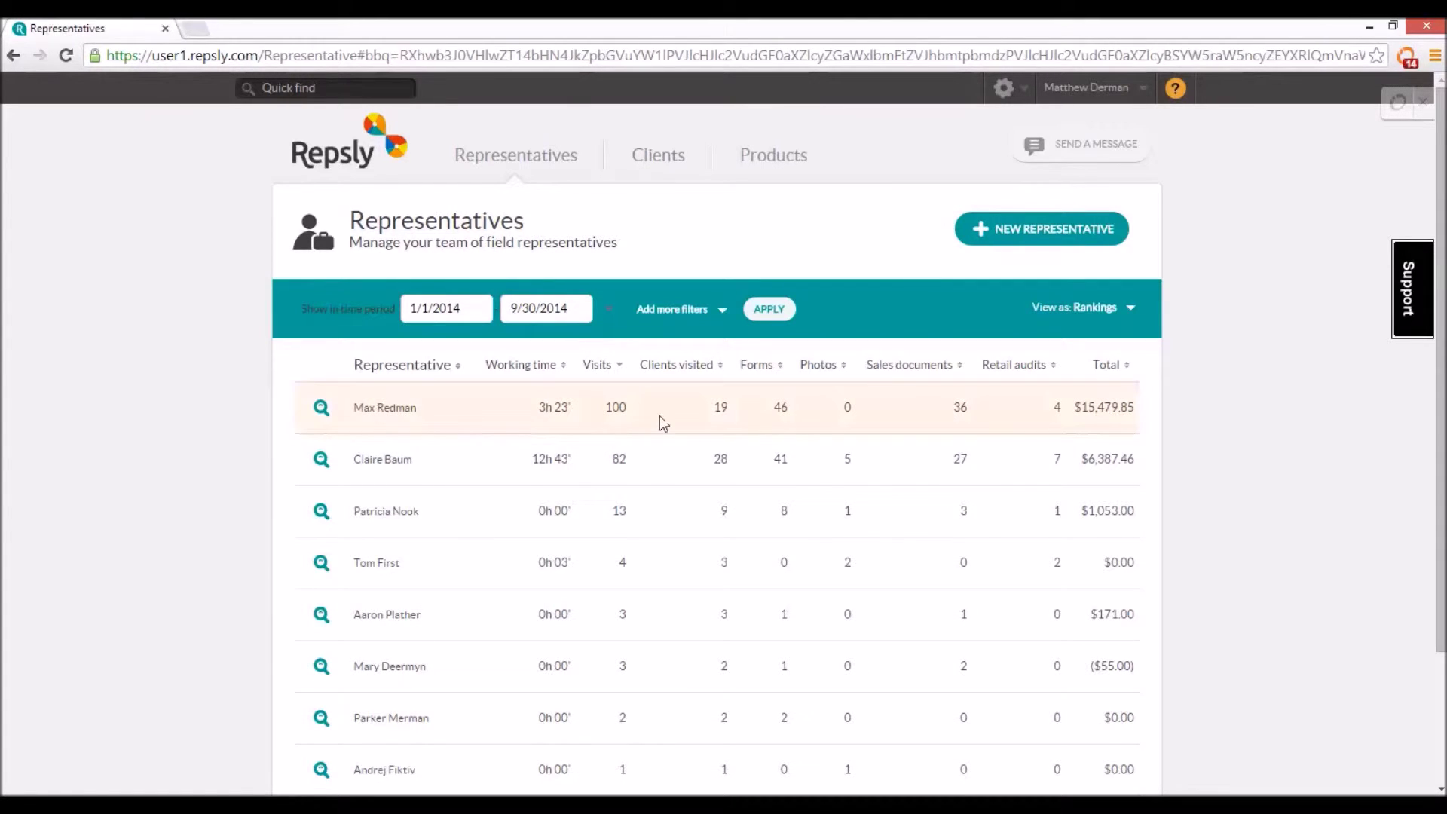
scroll(659, 415, "down", 1)
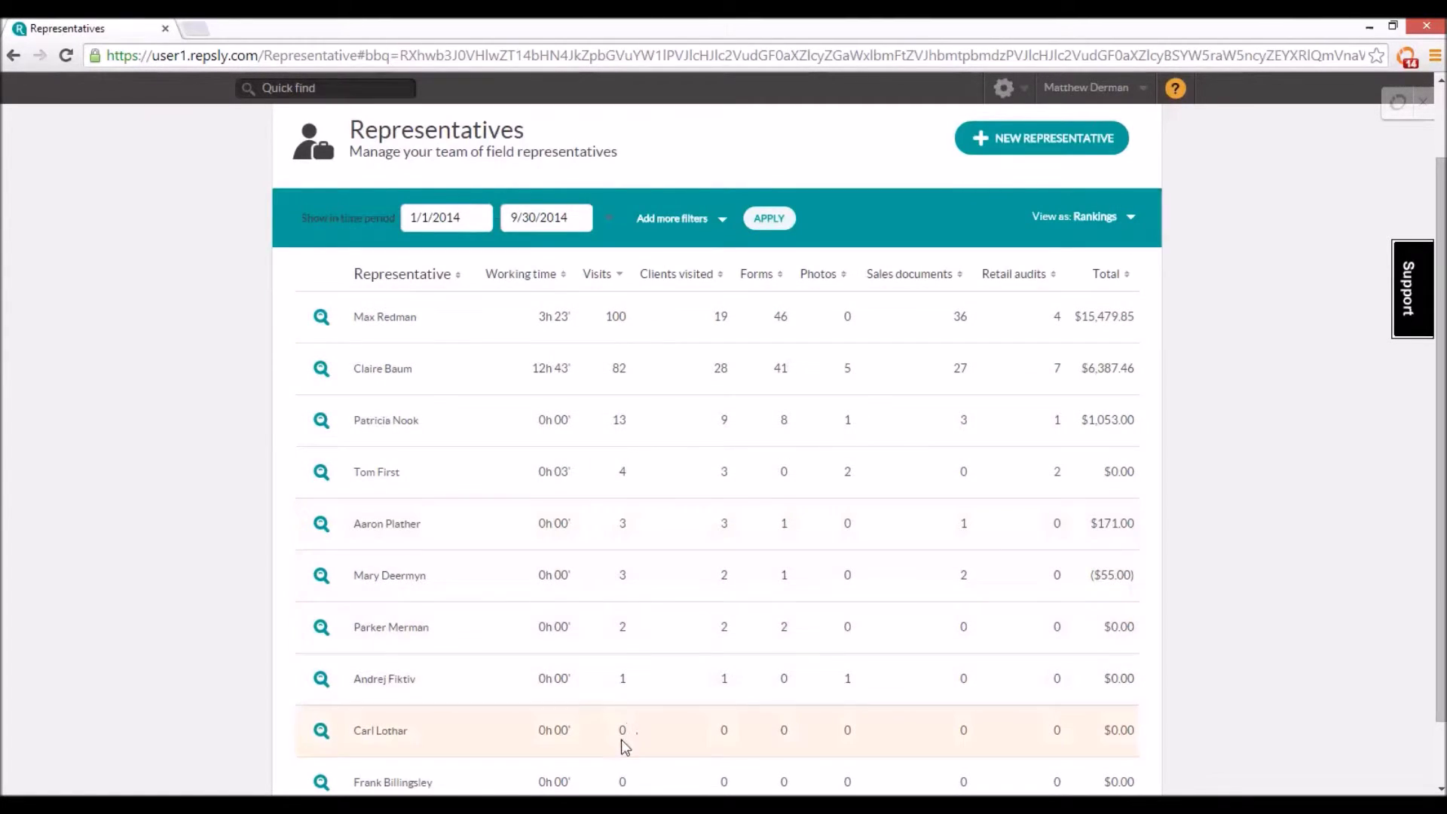
left_click(717, 278)
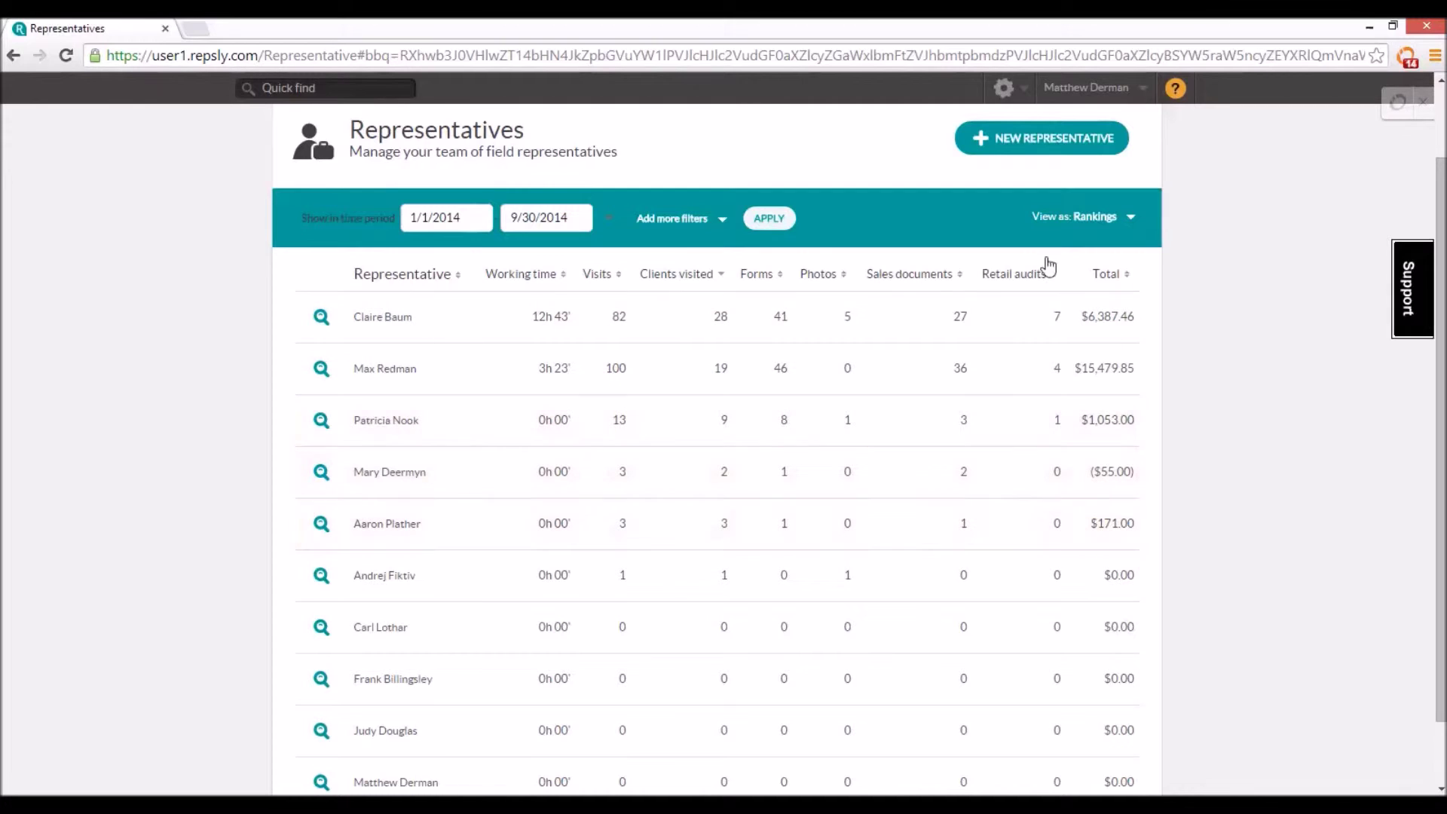
left_click(1118, 280)
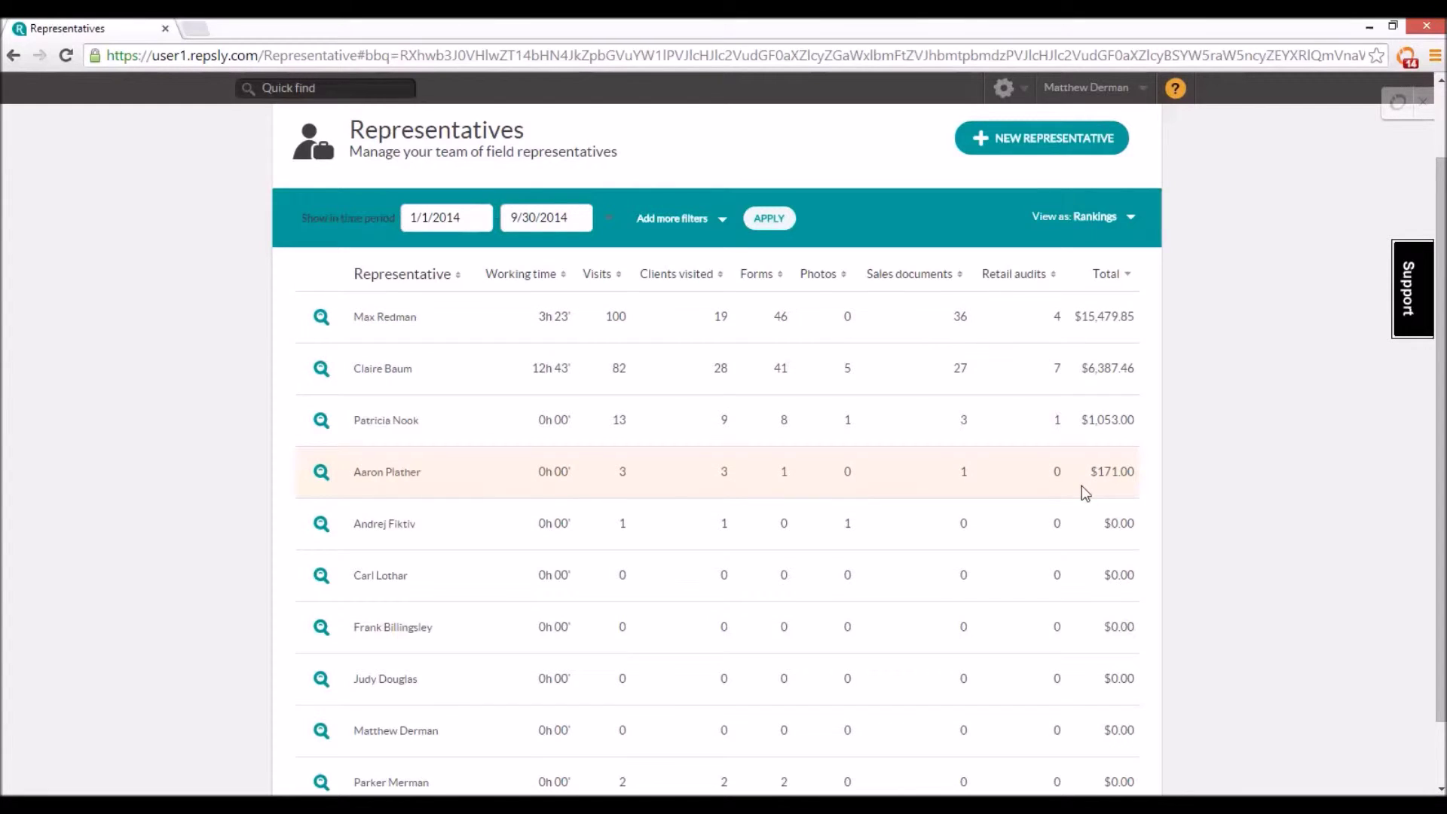
left_click(321, 317)
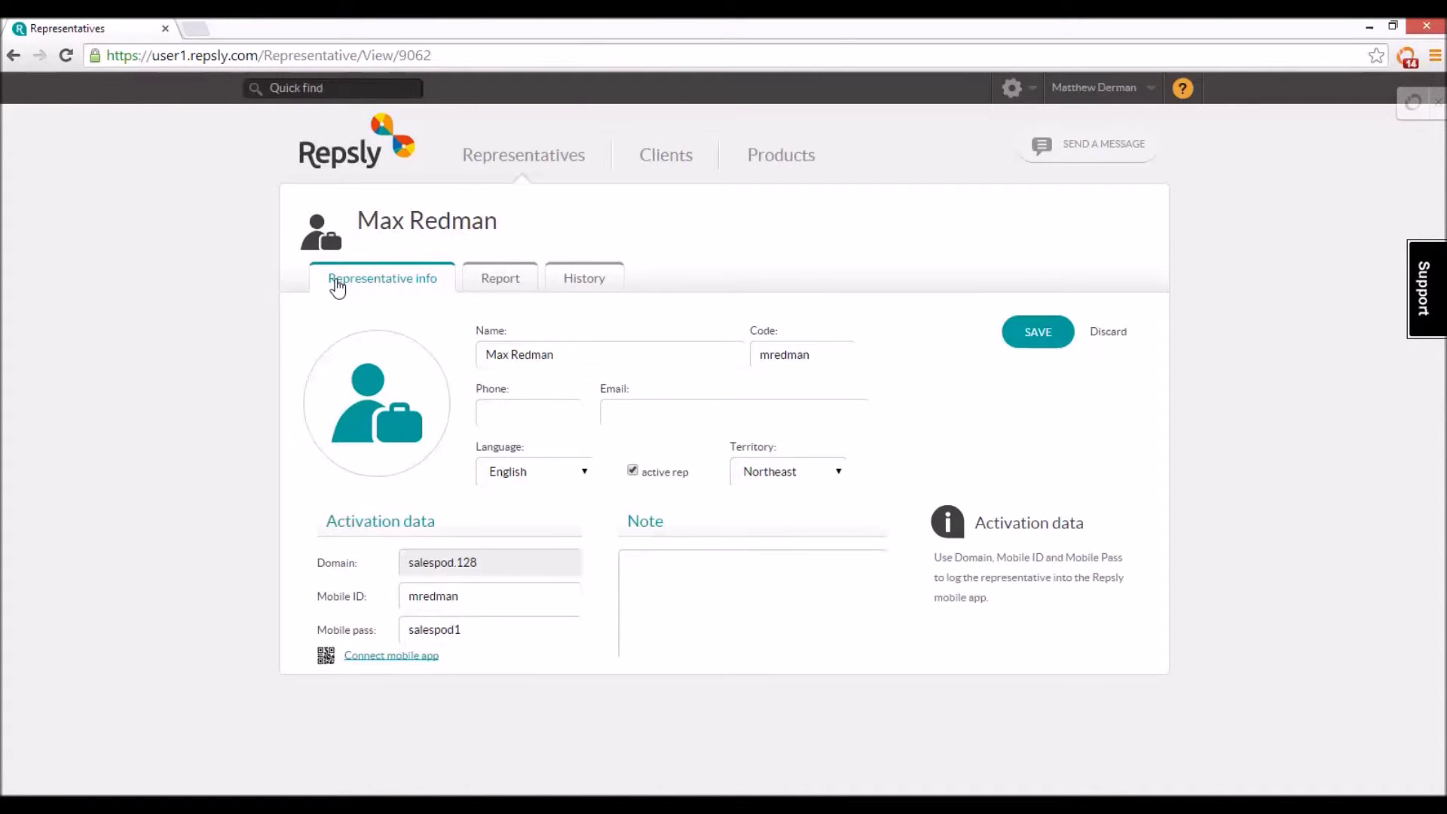
- Show the rep's activity report for this month (9/1/2014–9/30/2014)
left_click(502, 284)
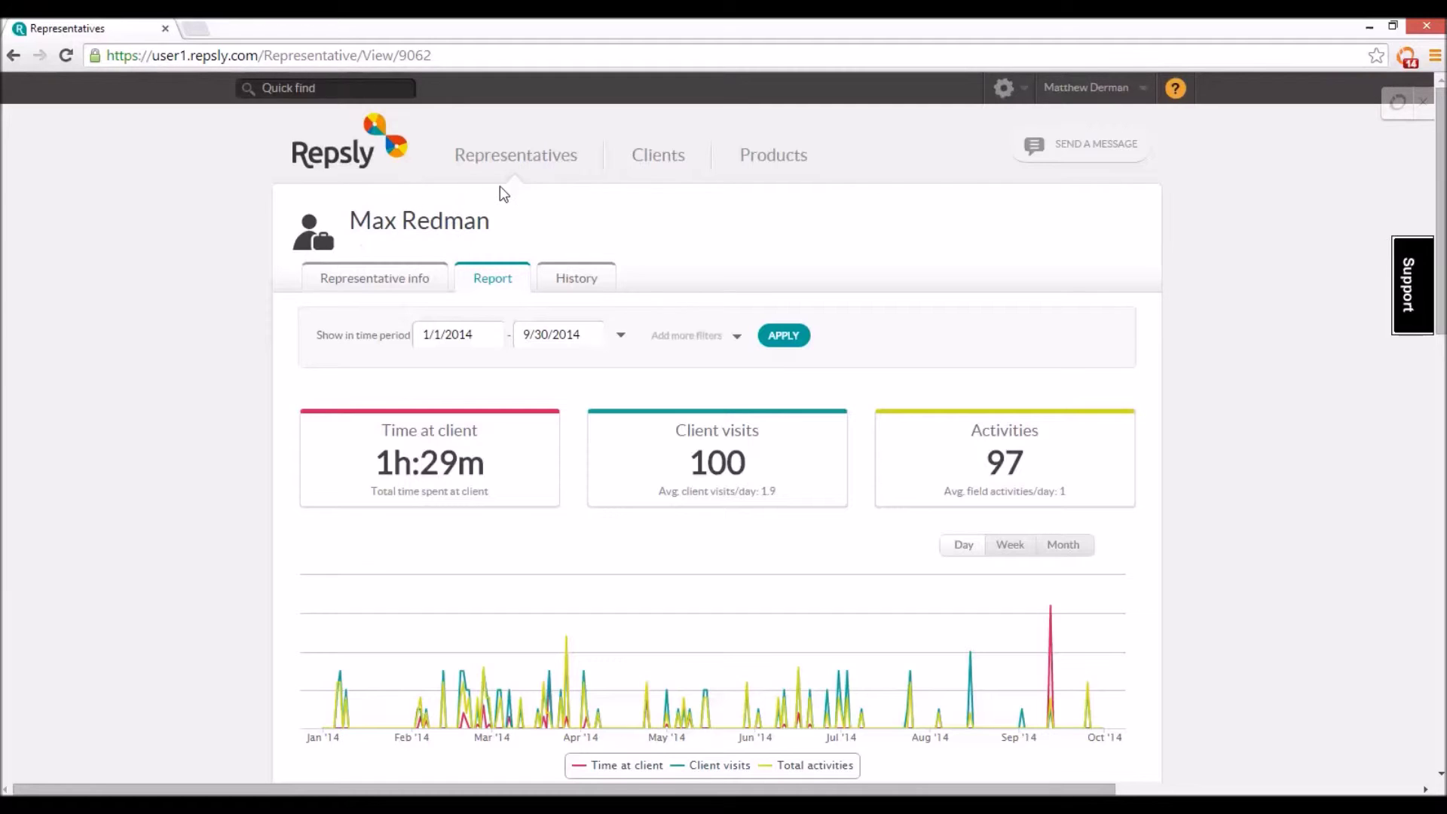
left_click(620, 334)
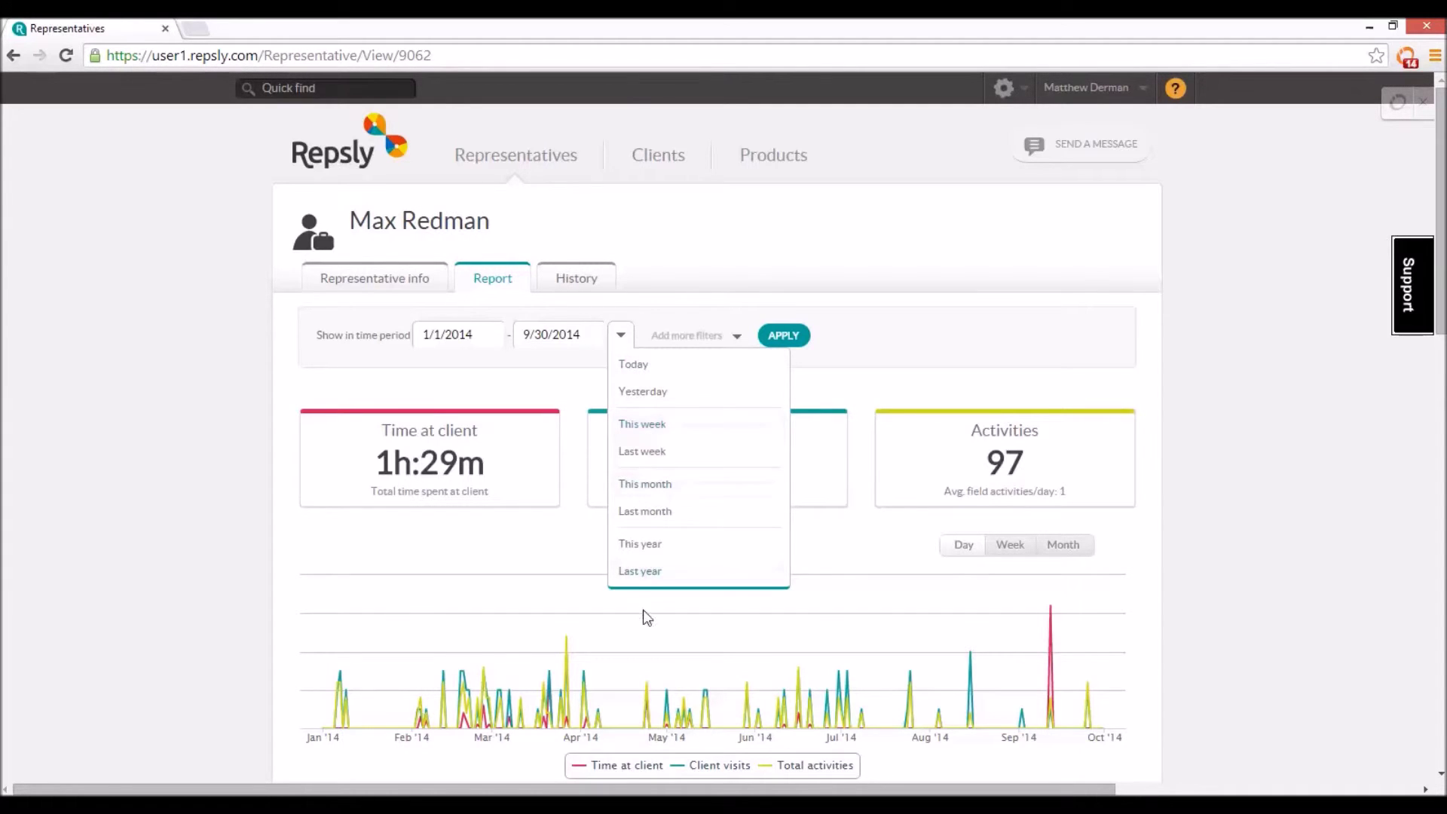
left_click(646, 490)
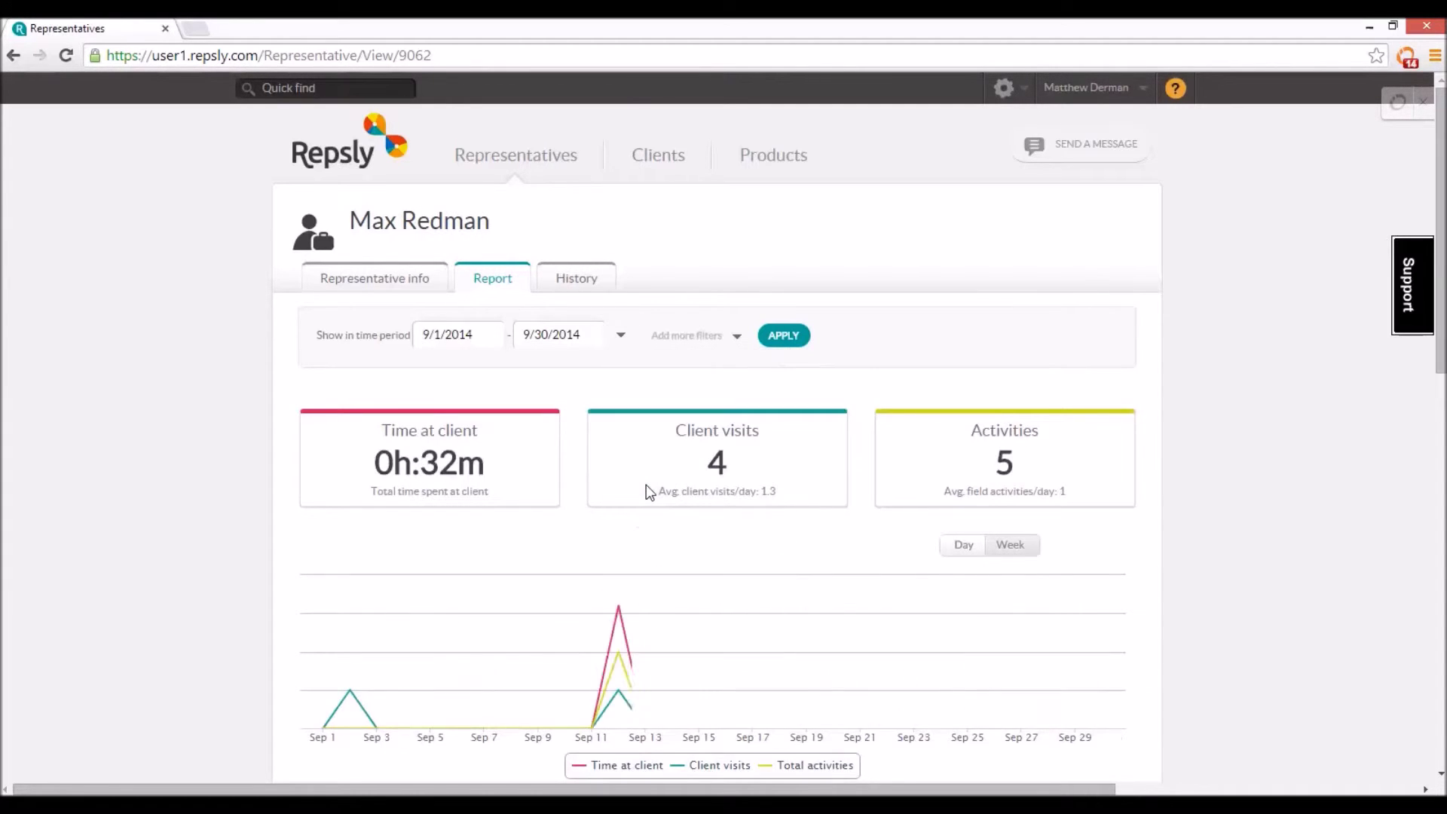
- Map the report's forms, showing two sales call visits, then return to the Representatives list
scroll(571, 410, "down", 2)
scroll(572, 411, "down", 8)
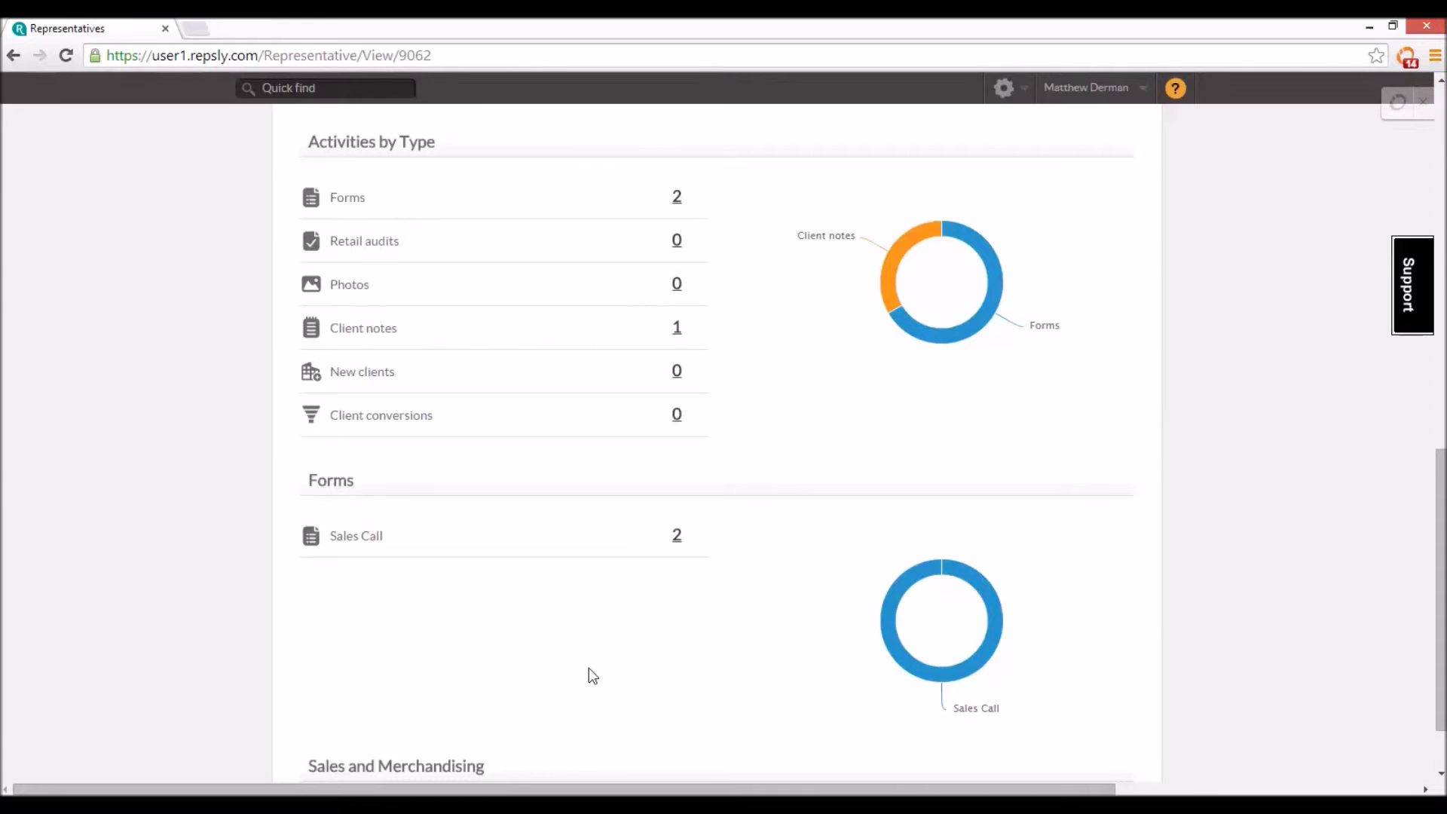
scroll(589, 668, "up", 2)
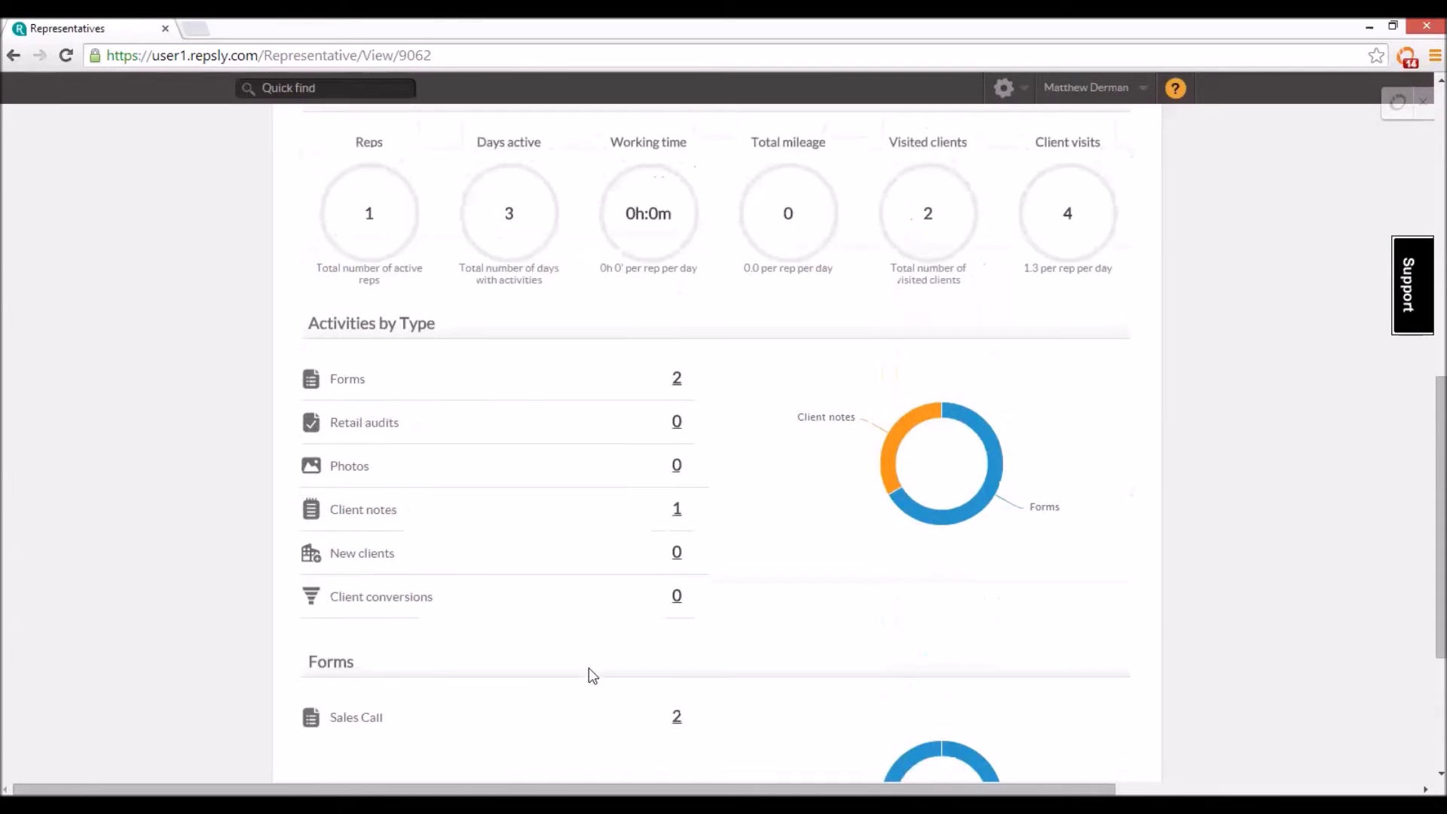
left_click(677, 379)
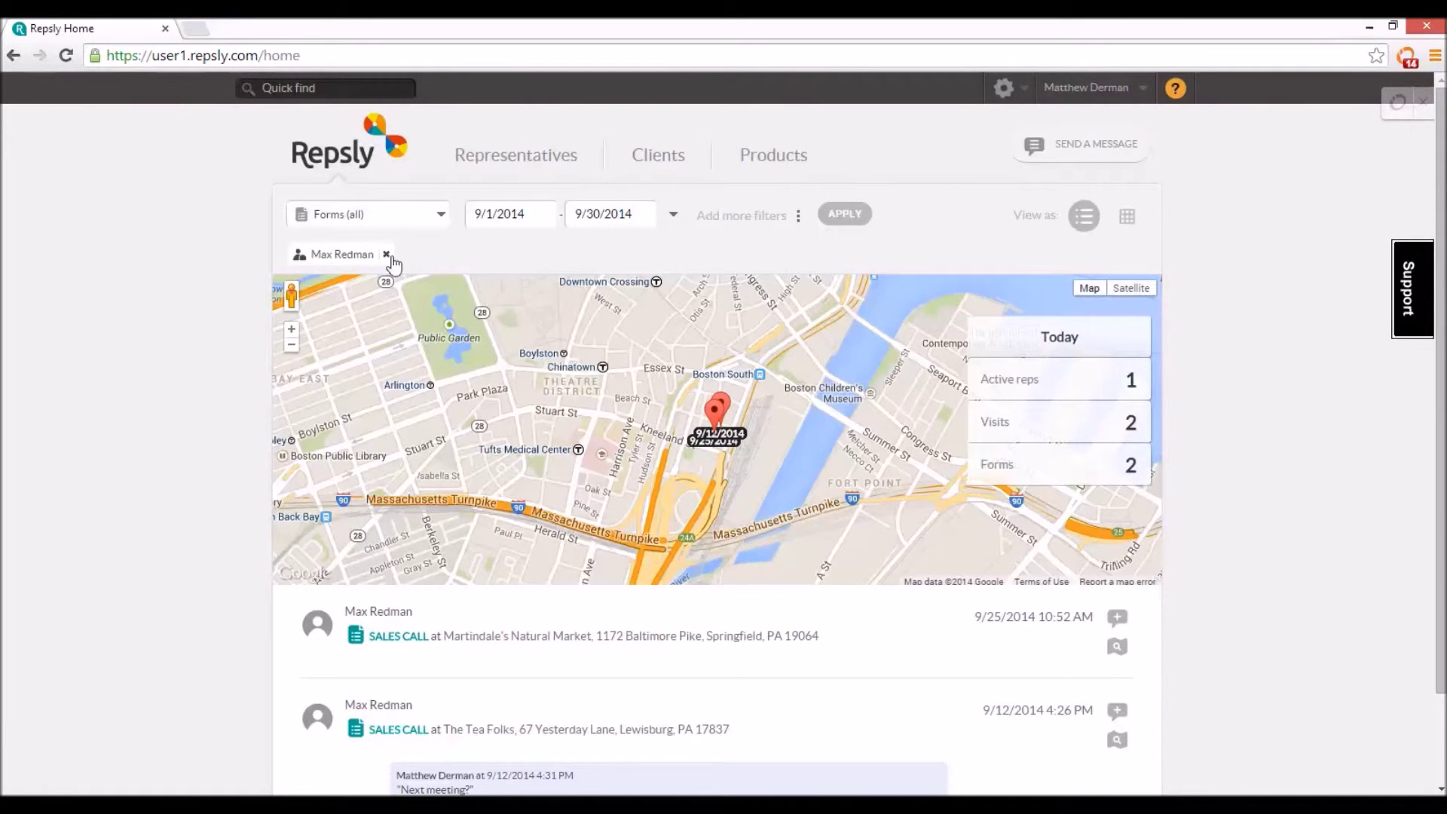
scroll(533, 226, "down", 1)
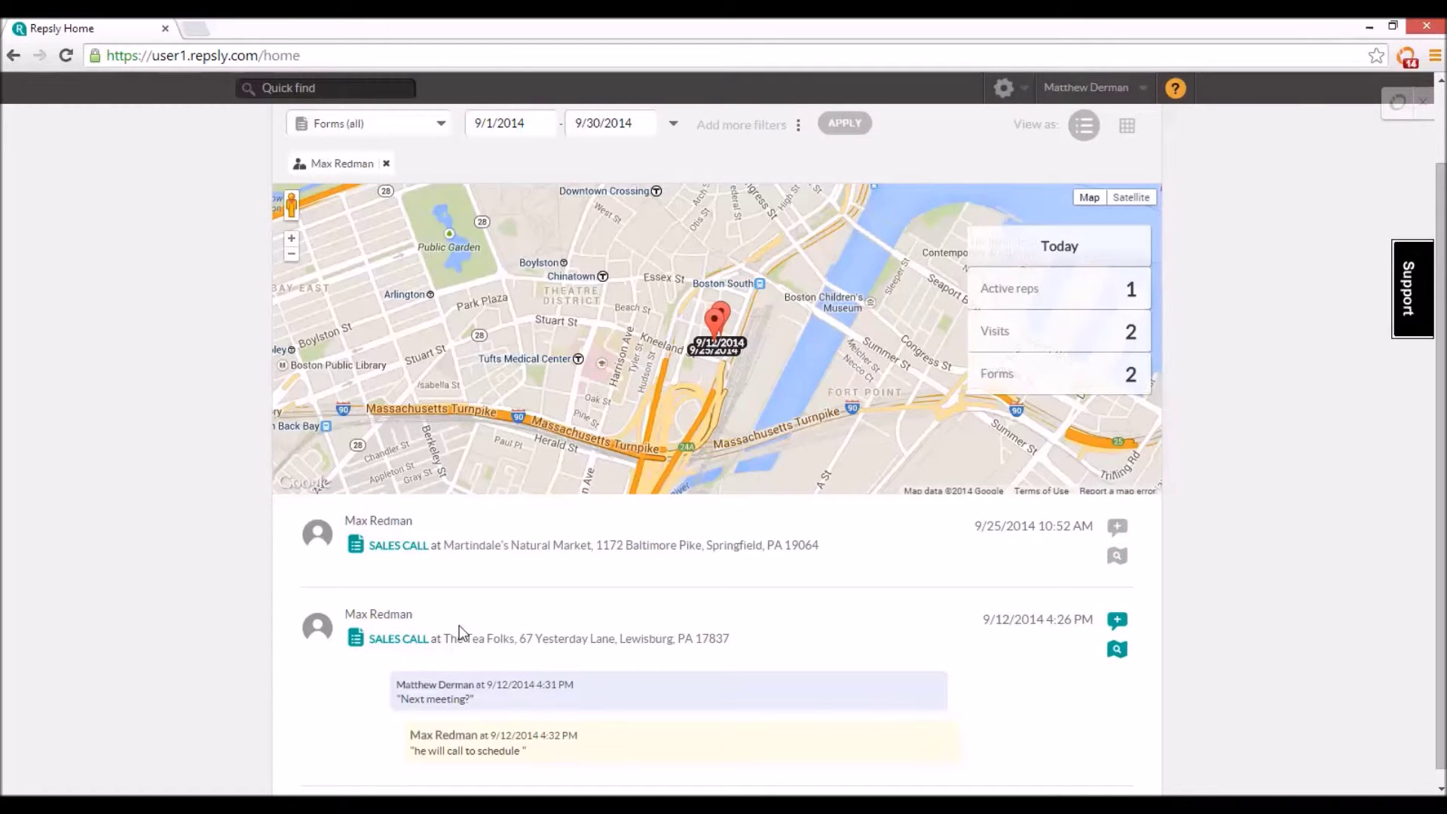
scroll(459, 626, "up", 1)
left_click(509, 155)
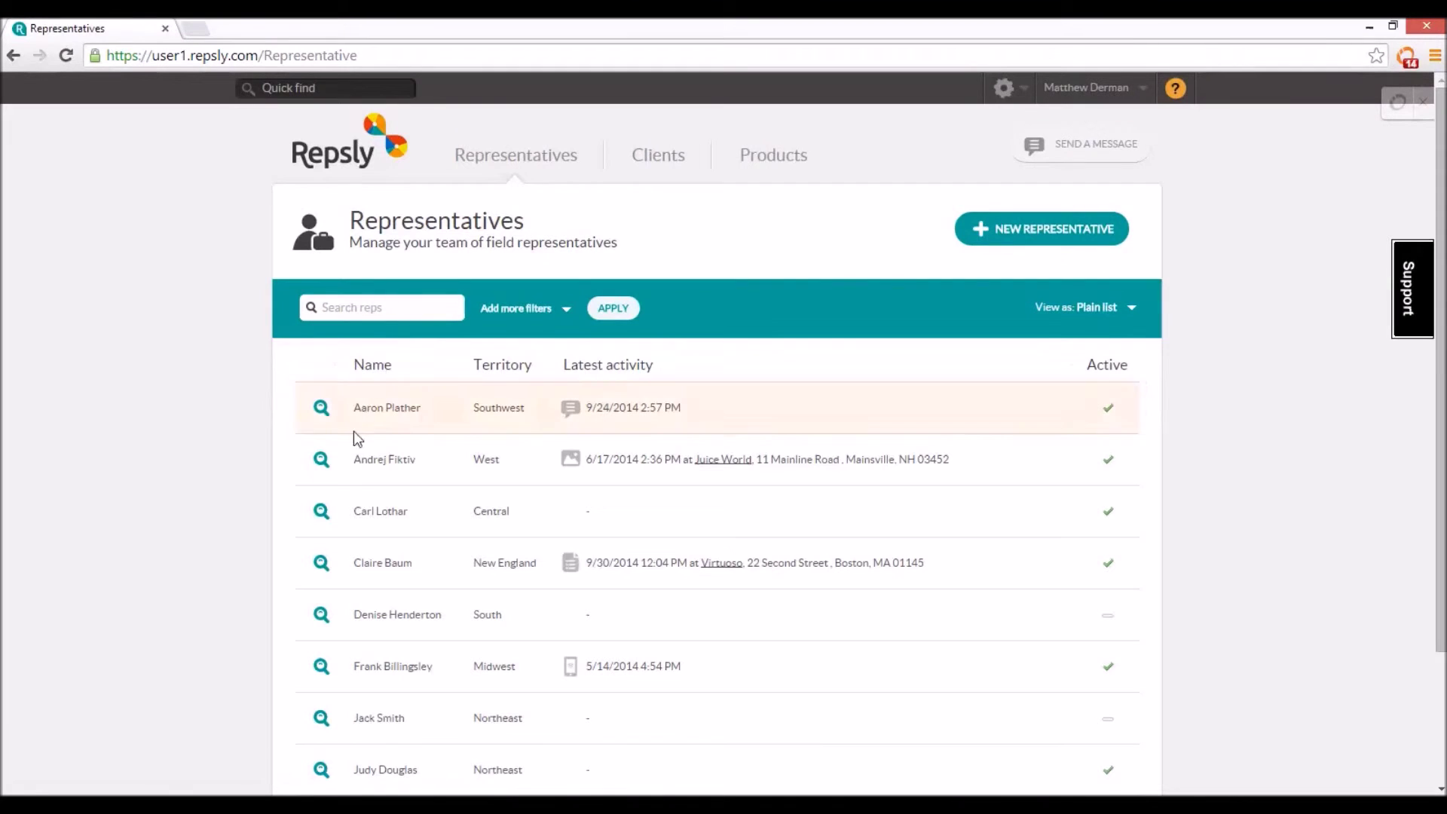
- Open another representative's day-by-day History
scroll(322, 411, "down", 1)
scroll(323, 420, "down", 1)
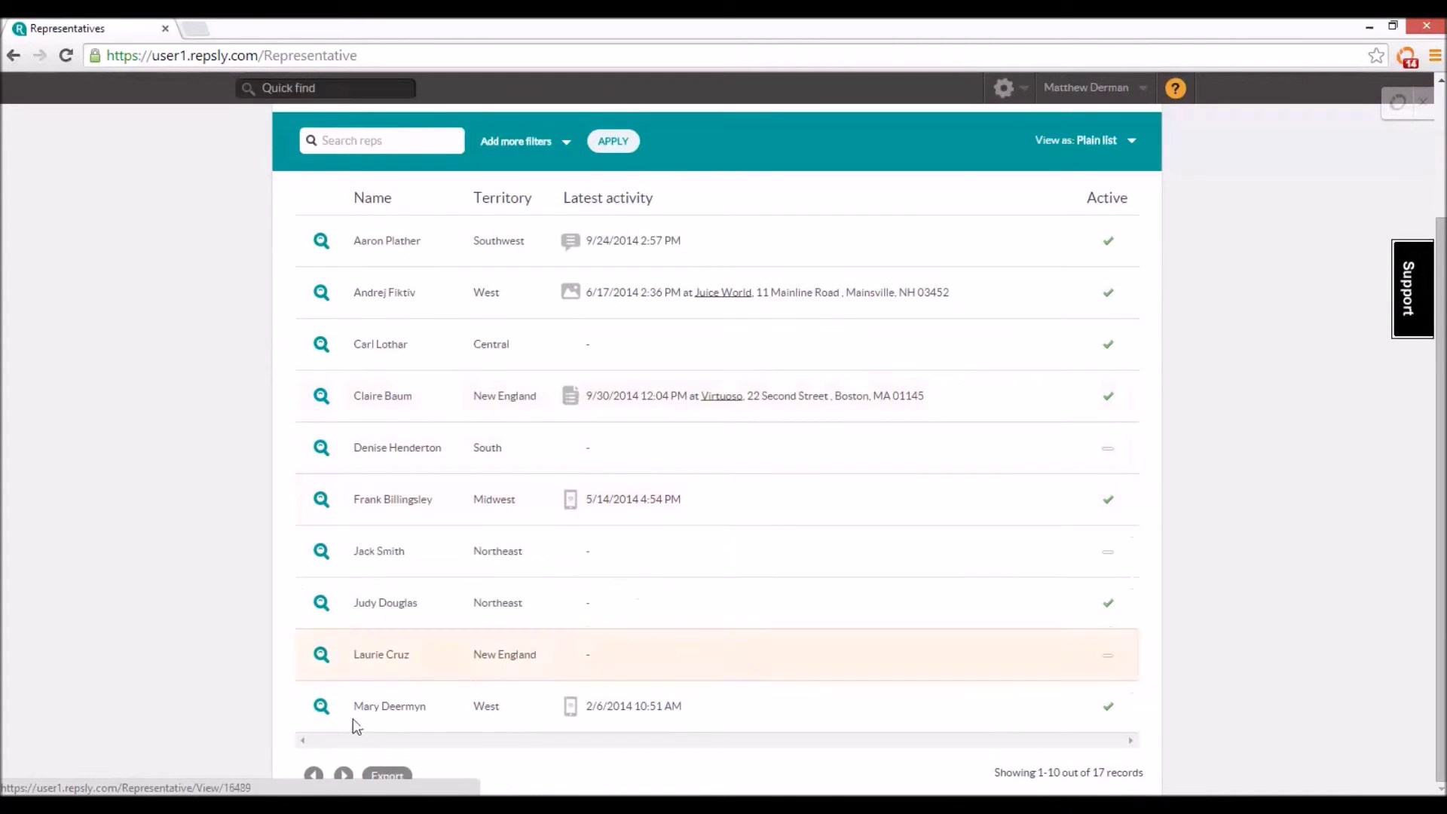
left_click(324, 403)
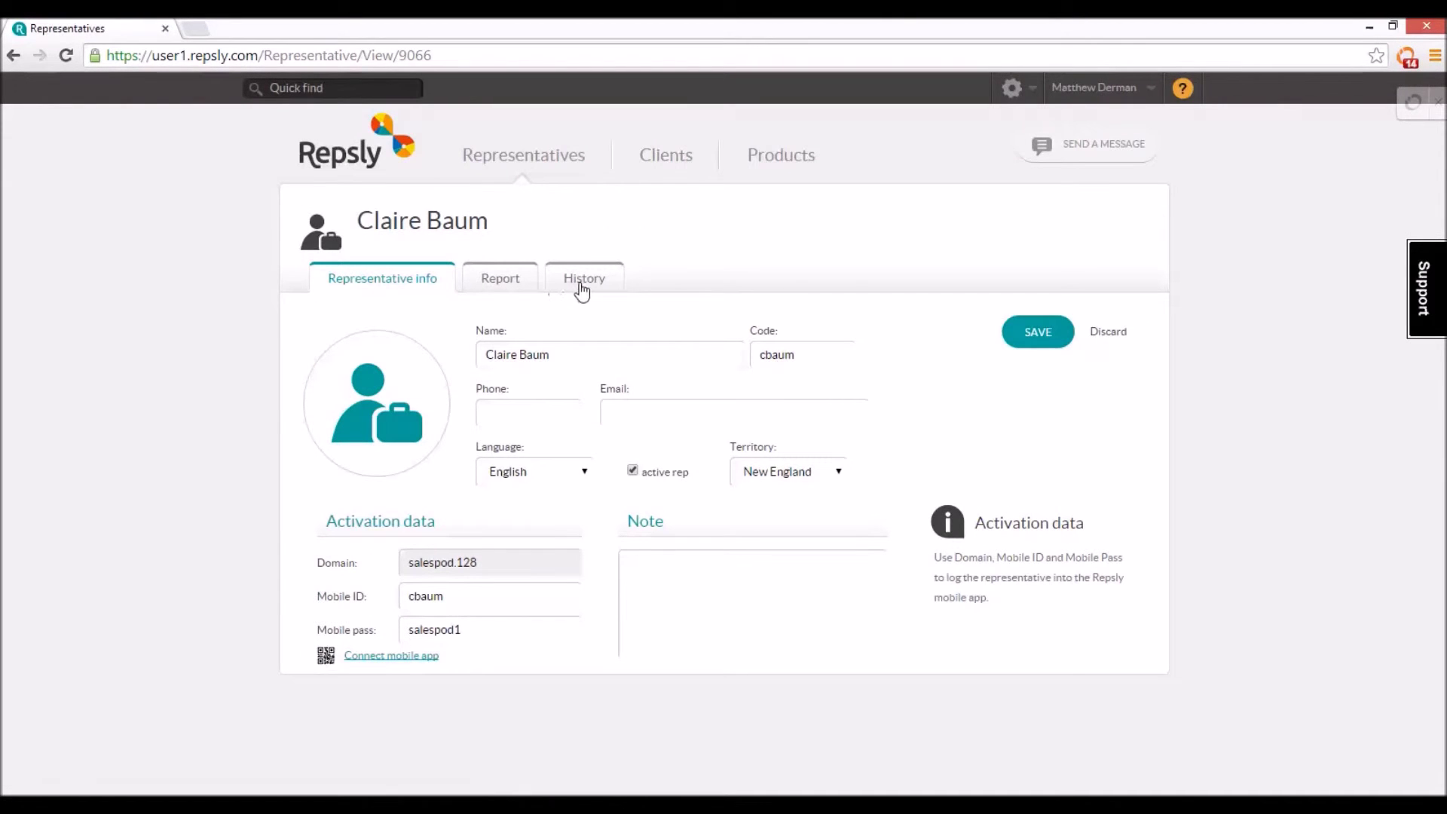
left_click(593, 287)
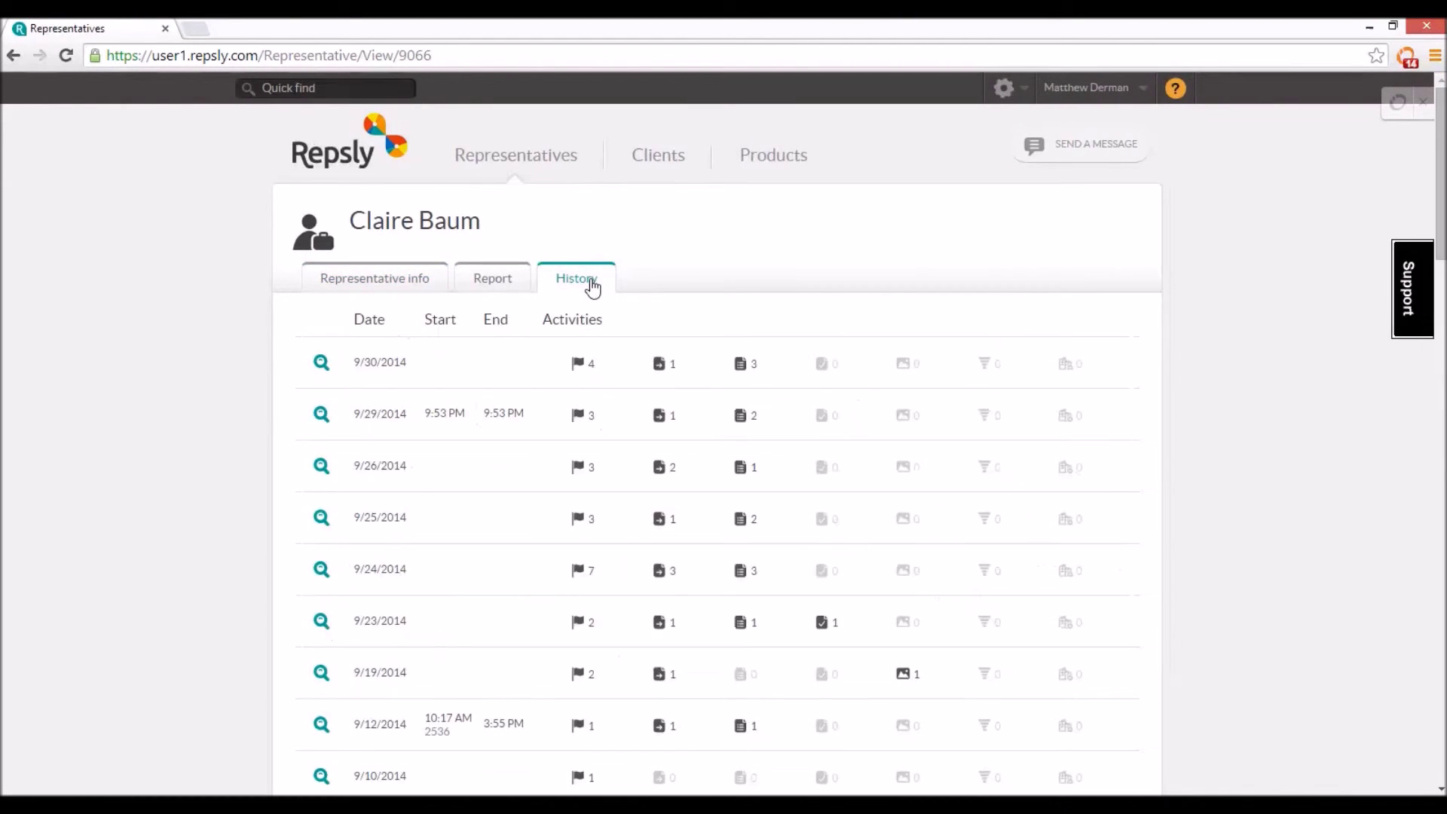
- Map her four form visits from 8/12/2014, then go to the Clients list
scroll(593, 287, "down", 3)
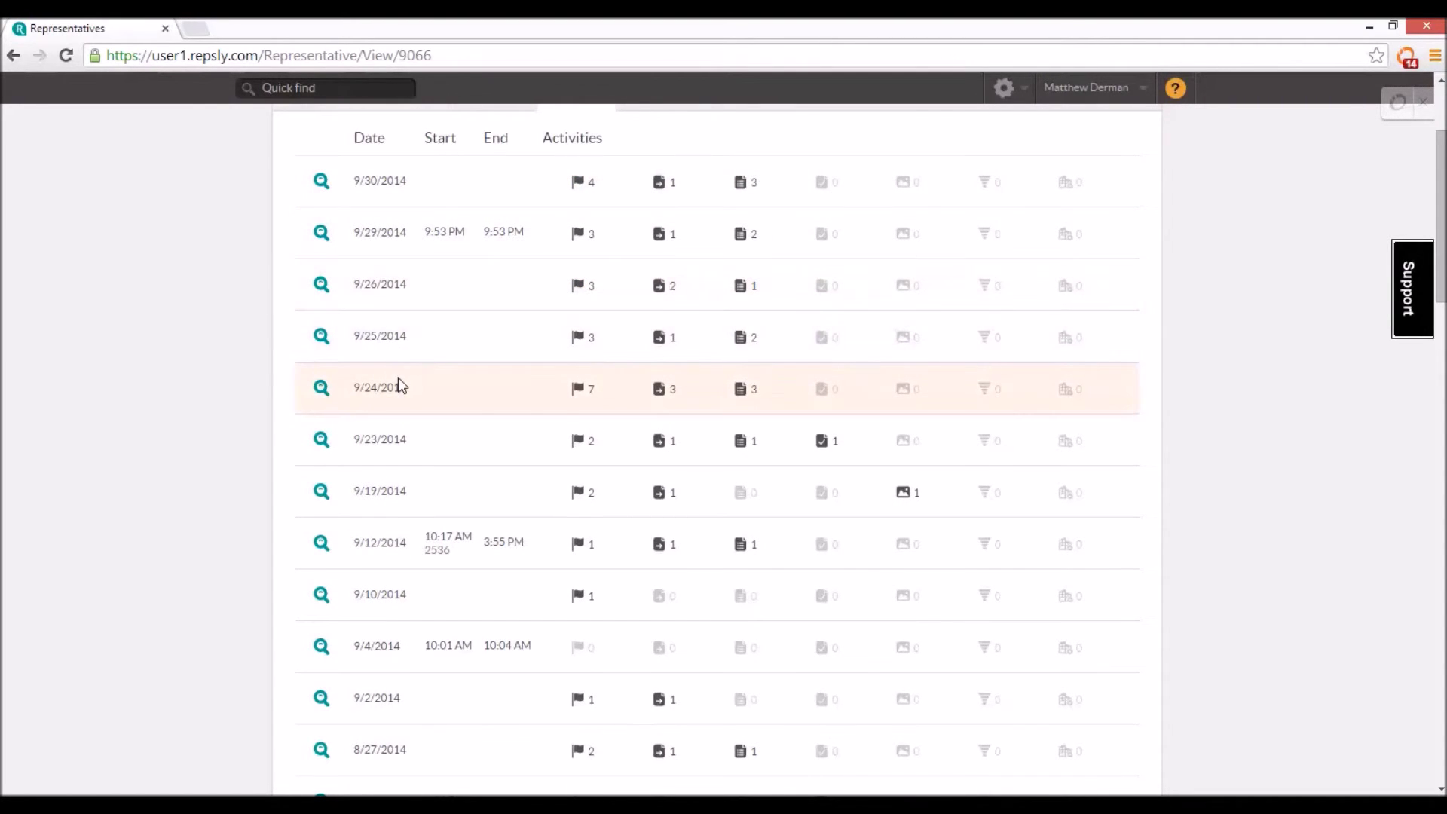
scroll(399, 381, "down", 3)
scroll(400, 385, "down", 7)
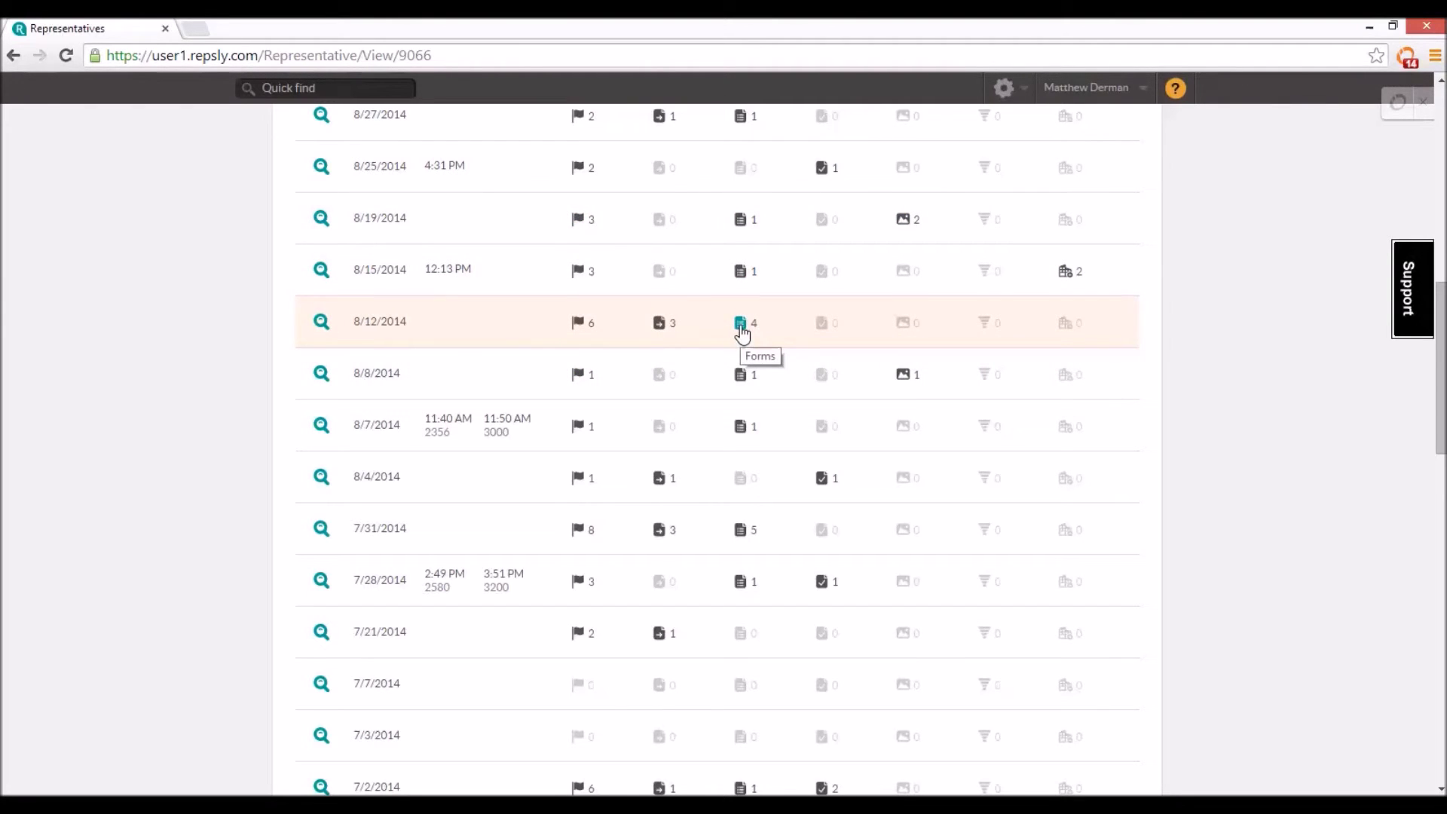
left_click(742, 328)
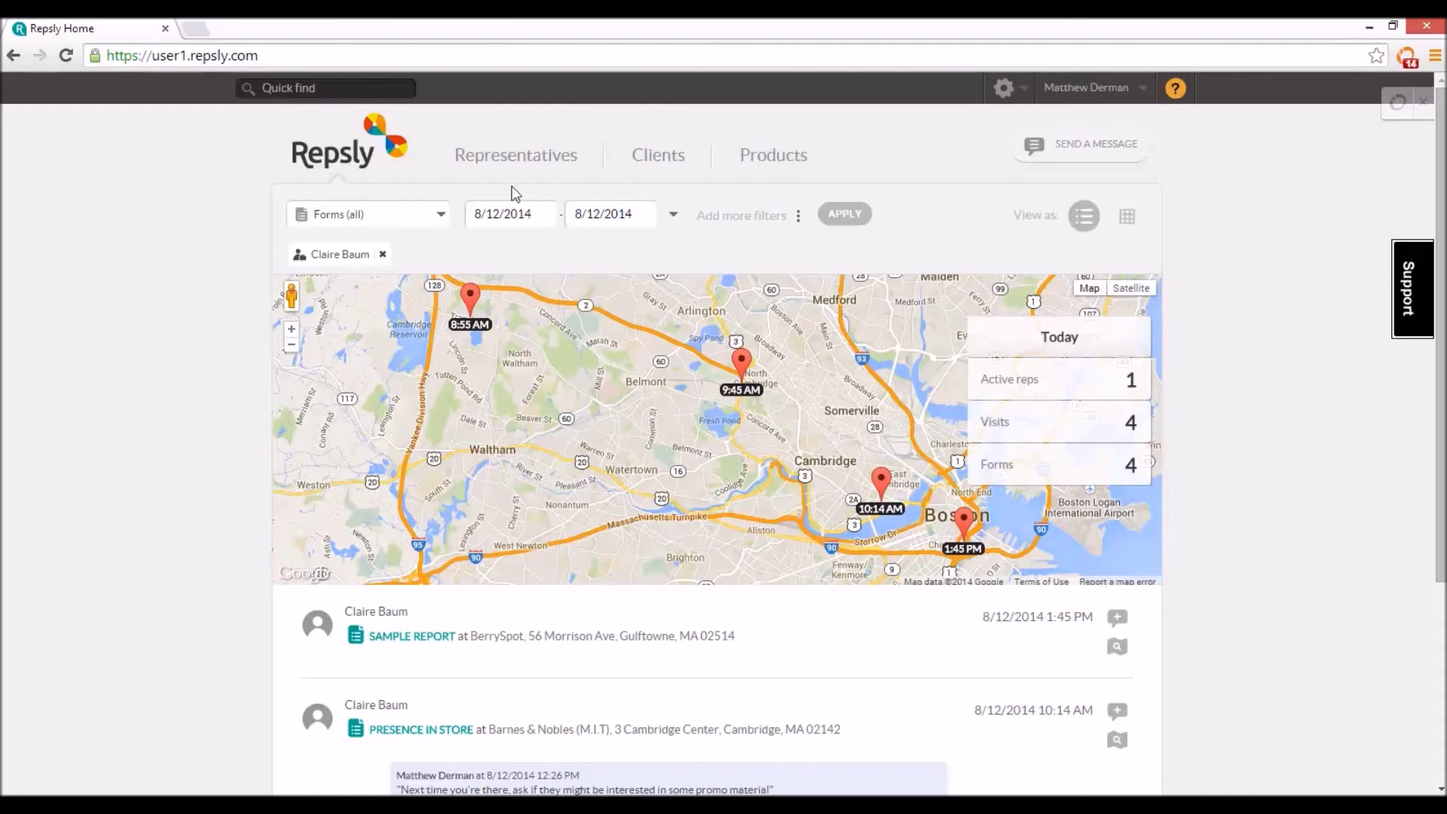
scroll(113, 513, "down", 3)
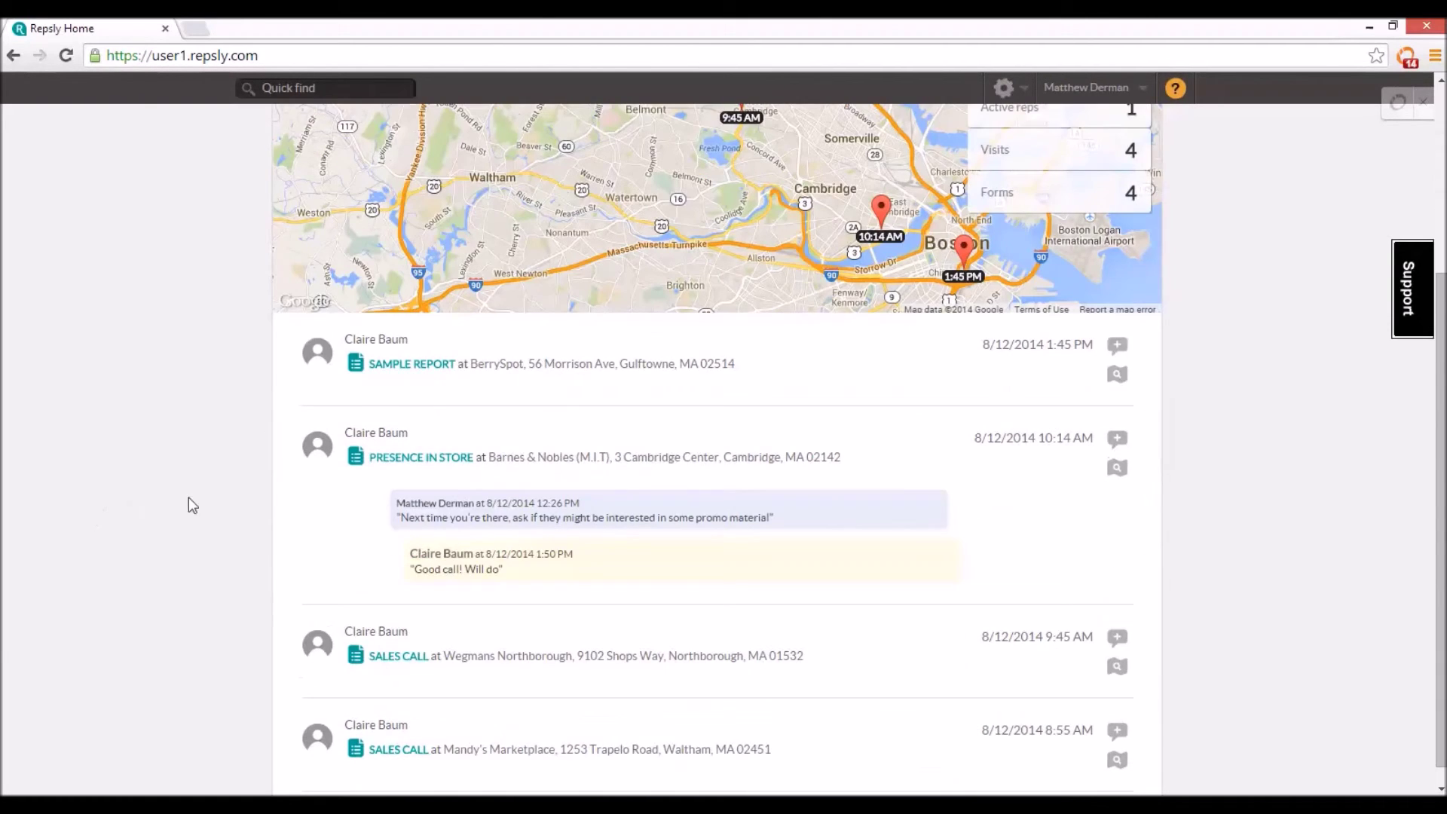
scroll(468, 400, "up", 3)
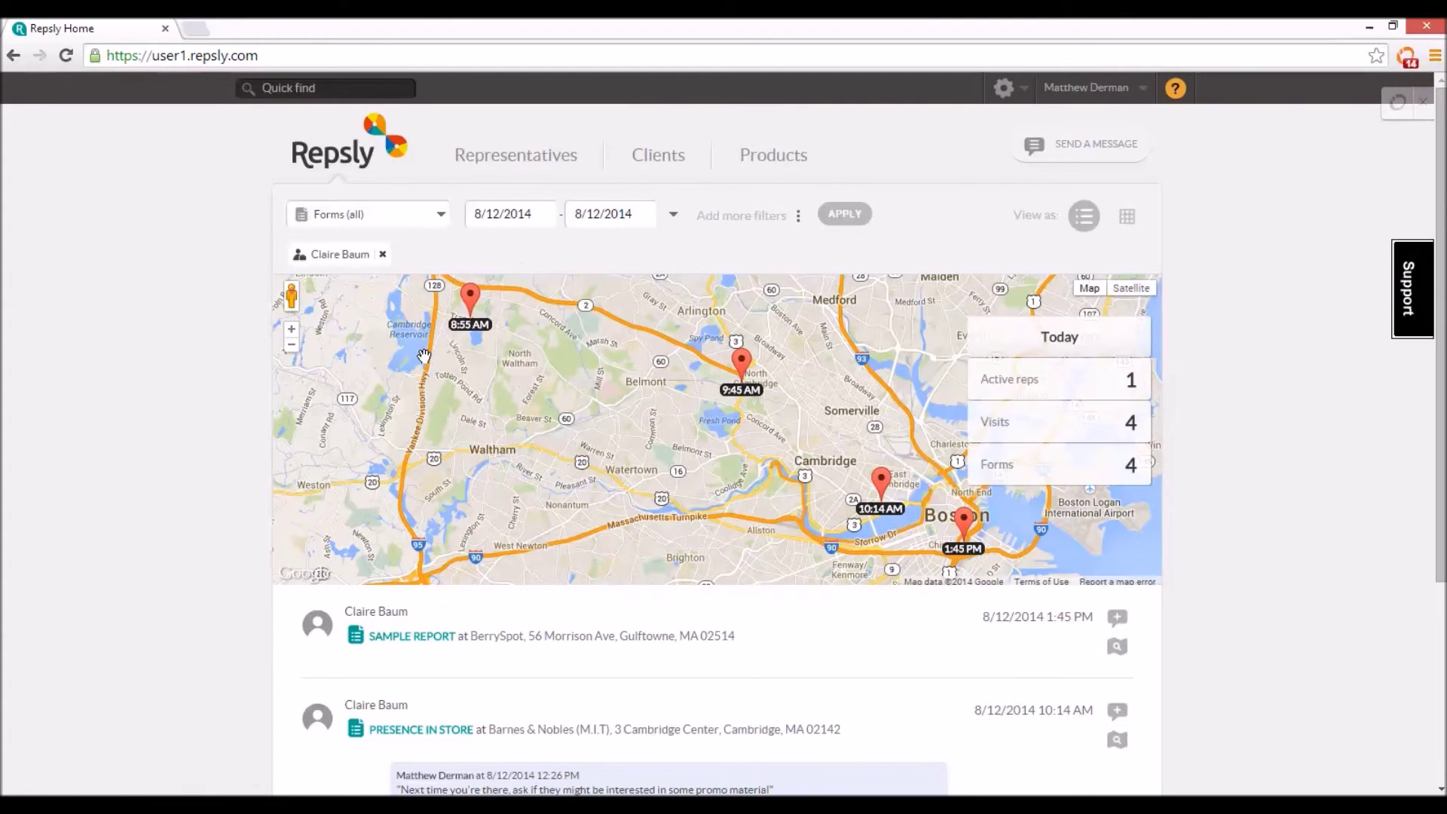
left_click(655, 160)
- Map BerrySpot's 3 forms for this year (1/1/2014–9/30/2014) from its report, then return to Clients
scroll(419, 410, "down", 2)
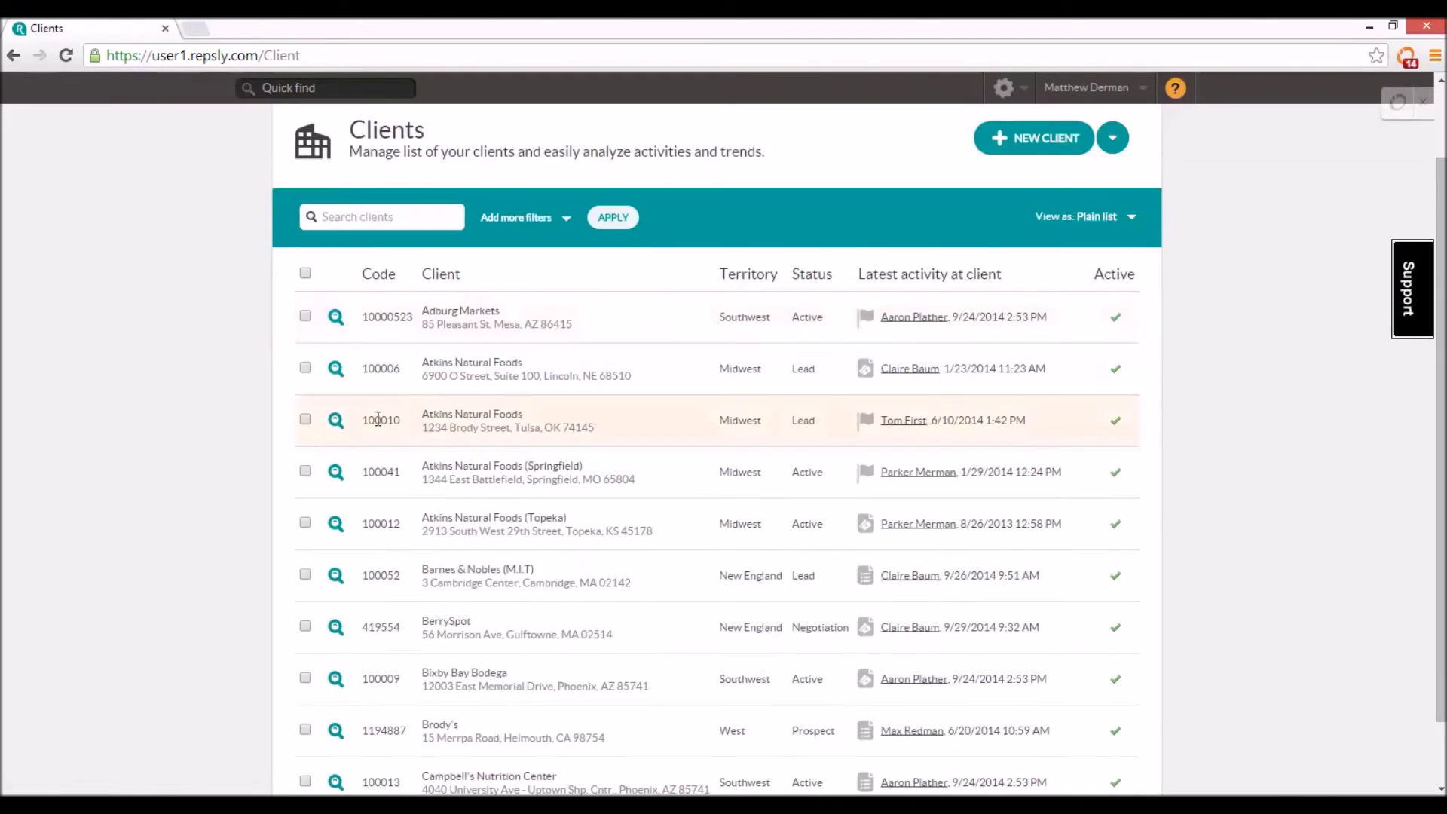
left_click(334, 563)
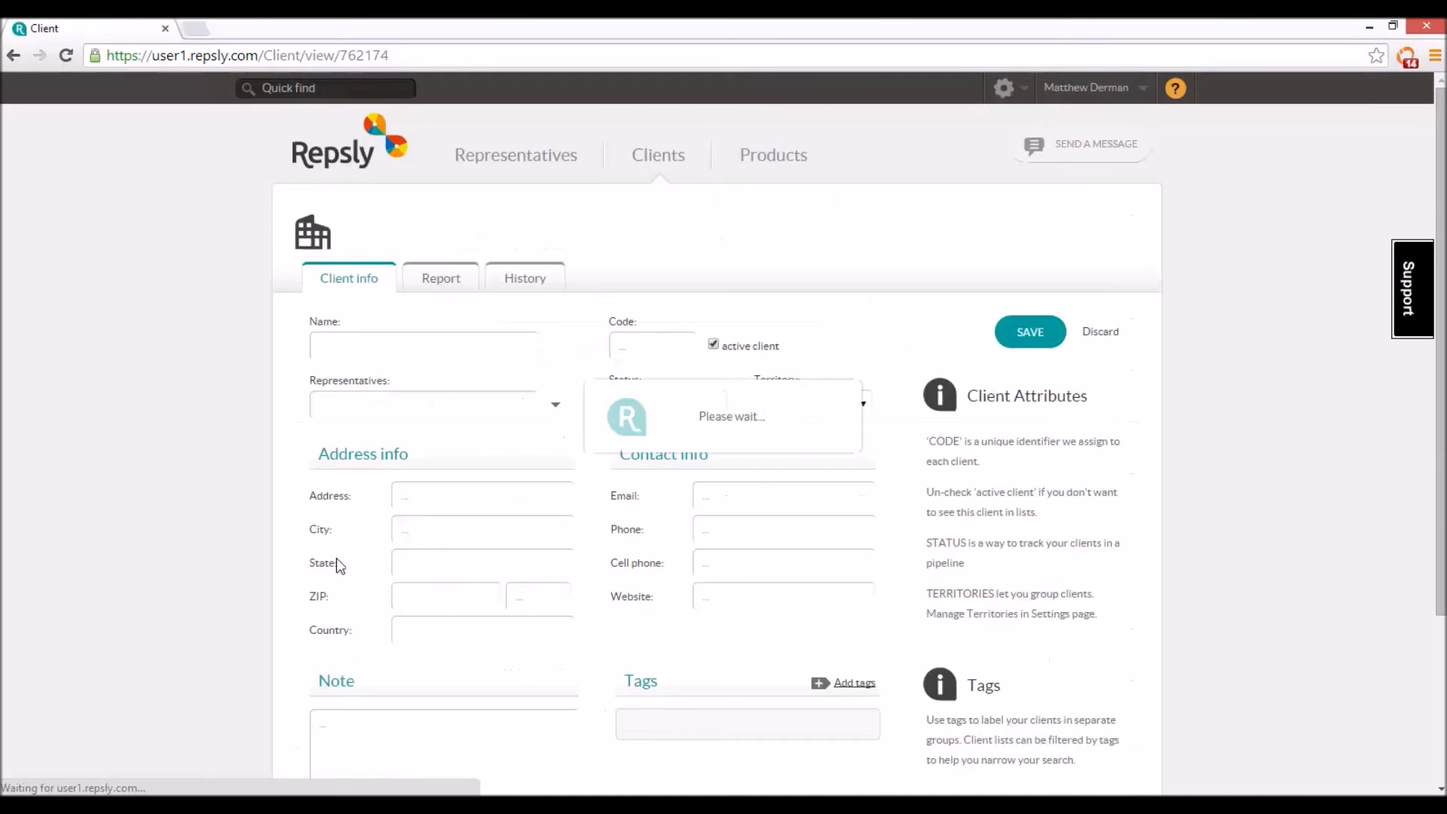
left_click(451, 291)
left_click(620, 341)
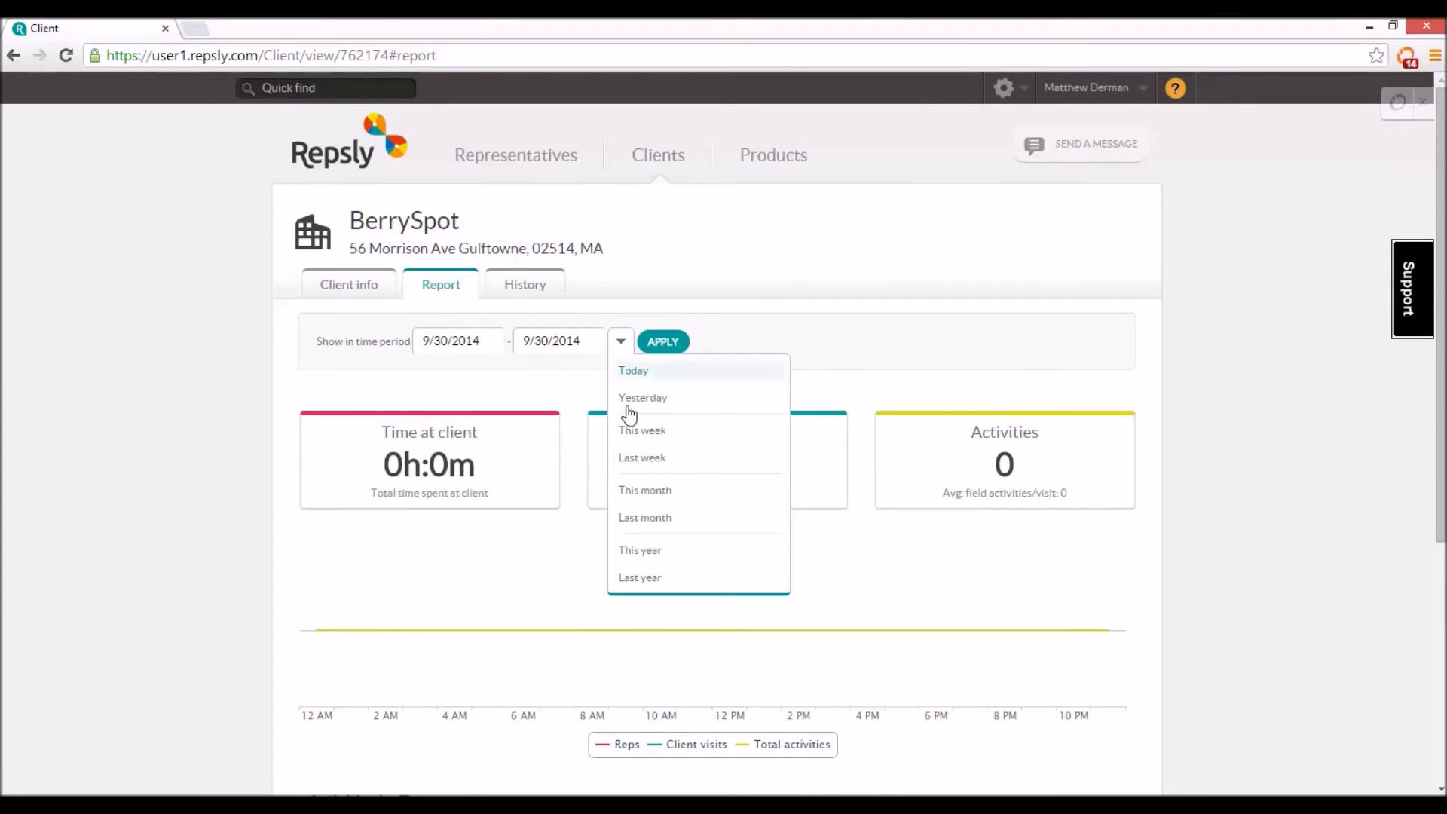
left_click(633, 550)
scroll(633, 555, "down", 10)
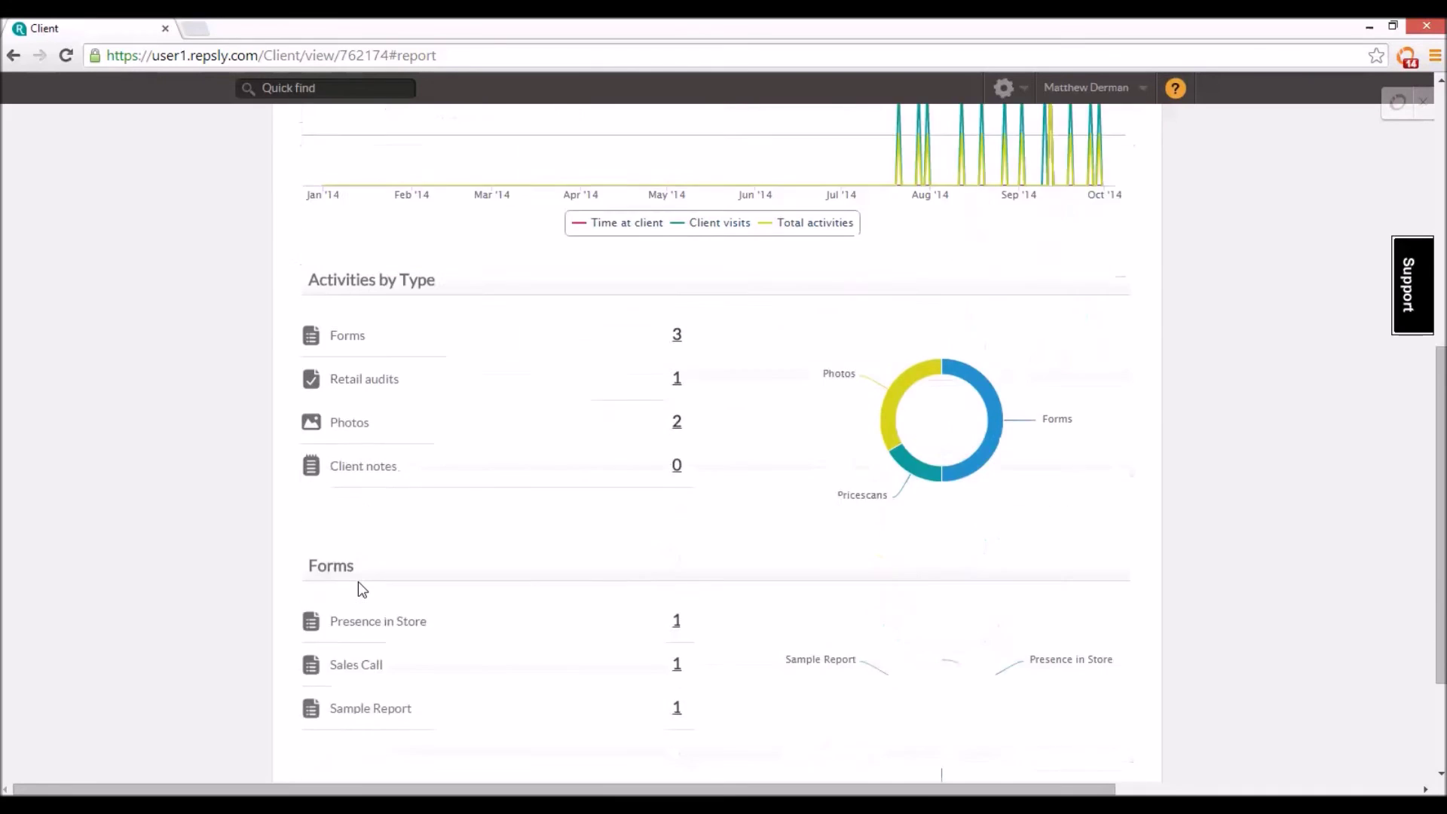
scroll(685, 354, "up", 3)
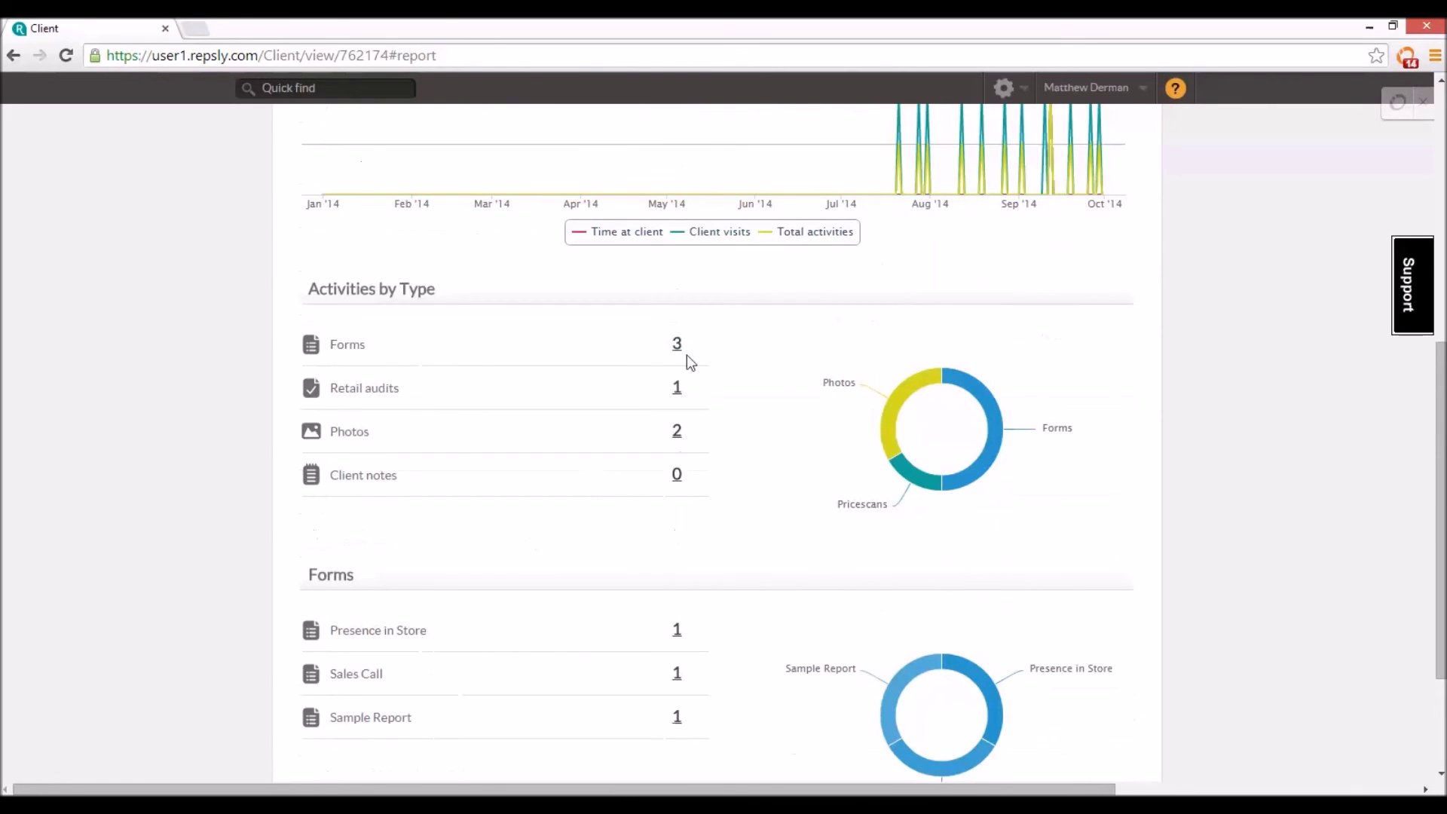
left_click(676, 344)
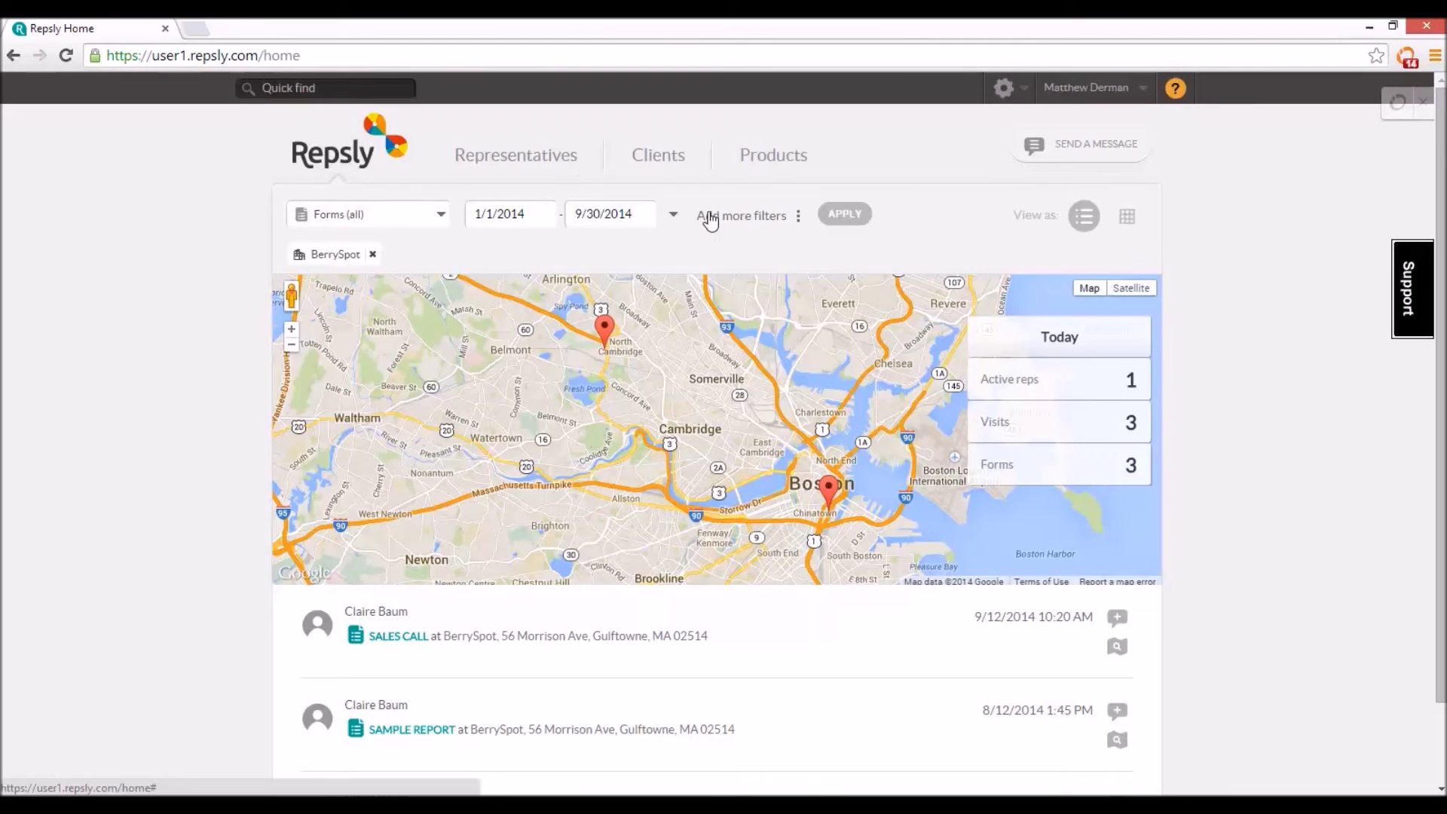
left_click(671, 154)
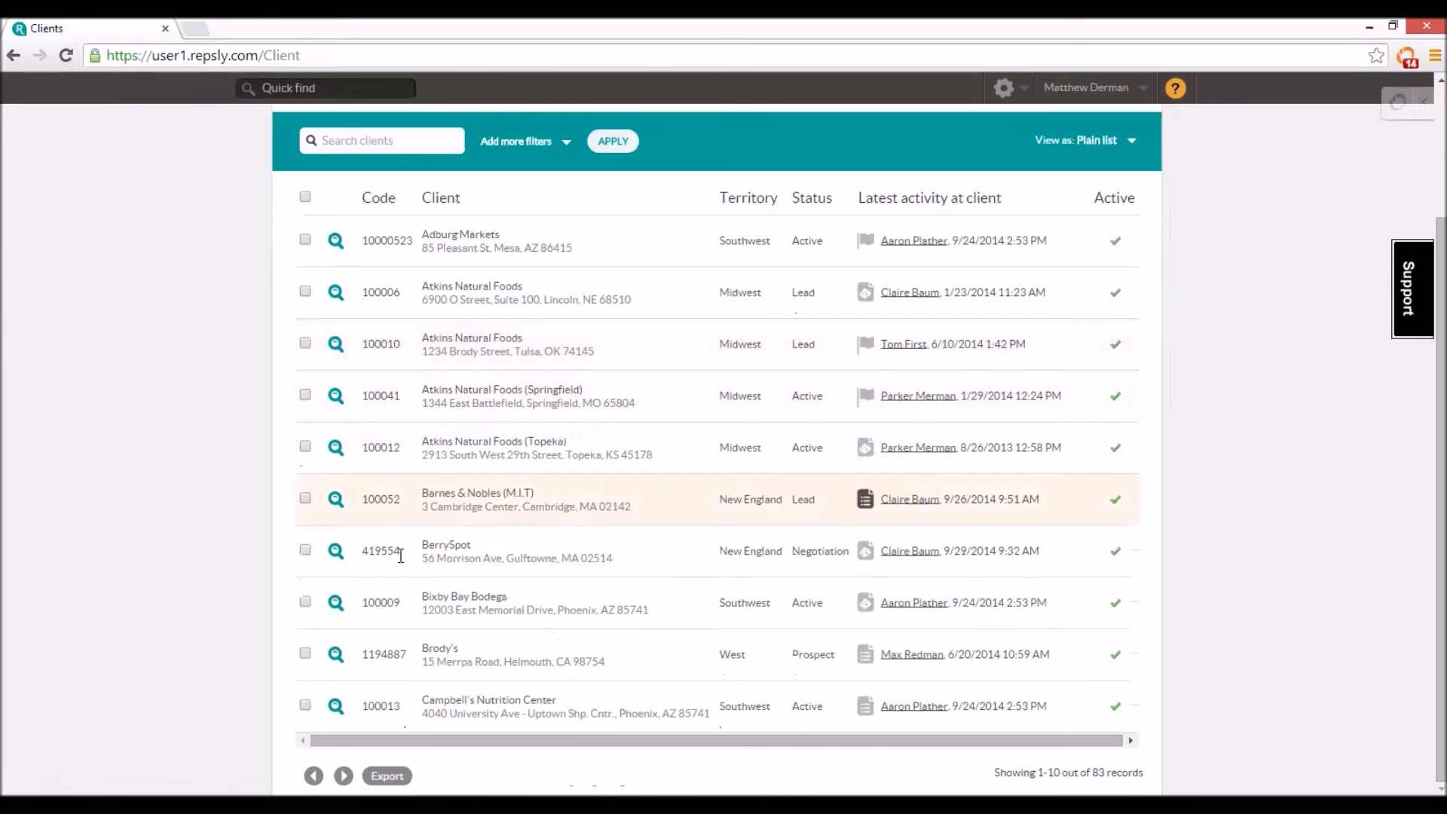
- From BerrySpot's History, map its single 8/12/2014 Sample Report form
left_click(343, 558)
left_click(528, 286)
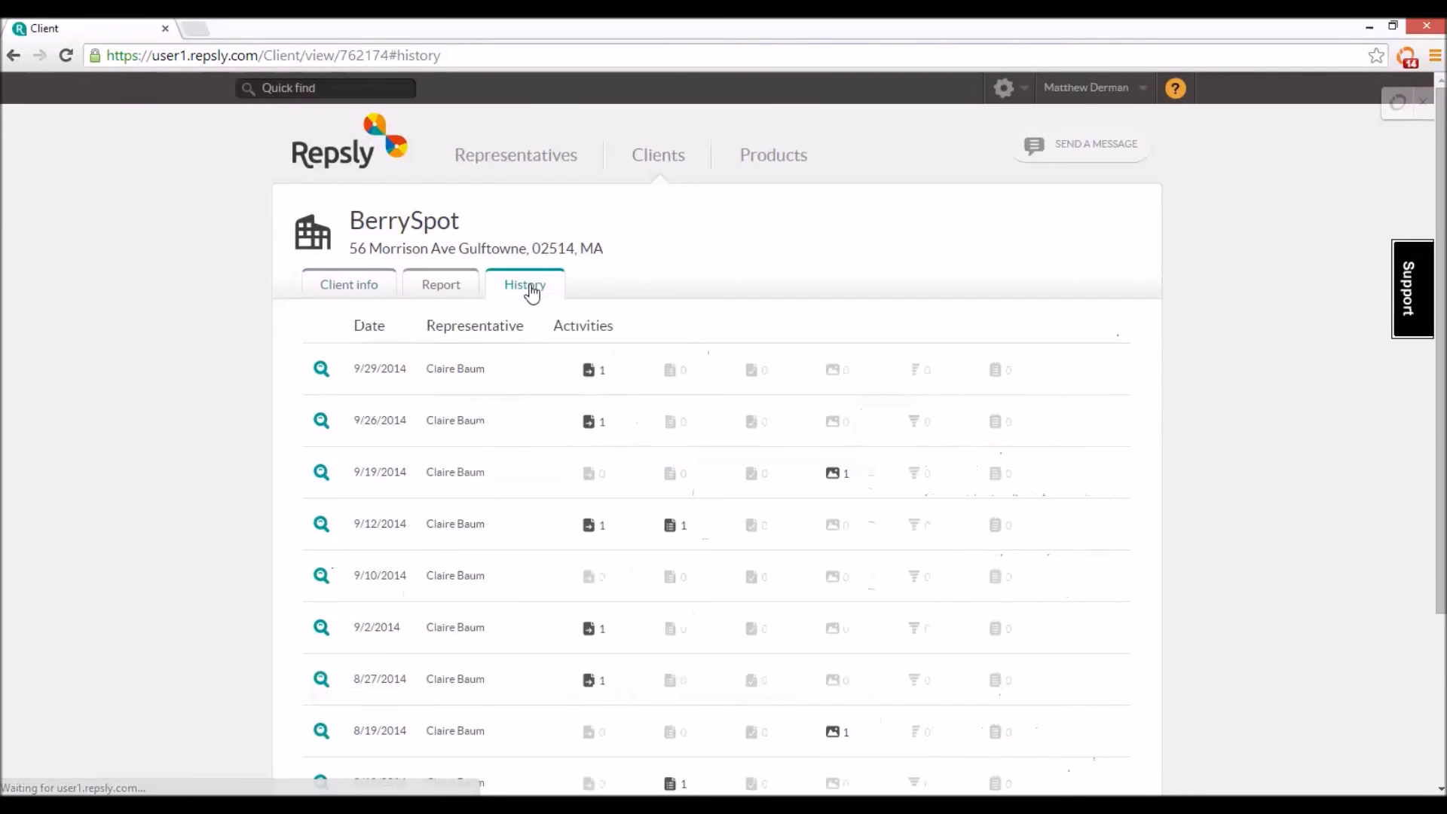
scroll(533, 291, "down", 3)
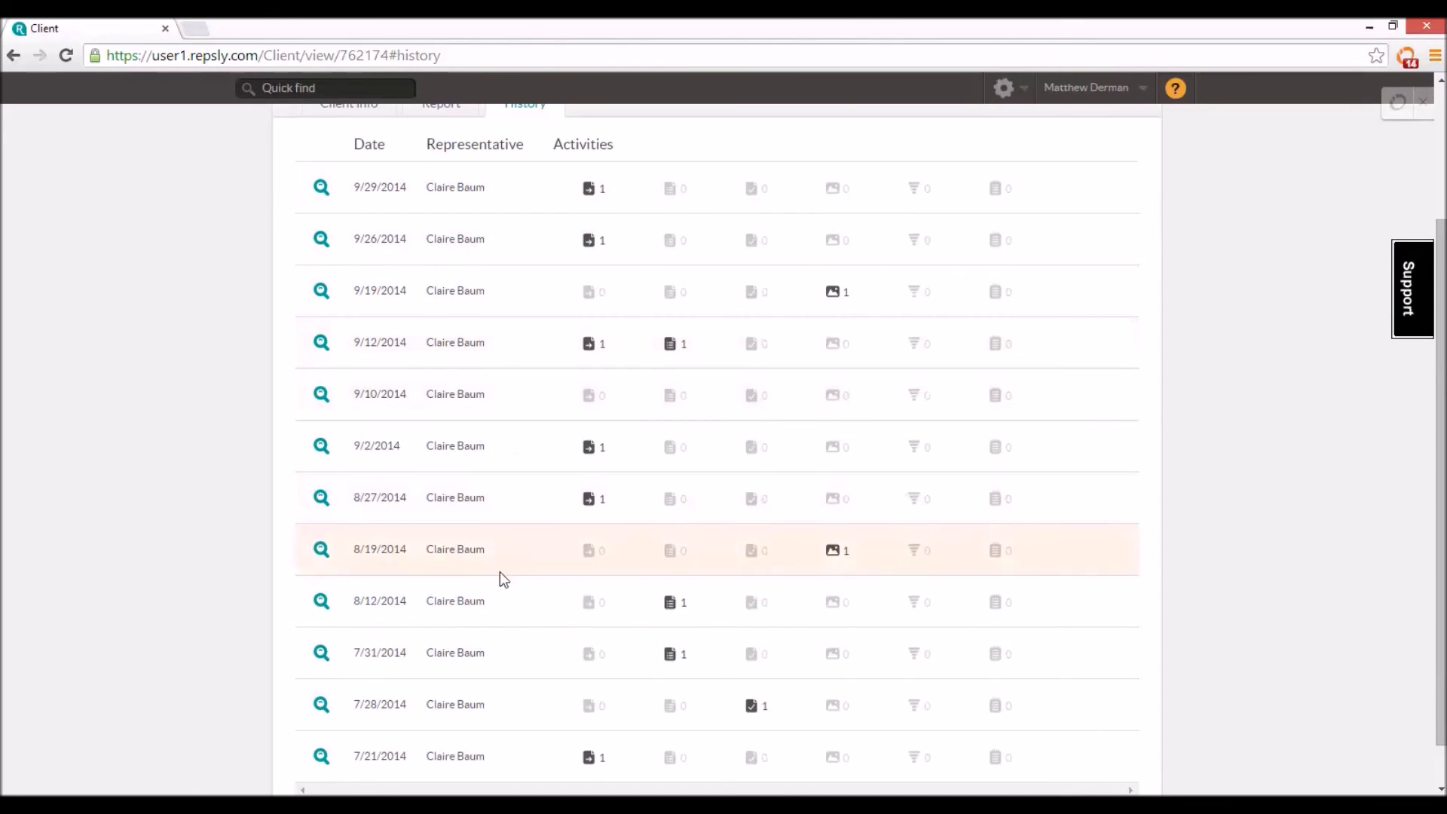
scroll(637, 648, "down", 1)
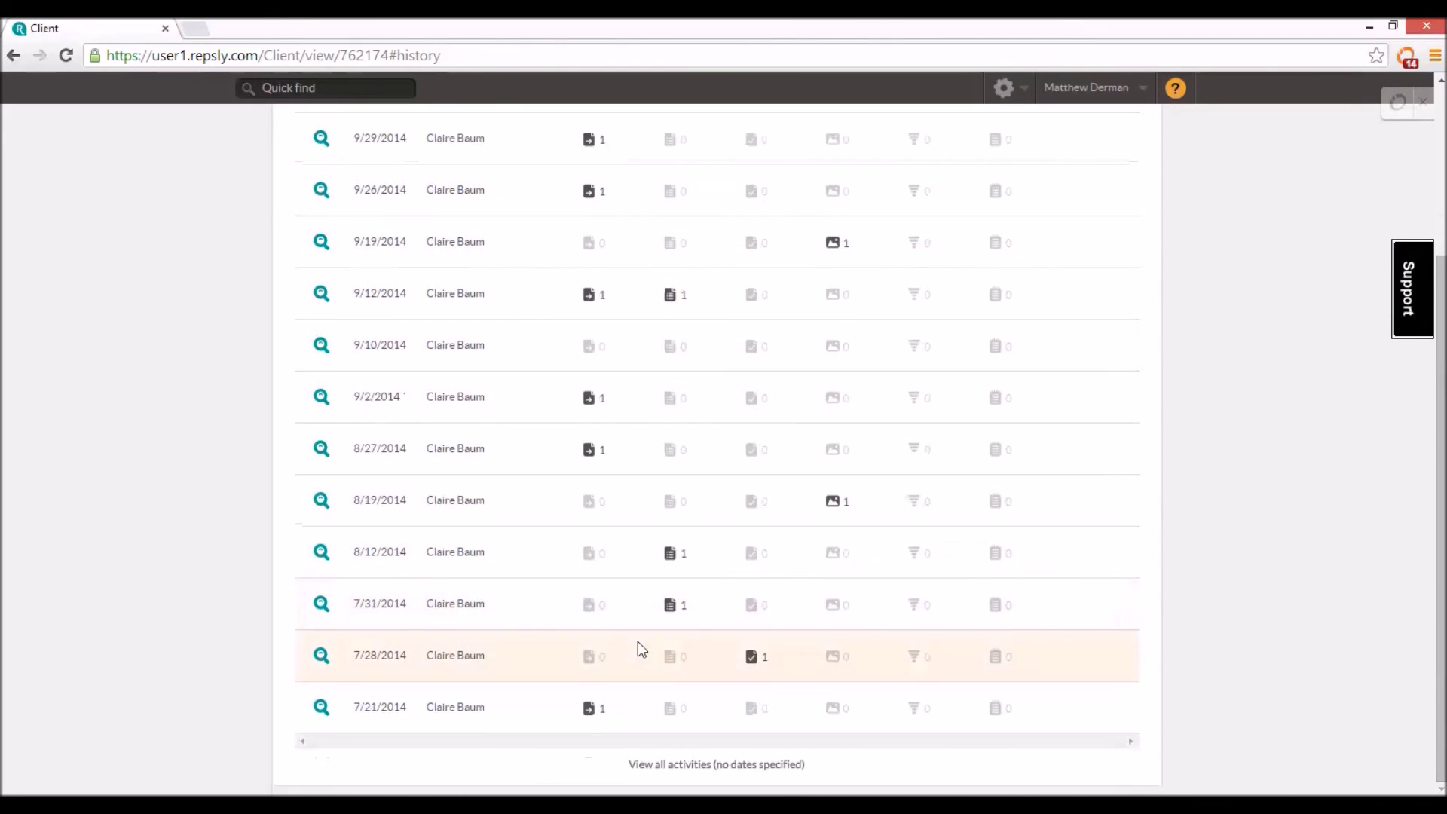
left_click(669, 553)
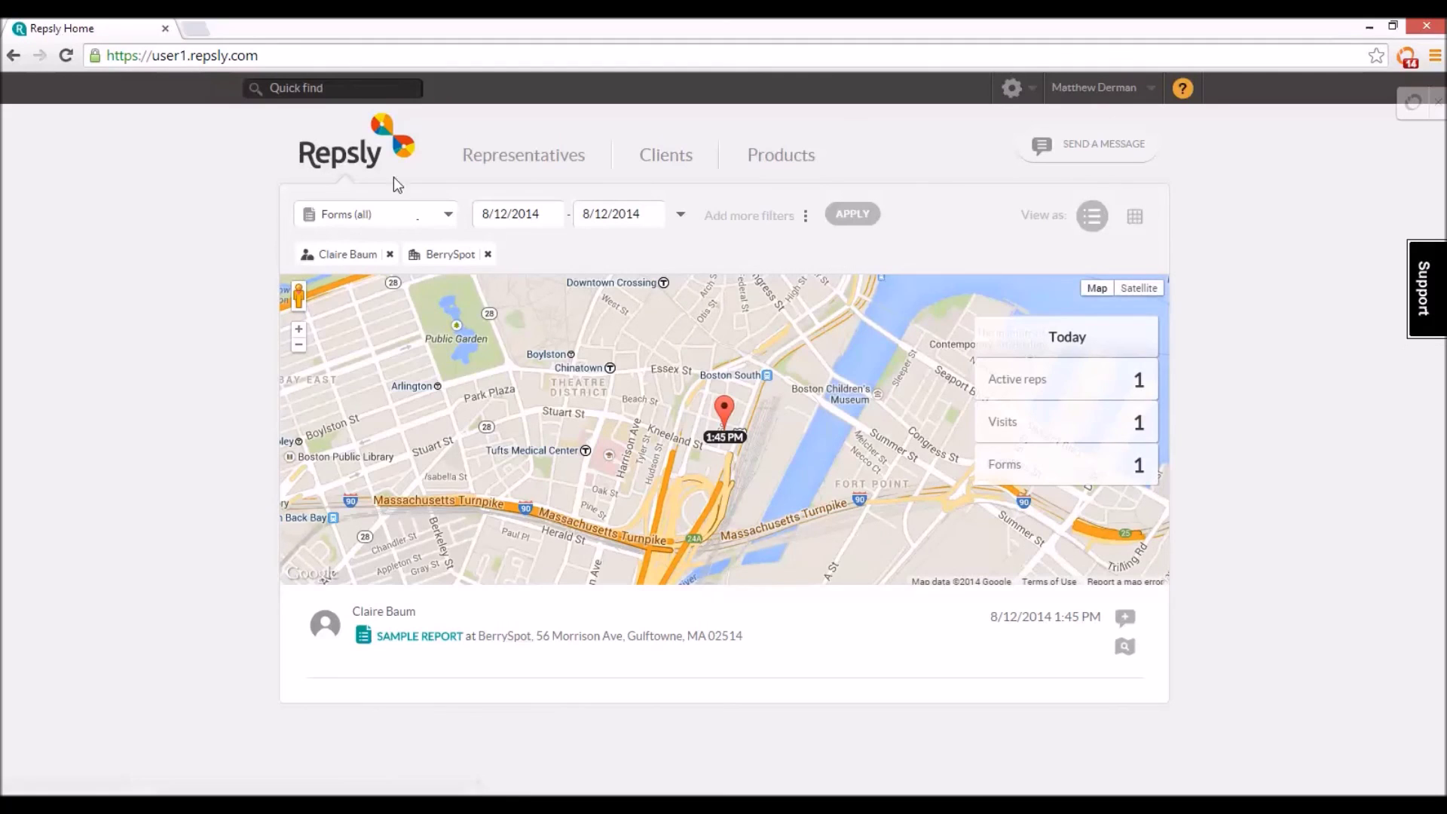